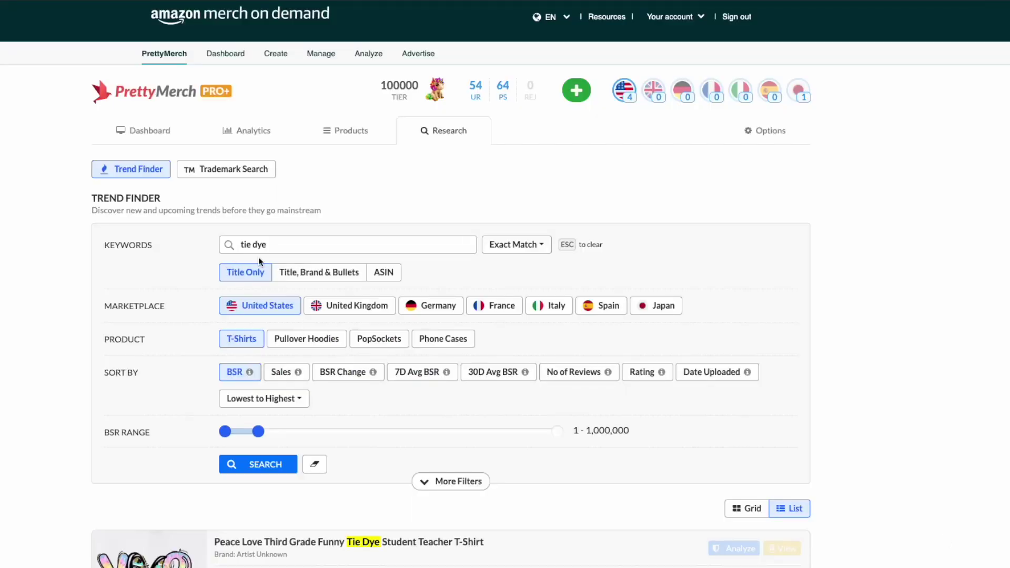
Step: Scroll through the PrettyMerch Trend Finder results for trending 'tie dye' shirt designs
scroll(316, 316, down, 1)
scroll(415, 395, down, 3)
scroll(461, 443, down, 4)
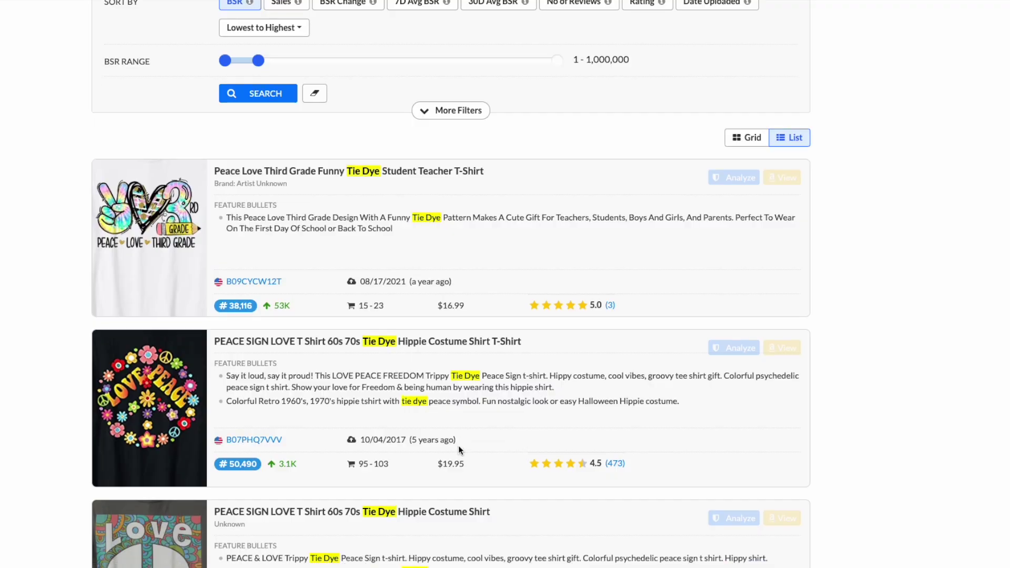
scroll(459, 445, down, 4)
scroll(453, 447, down, 5)
scroll(450, 446, down, 4)
scroll(450, 446, down, 3)
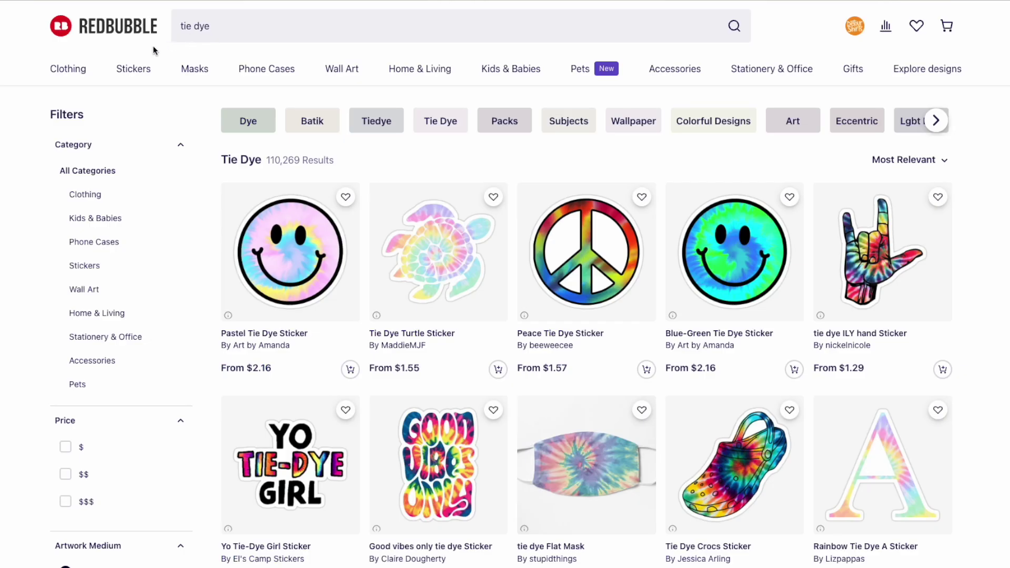
Step: Scroll down Redbubble's 'tie dye' sticker and product results
scroll(582, 331, down, 2)
scroll(583, 332, down, 4)
scroll(582, 332, down, 3)
scroll(582, 333, down, 2)
scroll(582, 332, down, 5)
scroll(583, 333, down, 7)
scroll(563, 316, down, 4)
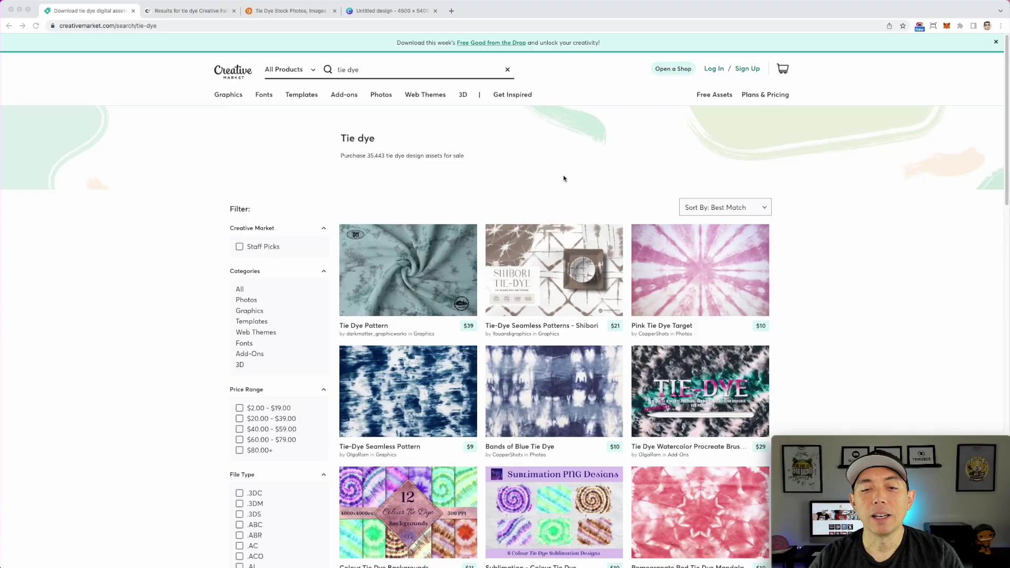
Step: Scroll the Creative Market 'tie dye' assets down to the pagination, page 1 of 333
scroll(559, 244, down, 2)
scroll(559, 243, down, 3)
scroll(559, 243, down, 2)
scroll(559, 243, down, 3)
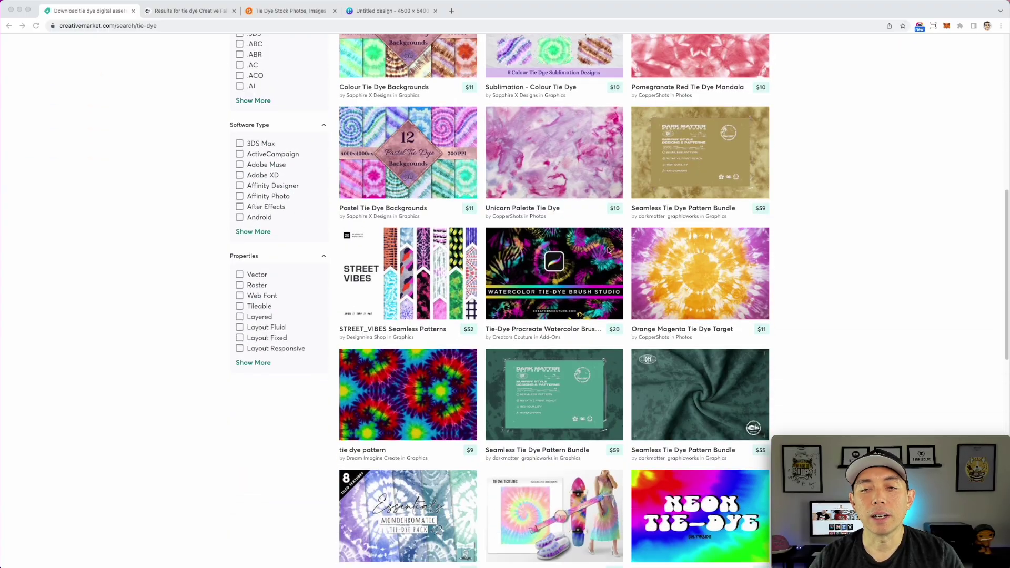
scroll(717, 262, down, 2)
scroll(631, 238, down, 4)
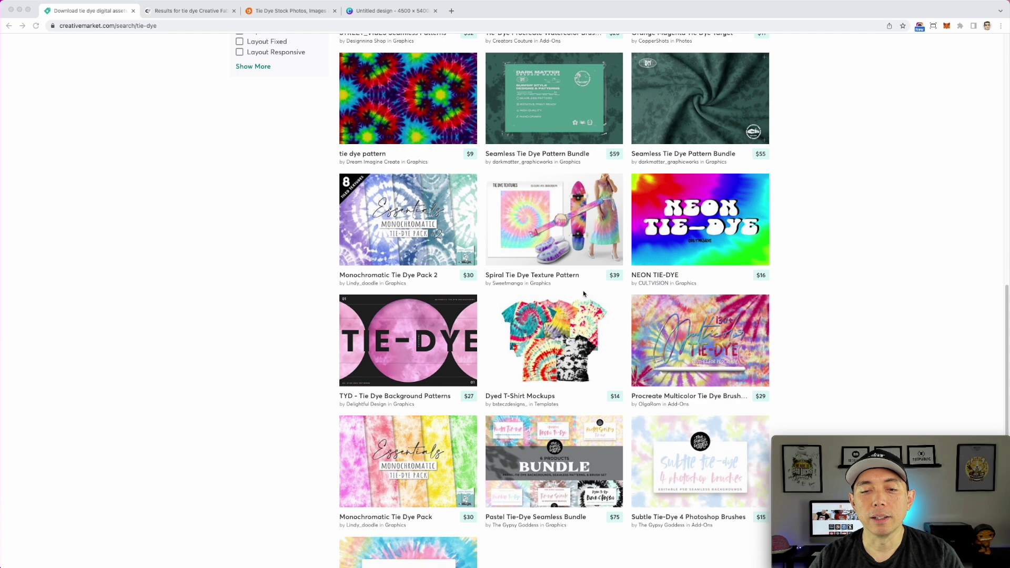
scroll(583, 293, down, 2)
scroll(503, 279, down, 1)
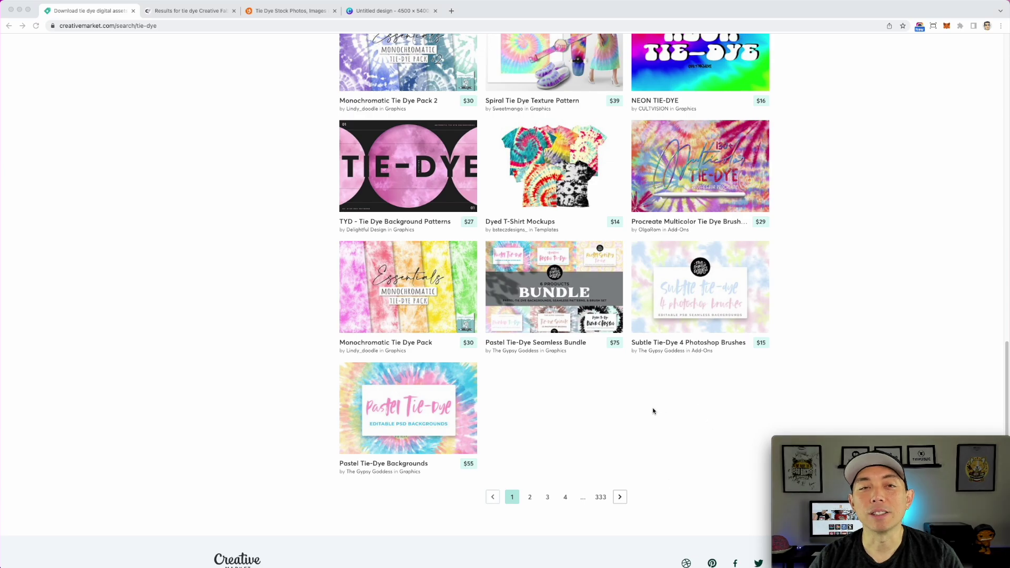
Step: Scroll back up the listings and move to the Creative Fabrica tie dye results
scroll(653, 411, up, 3)
scroll(653, 411, up, 5)
scroll(653, 411, up, 4)
scroll(653, 411, up, 4)
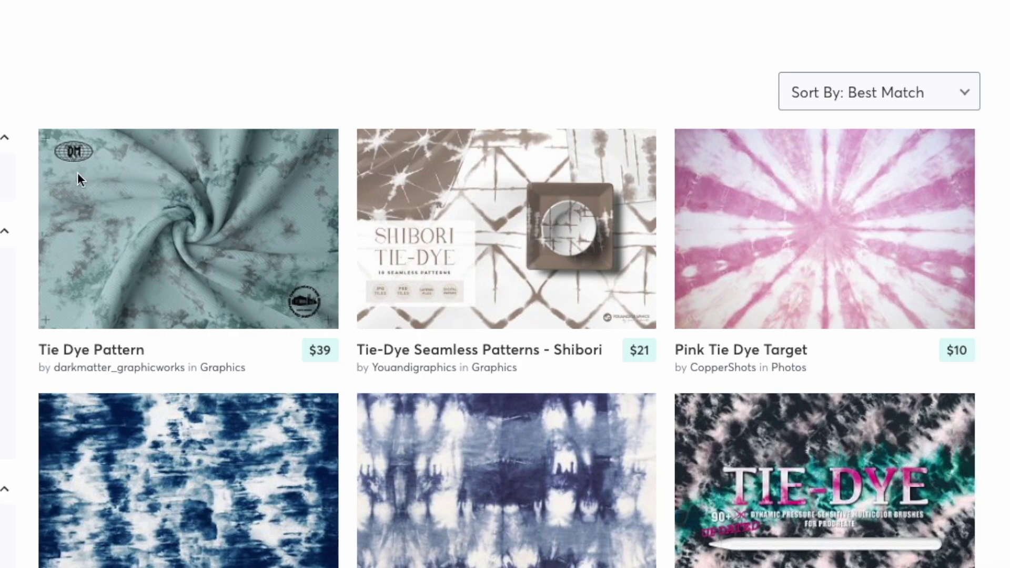
scroll(591, 308, down, 1)
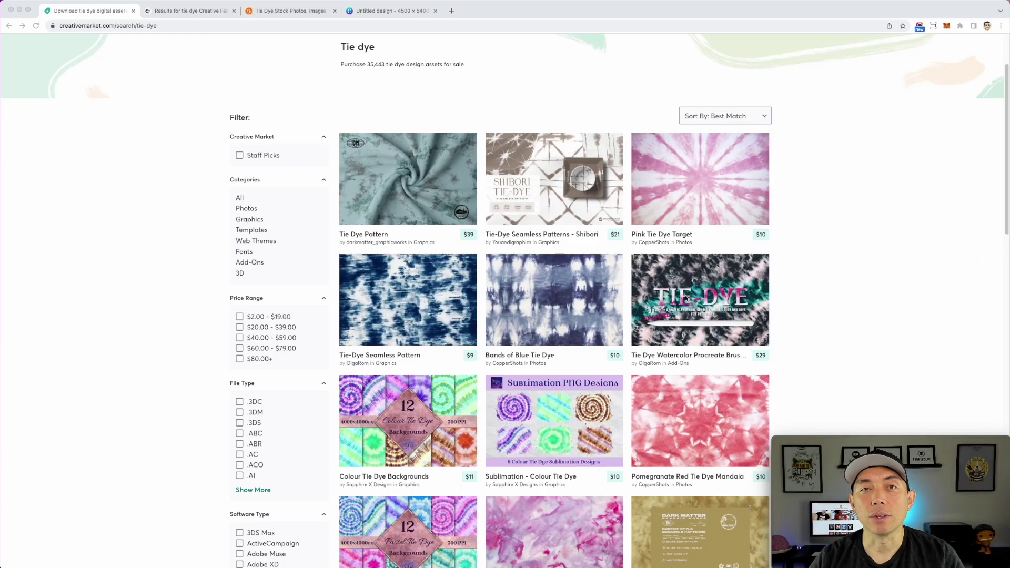
scroll(698, 314, down, 2)
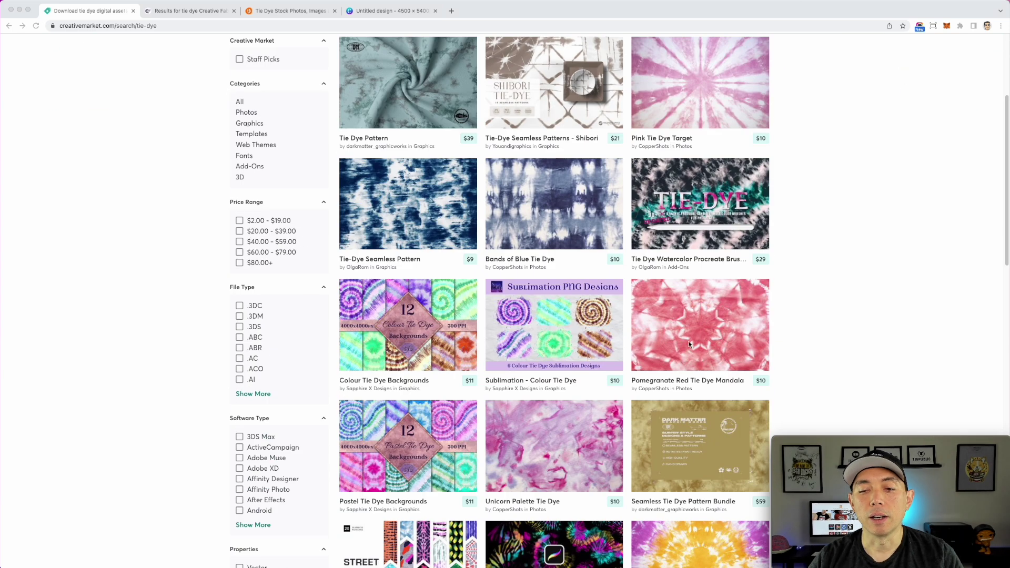
scroll(690, 344, up, 3)
scroll(690, 344, up, 1)
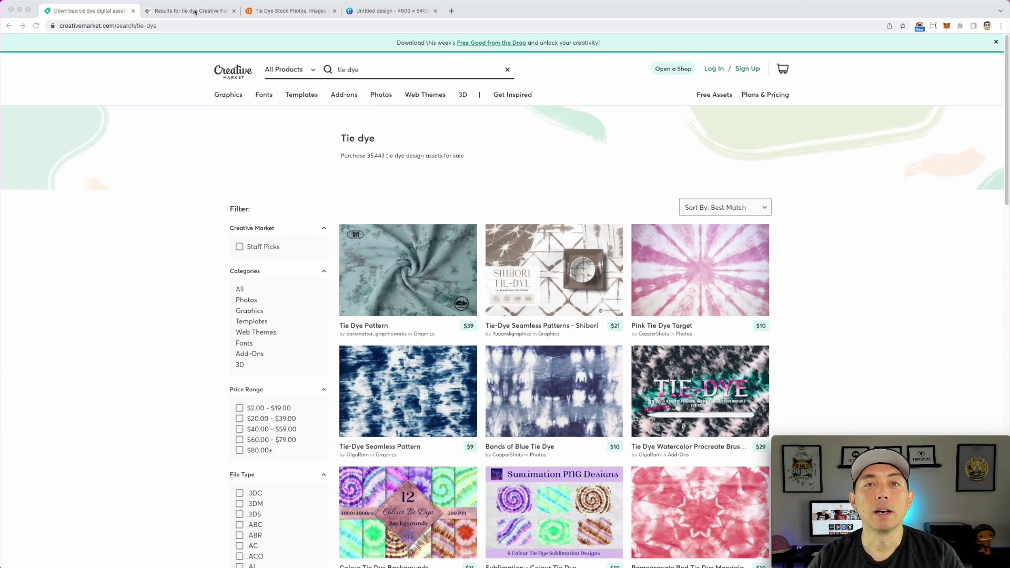
click(195, 12)
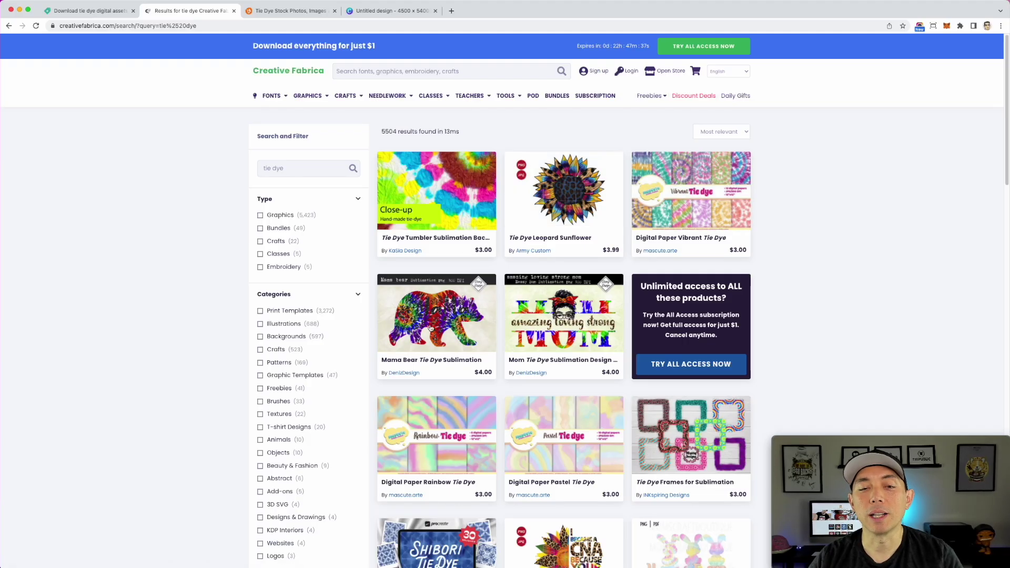
Step: Scroll the Creative Fabrica tie dye sublimation designs past the Mom Life and Sunflower items
scroll(552, 333, down, 2)
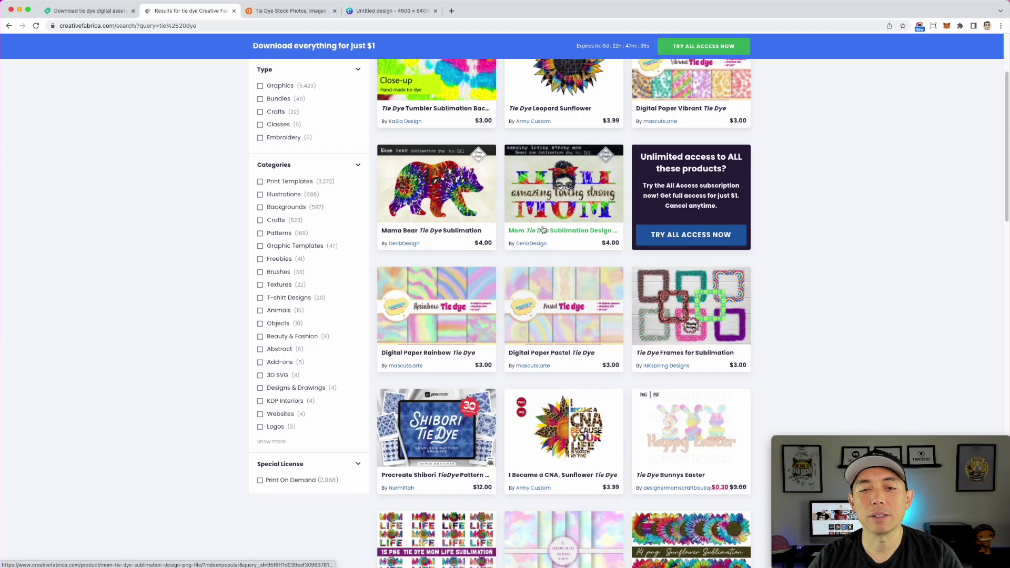
scroll(590, 231, down, 4)
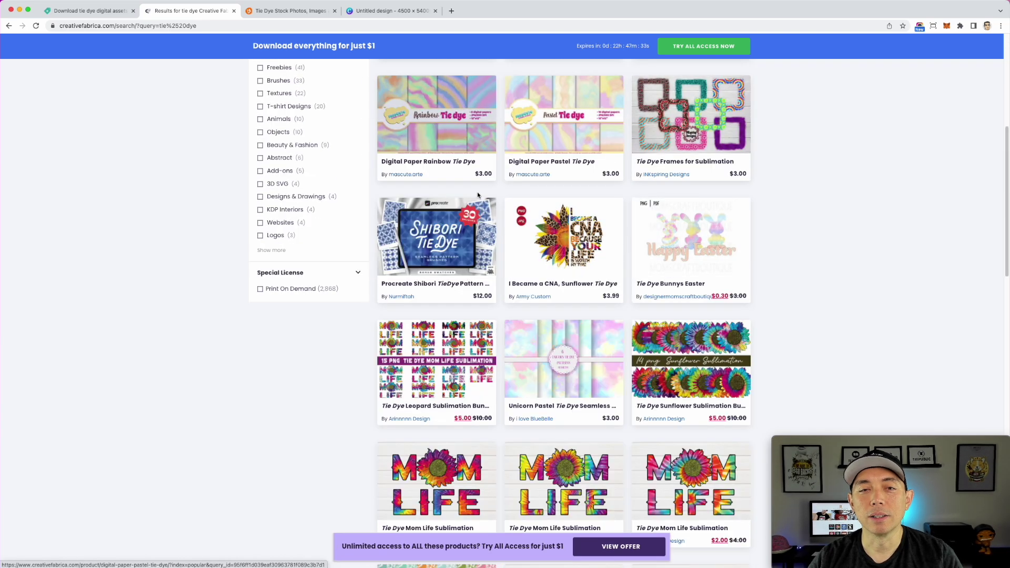
scroll(604, 288, down, 3)
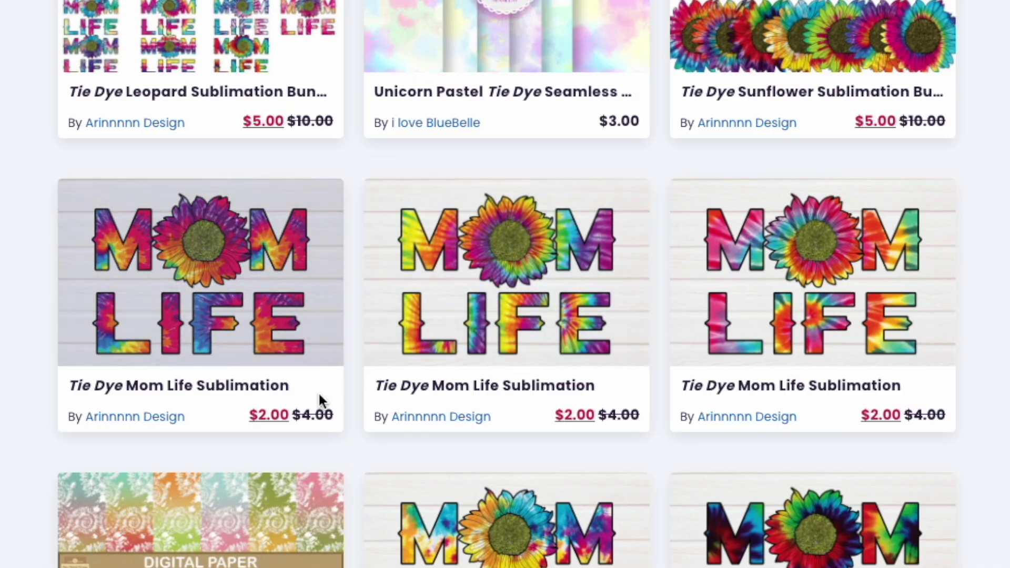
scroll(437, 267, down, 3)
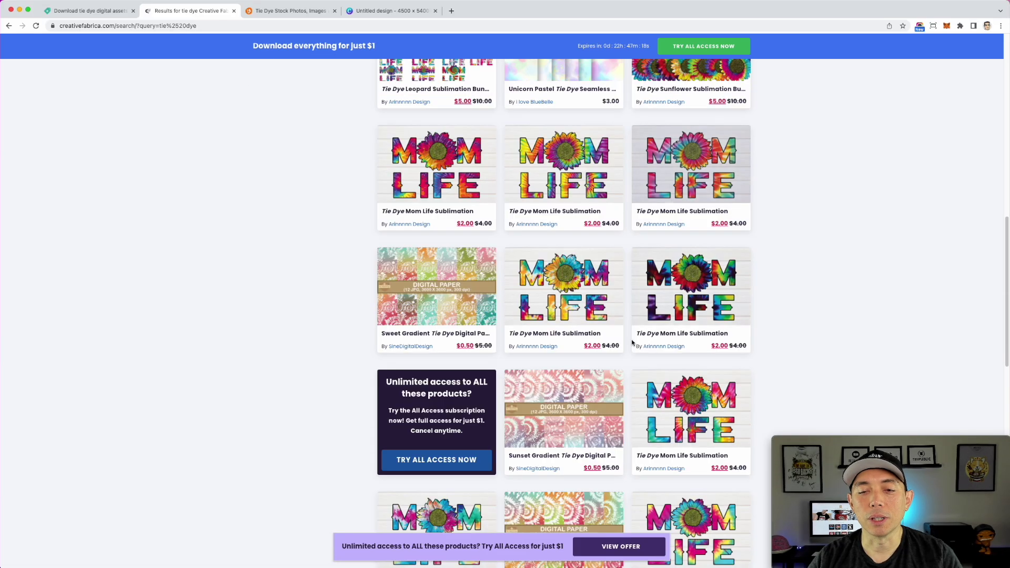
scroll(575, 340, down, 4)
scroll(575, 339, down, 2)
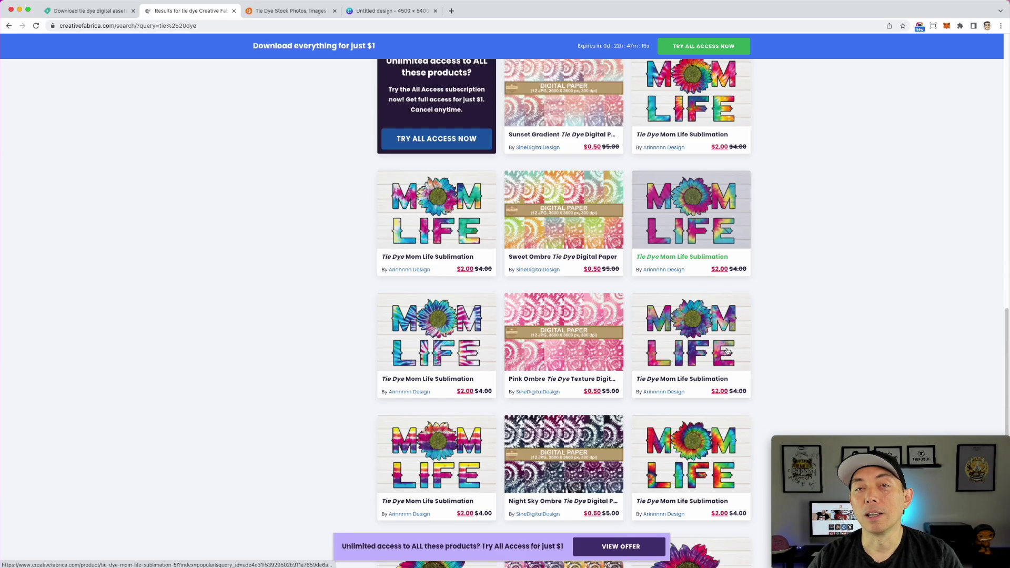
scroll(719, 357, down, 3)
scroll(720, 357, down, 3)
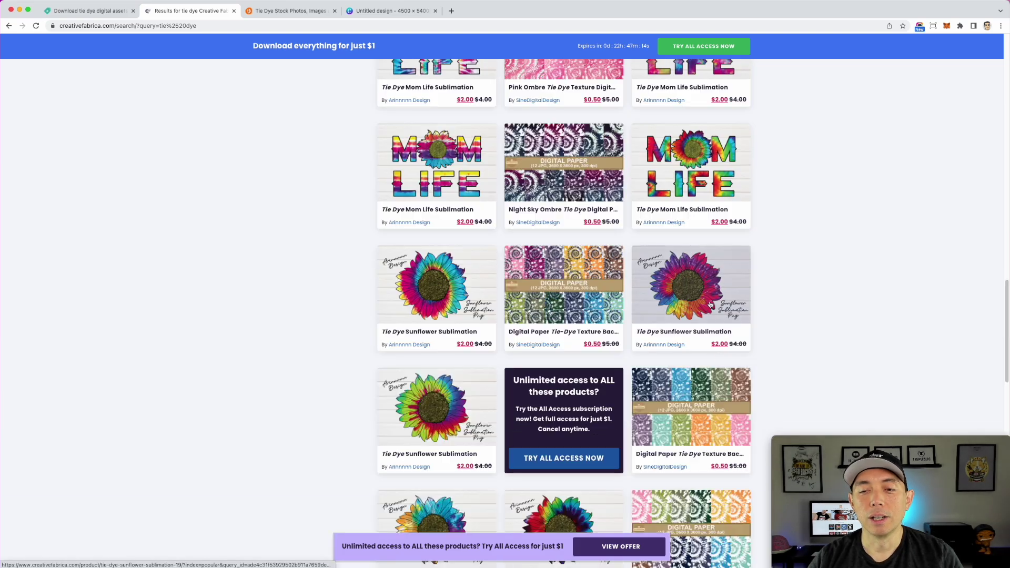
Step: Finish browsing Creative Fabrica and move to the Vecteezy tie dye results
scroll(684, 347, down, 2)
scroll(617, 335, down, 6)
scroll(617, 335, down, 3)
scroll(617, 335, up, 10)
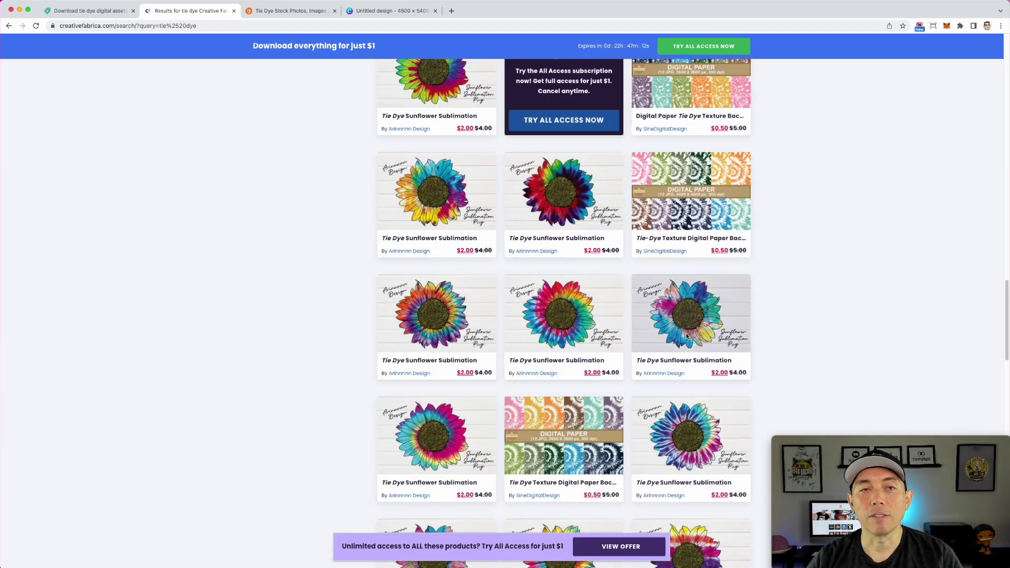
scroll(616, 335, up, 2)
click(282, 10)
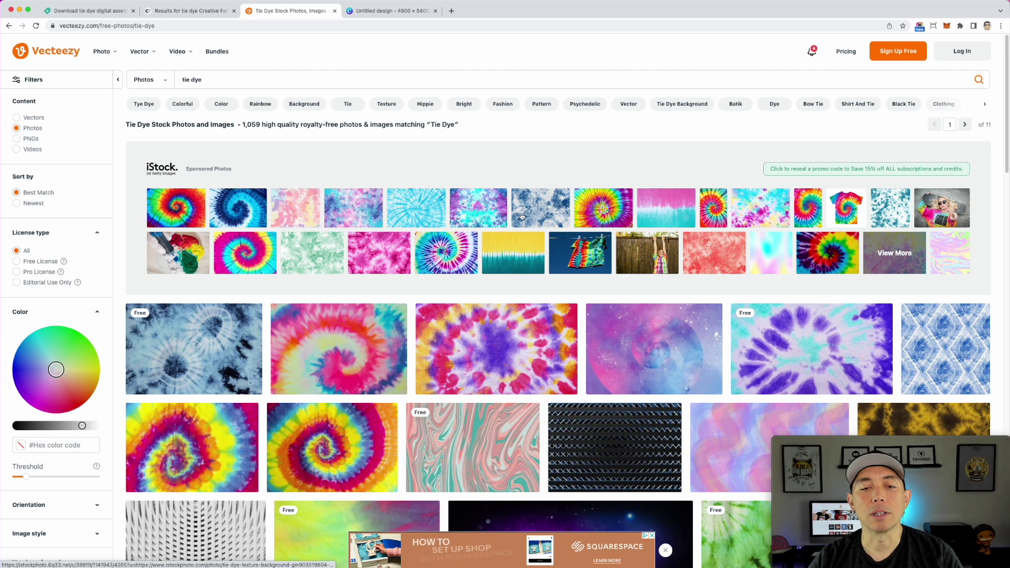
Step: Limit the Vecteezy tie dye search from Photos to Vectors
scroll(424, 300, down, 1)
scroll(424, 300, down, 3)
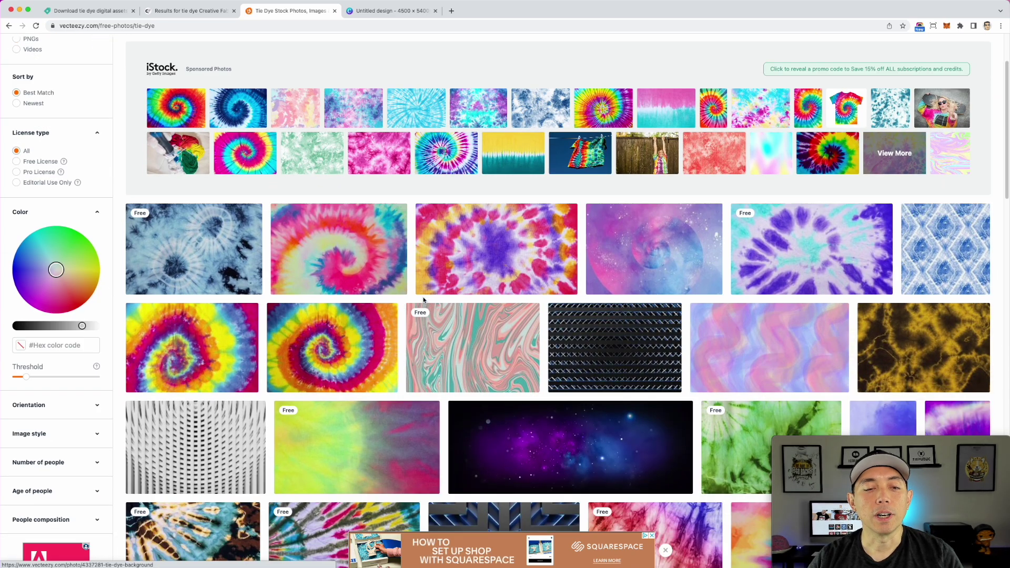
scroll(221, 327, up, 3)
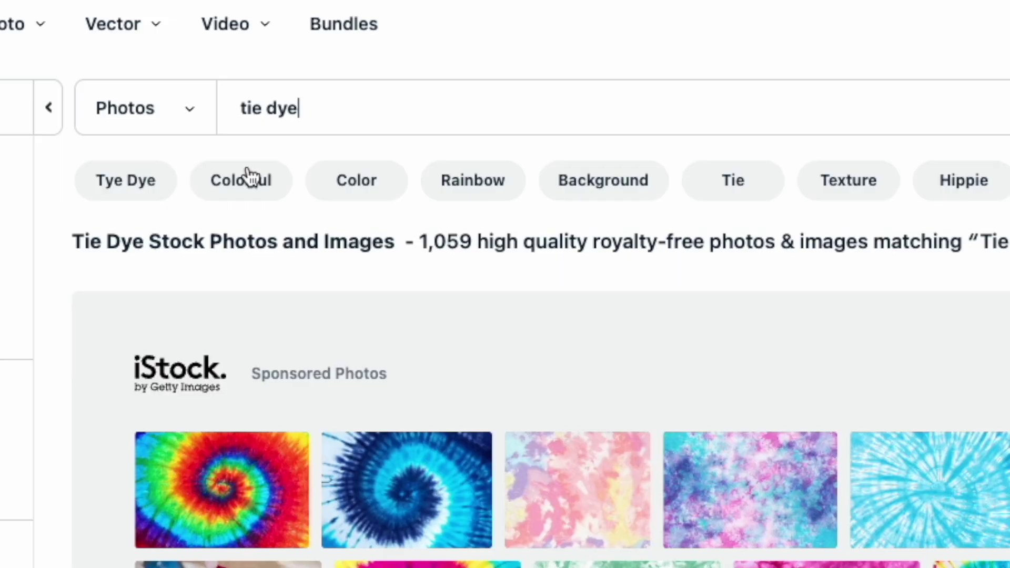
click(189, 113)
click(105, 150)
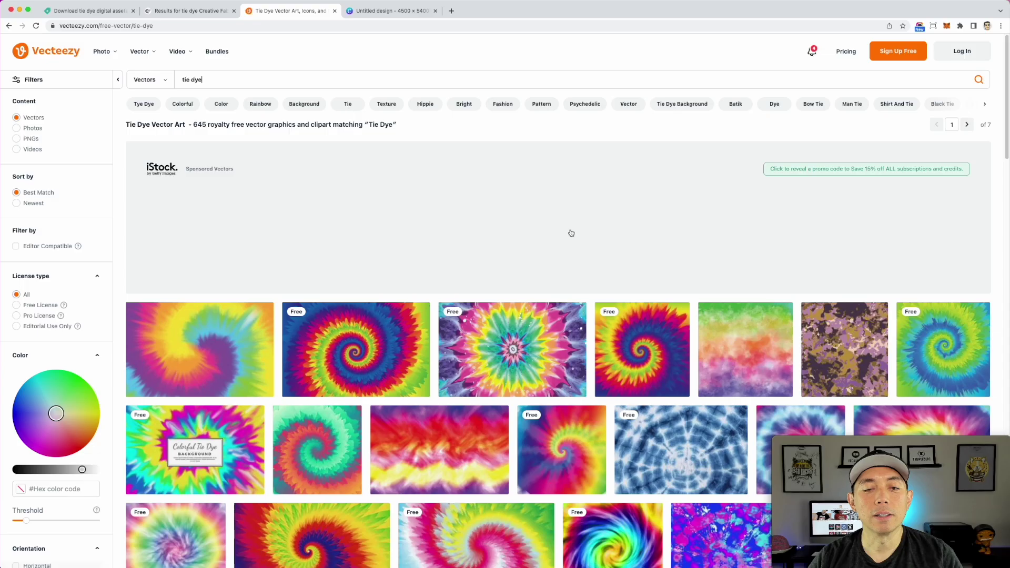
Step: Preview the free Colorful Abstract Tie Dye Background, then return to the vector results
scroll(464, 259, down, 2)
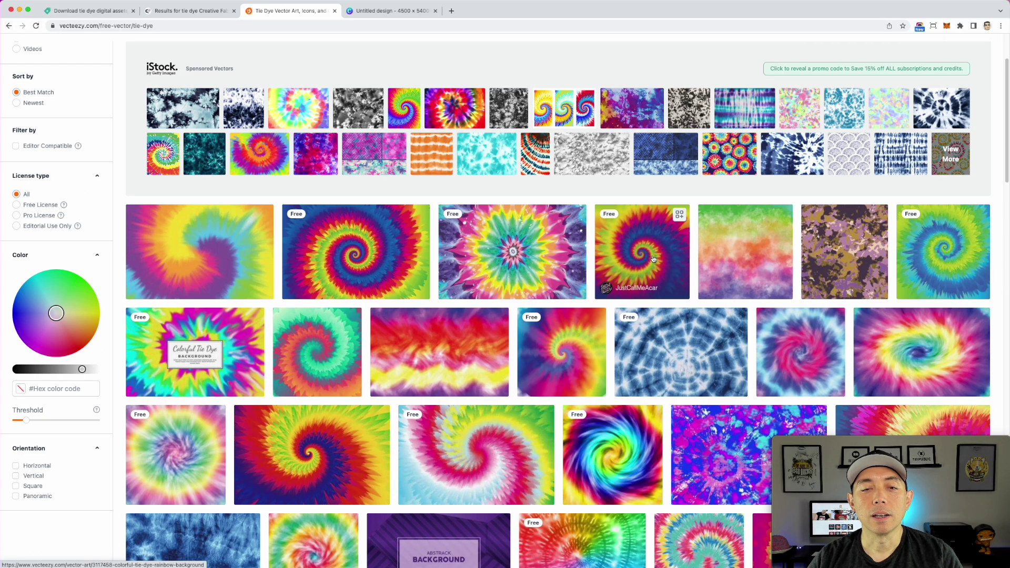
click(384, 251)
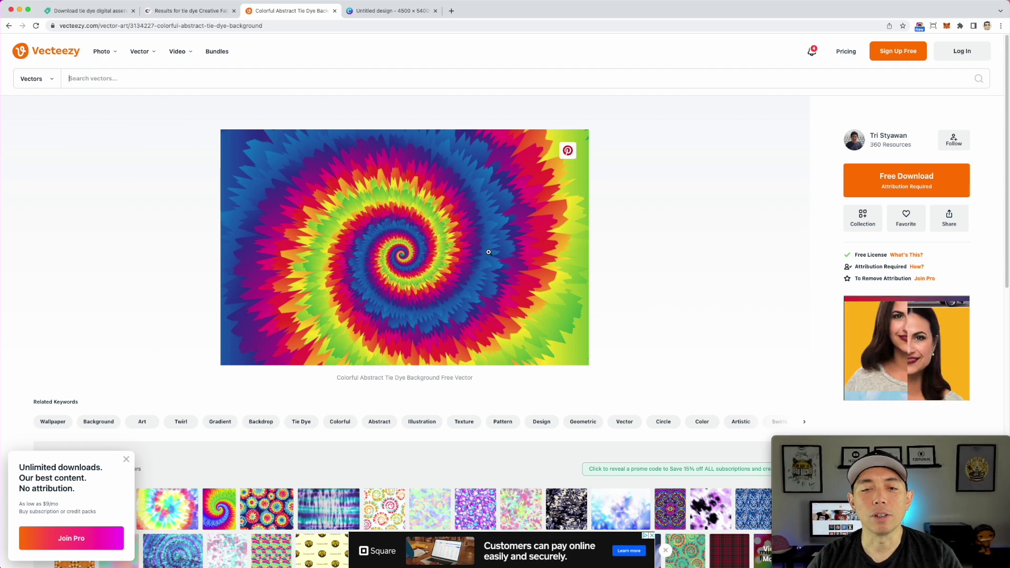
click(9, 25)
Step: Browse more tie dye vector results, then go back to the Canva design
scroll(532, 172, down, 3)
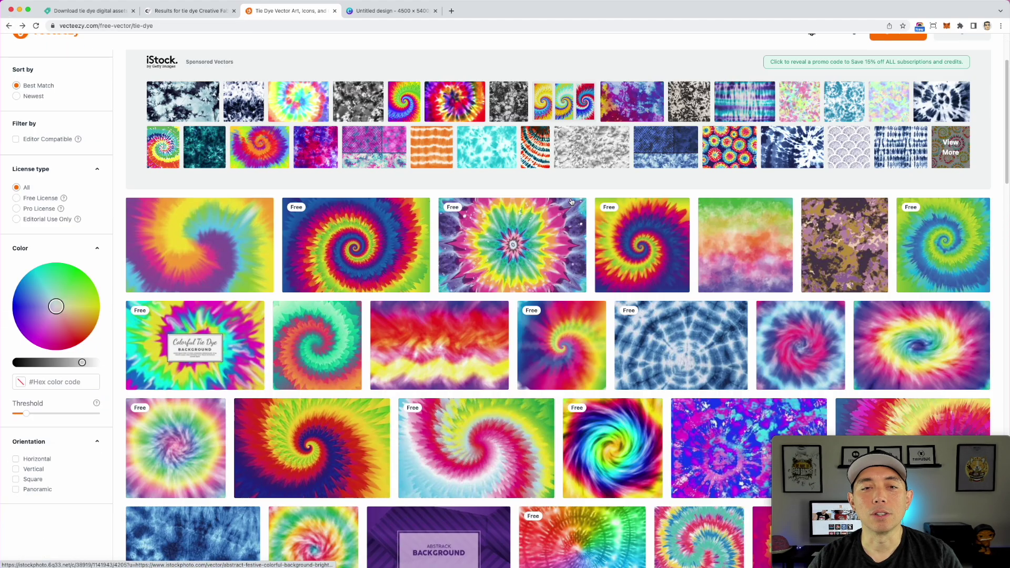
scroll(641, 227, down, 3)
scroll(642, 226, down, 3)
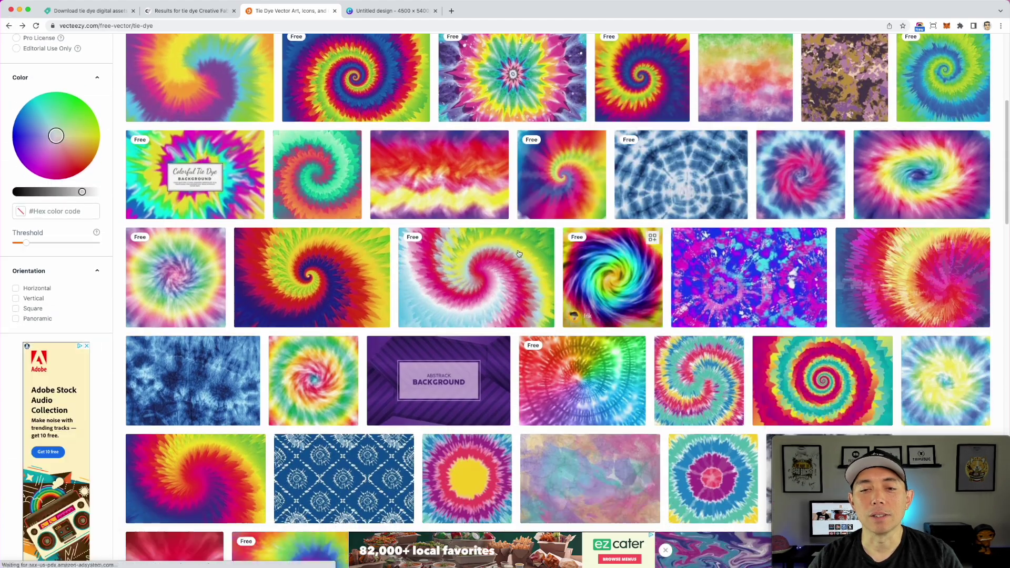
scroll(688, 296, down, 2)
scroll(688, 295, down, 2)
scroll(684, 298, down, 3)
scroll(676, 302, down, 1)
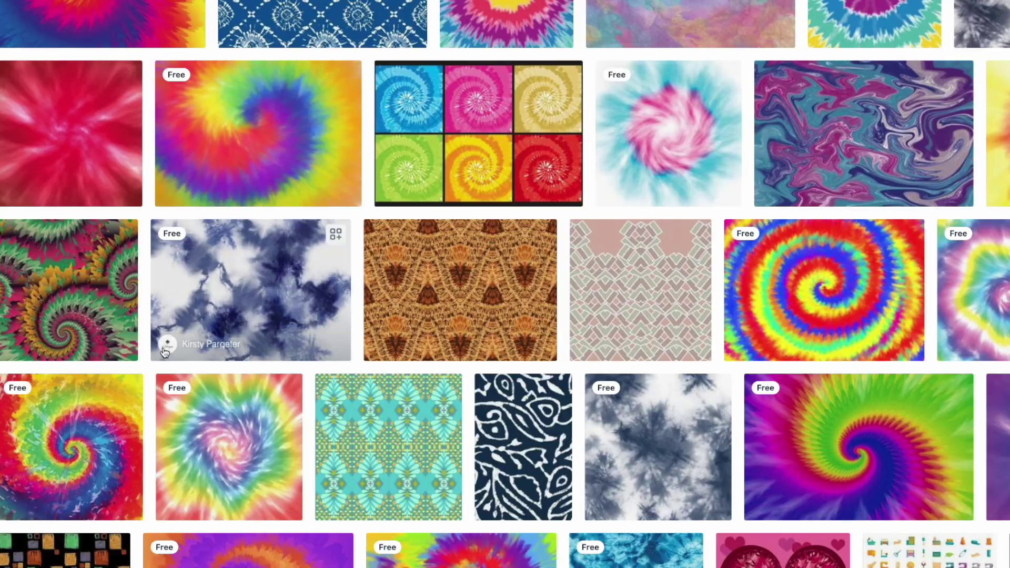
scroll(594, 268, up, 5)
scroll(594, 268, up, 5)
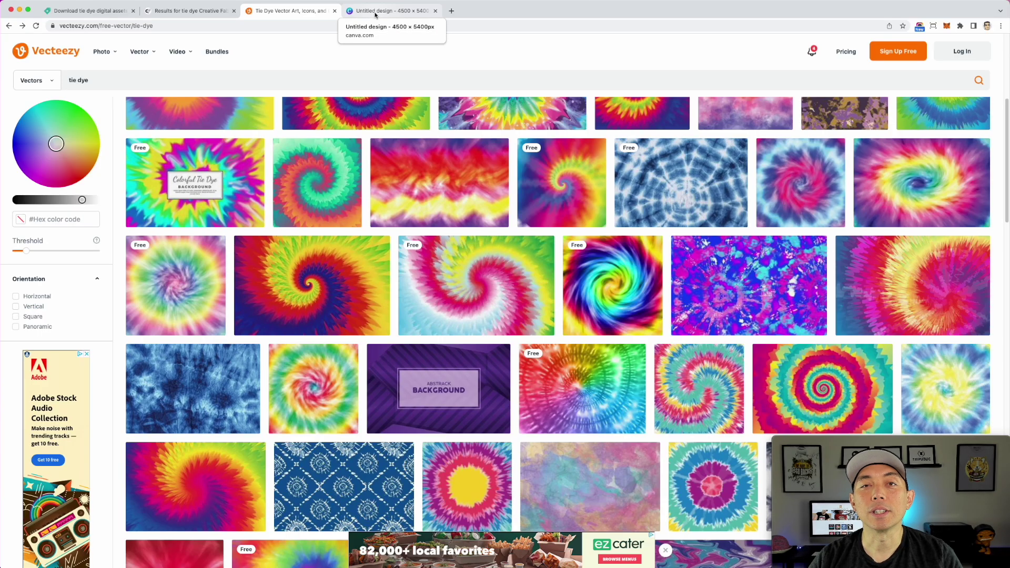
click(375, 15)
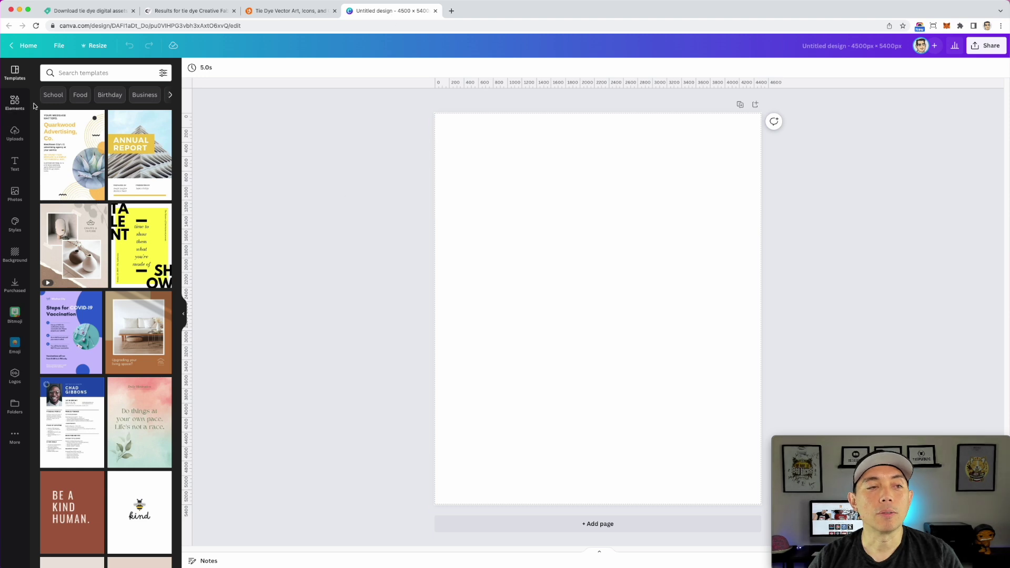
Step: Search Canva Elements for 'tie dye' and settle on the Photos results
click(16, 102)
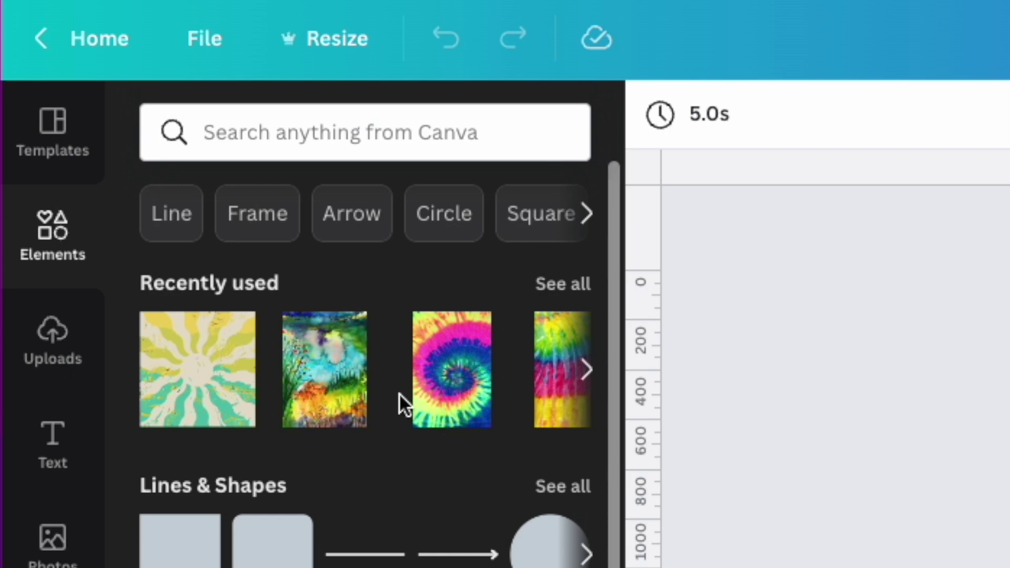
click(73, 72)
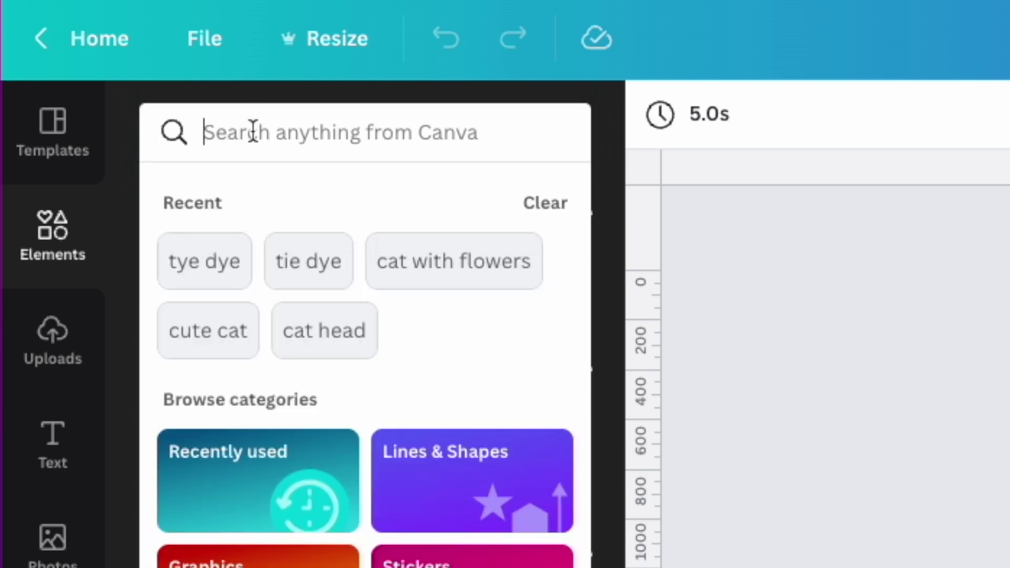
text(tie dye)
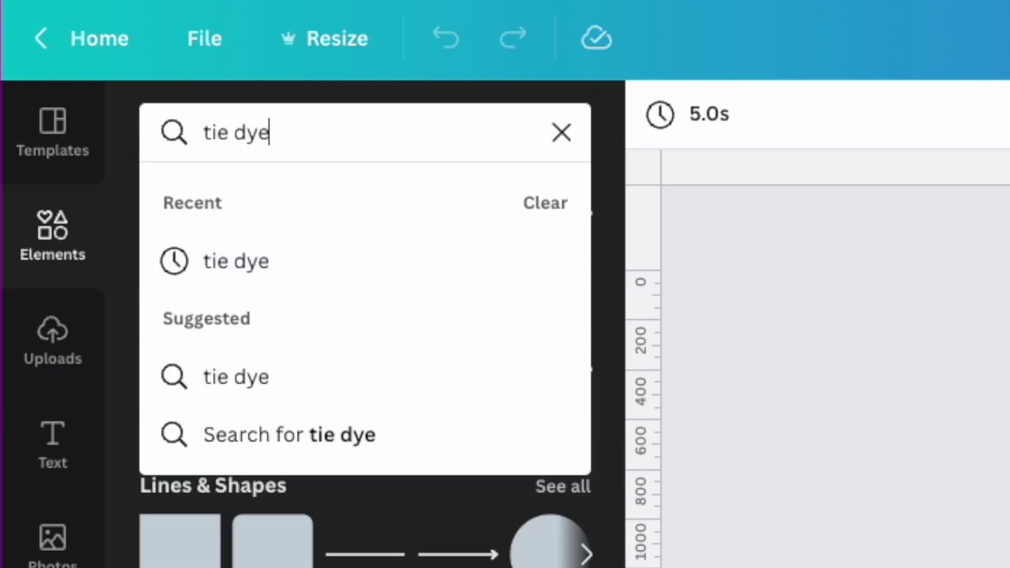
key(Return)
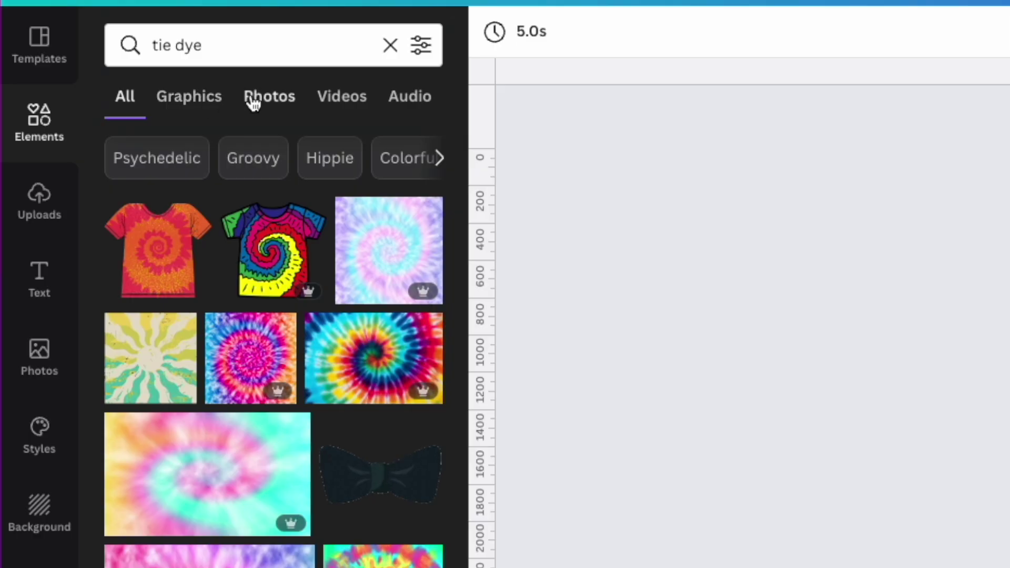
click(98, 93)
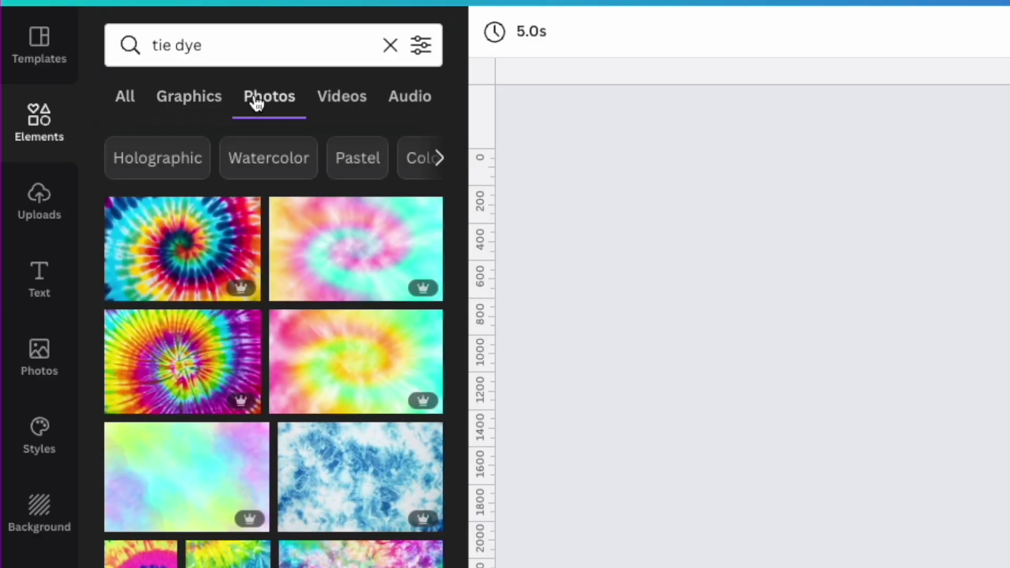
click(182, 100)
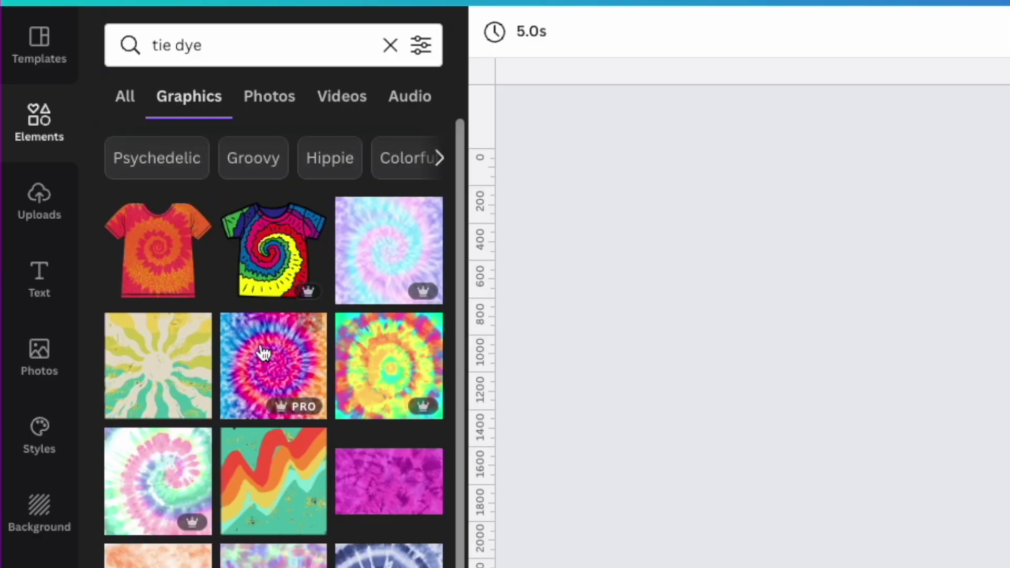
click(271, 99)
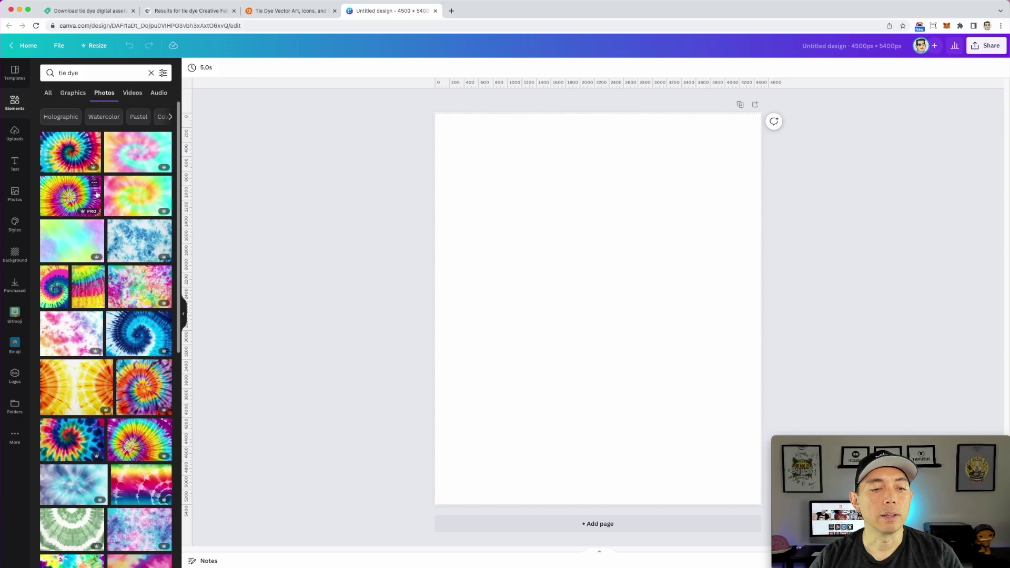
click(67, 93)
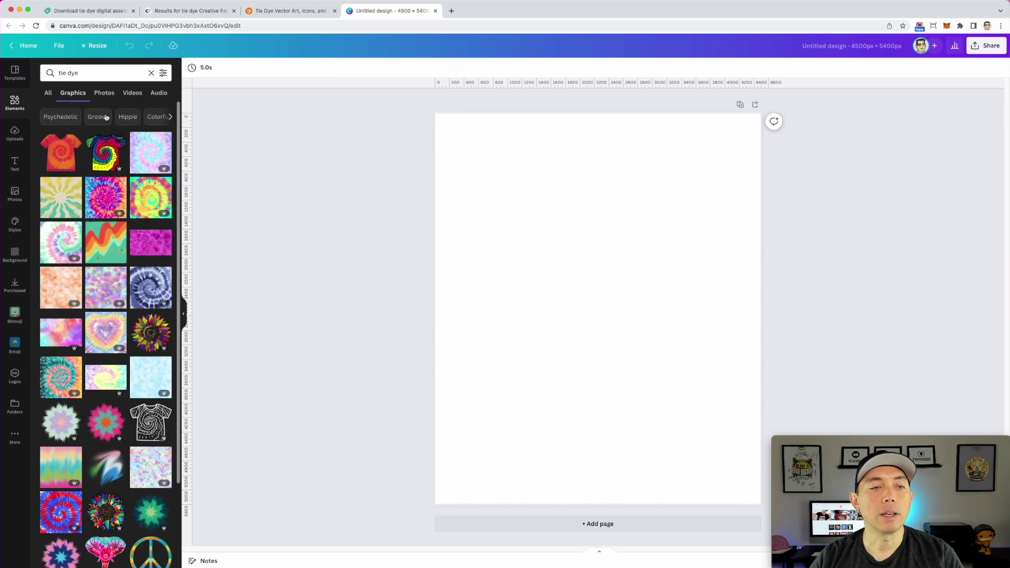
click(104, 92)
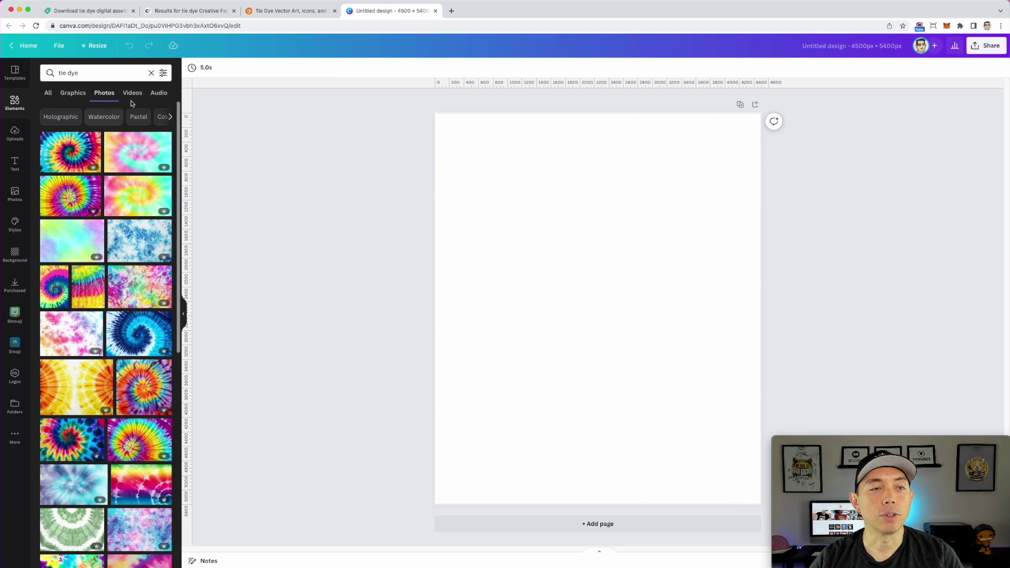
Step: Filter the tie dye photos to Free and add the striped fabric photo to the page
click(163, 74)
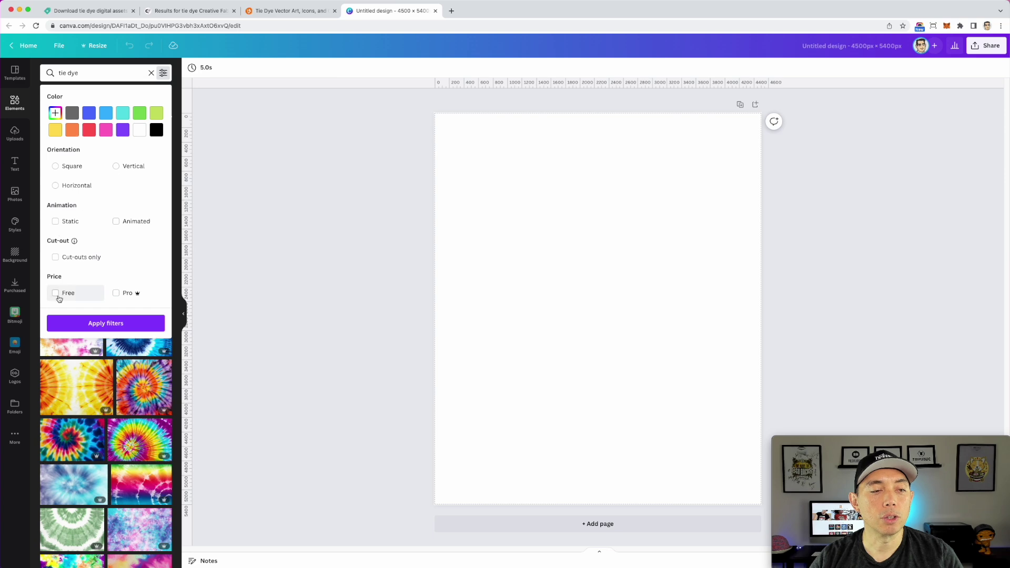
click(55, 293)
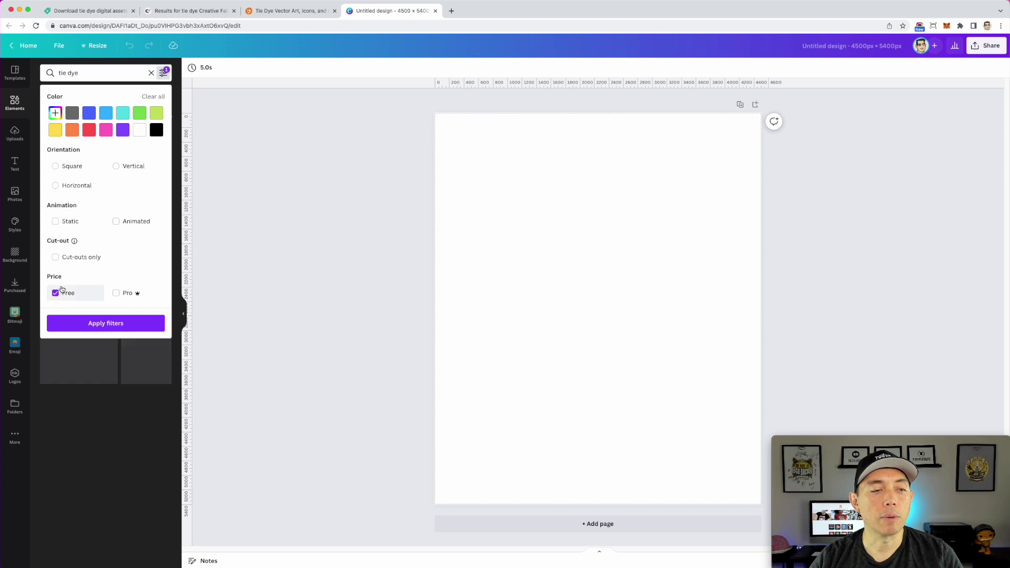
click(101, 324)
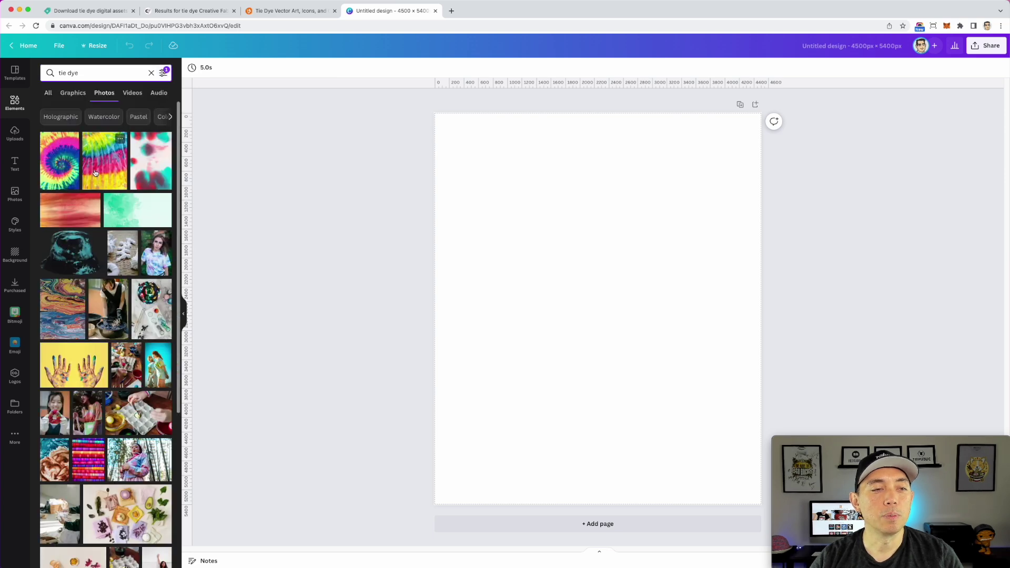
scroll(144, 271, down, 3)
scroll(116, 224, down, 3)
click(92, 195)
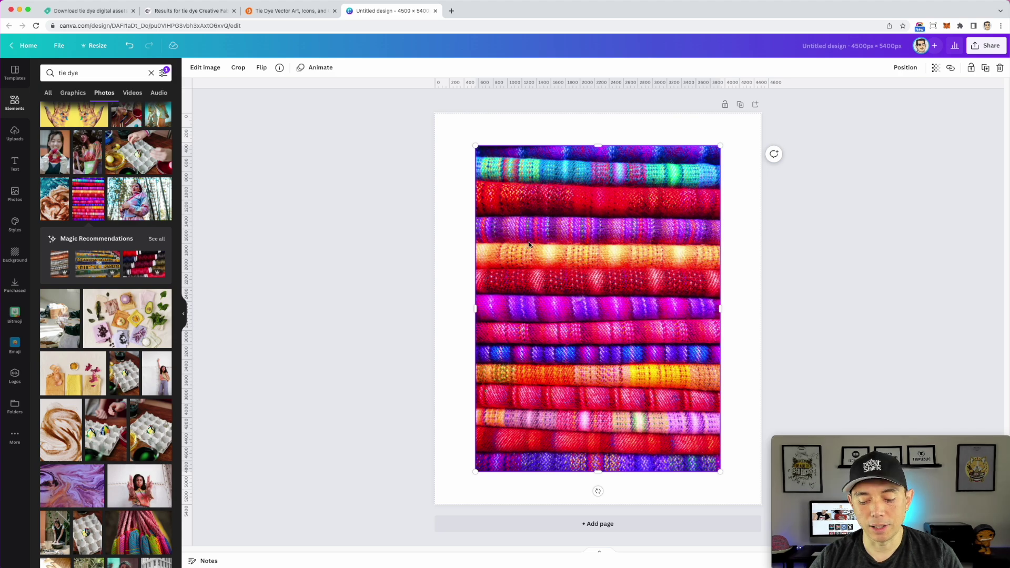
Step: Replace the striped fabric photo with the rainbow spiral tie-dye photo
key(Delete)
scroll(63, 263, up, 3)
scroll(72, 273, up, 3)
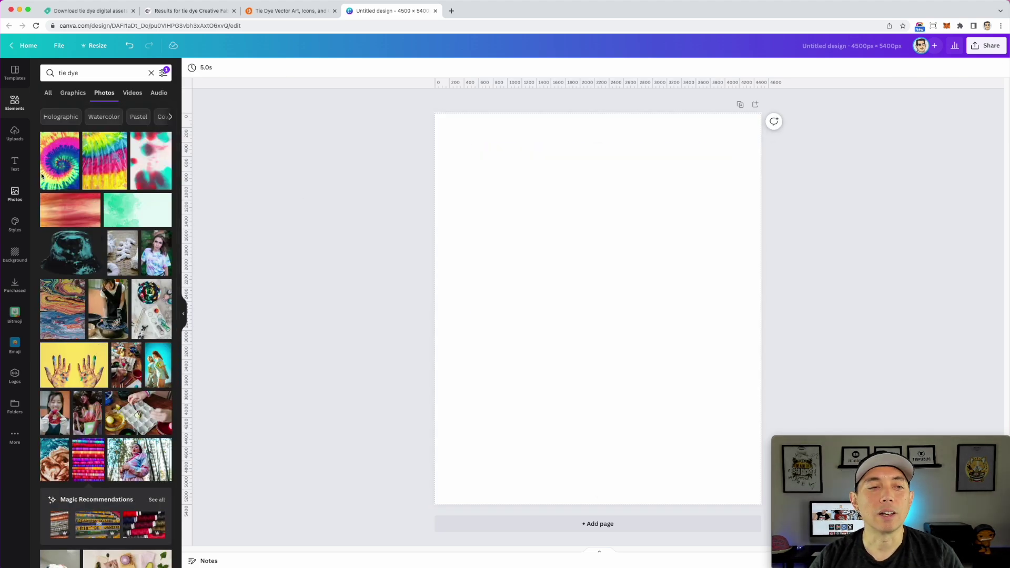
click(58, 164)
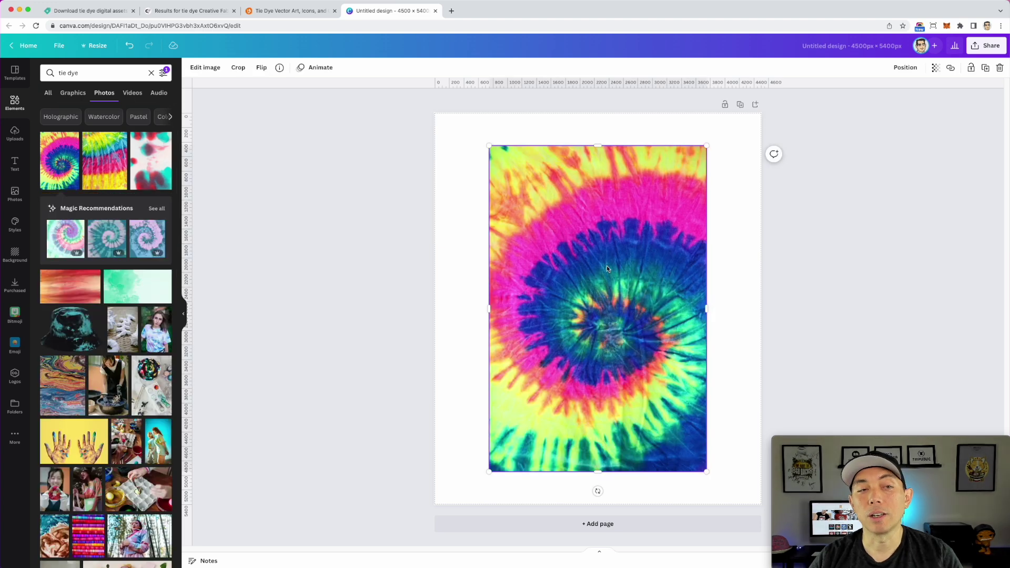
Step: Enlarge the spiral photo to the full page height and centre it horizontally
drag(607, 269, 568, 240)
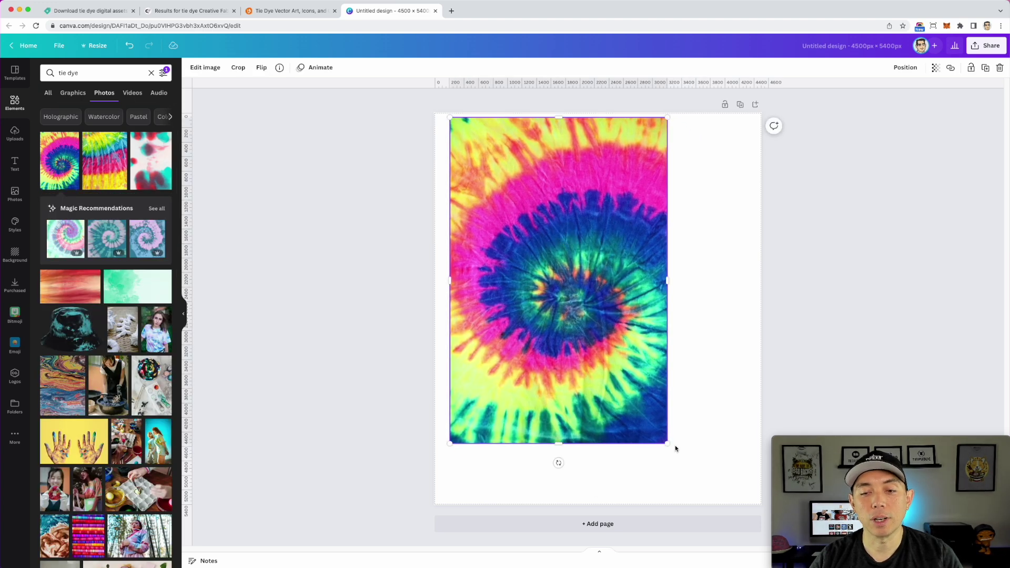
drag(667, 442, 705, 500)
drag(604, 361, 624, 361)
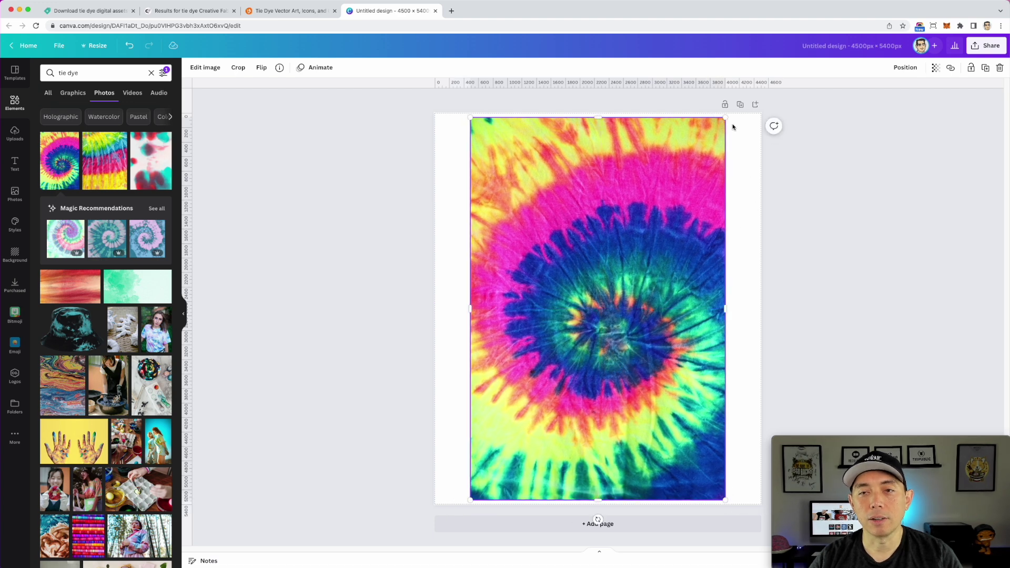
drag(725, 119, 746, 86)
mouse_move(651, 211)
mouse_down()
mouse_move(640, 226)
mouse_move(646, 210)
mouse_up()
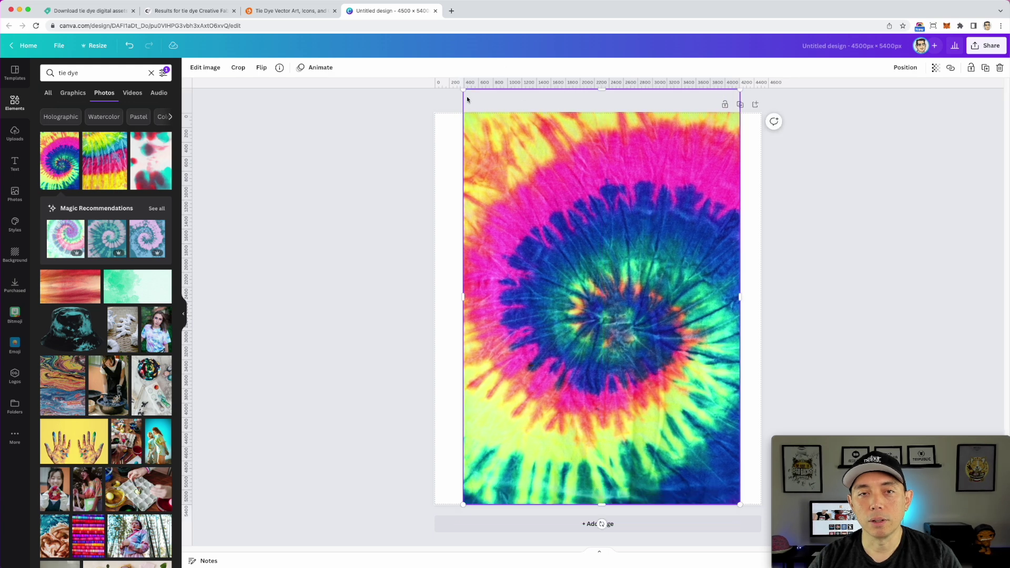
drag(465, 92, 480, 119)
drag(608, 220, 595, 220)
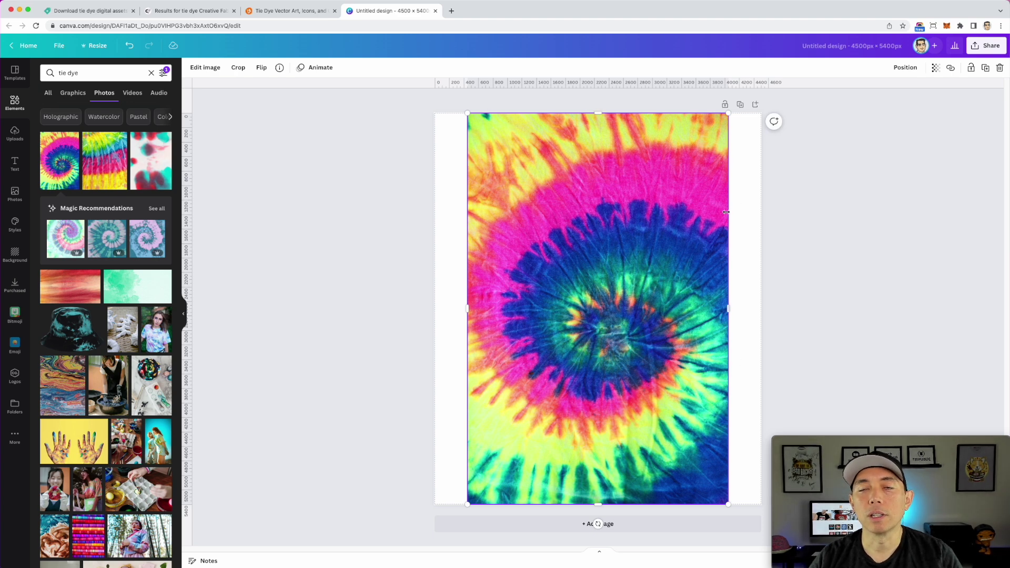
click(742, 159)
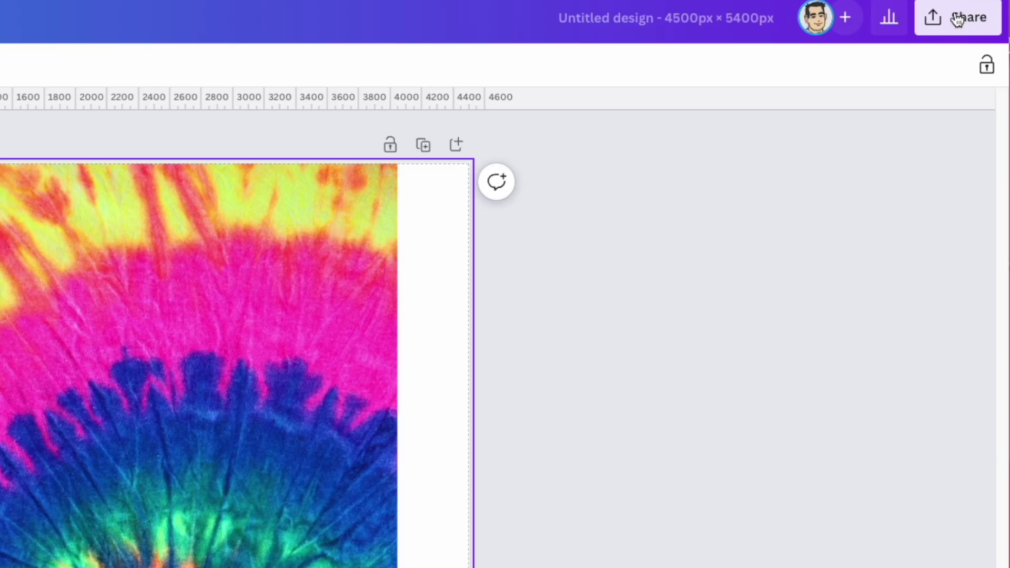
Step: Download the tie-dye design from Share > Download as a PDF Standard file
click(986, 47)
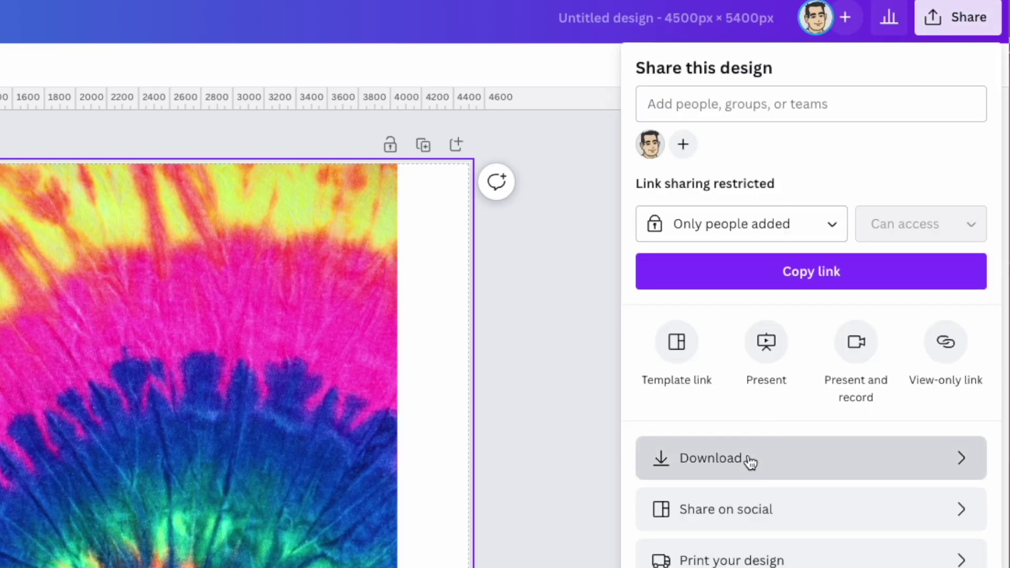
click(751, 461)
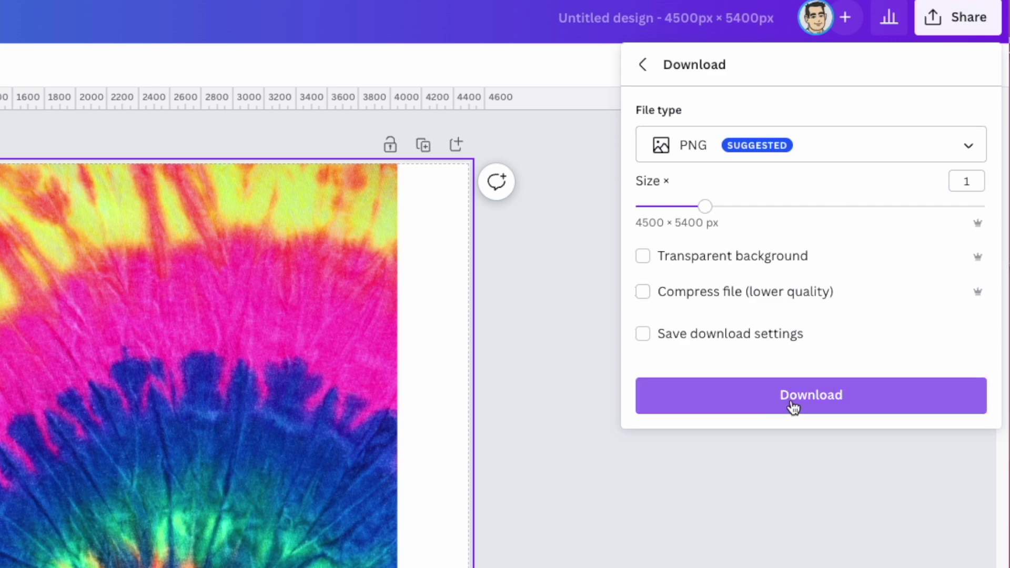
click(727, 153)
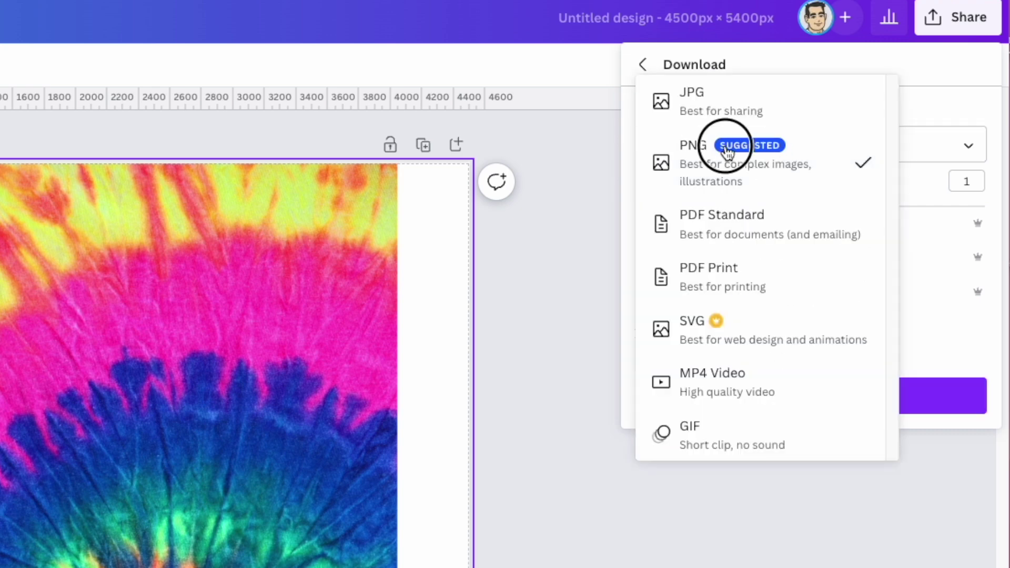
click(778, 232)
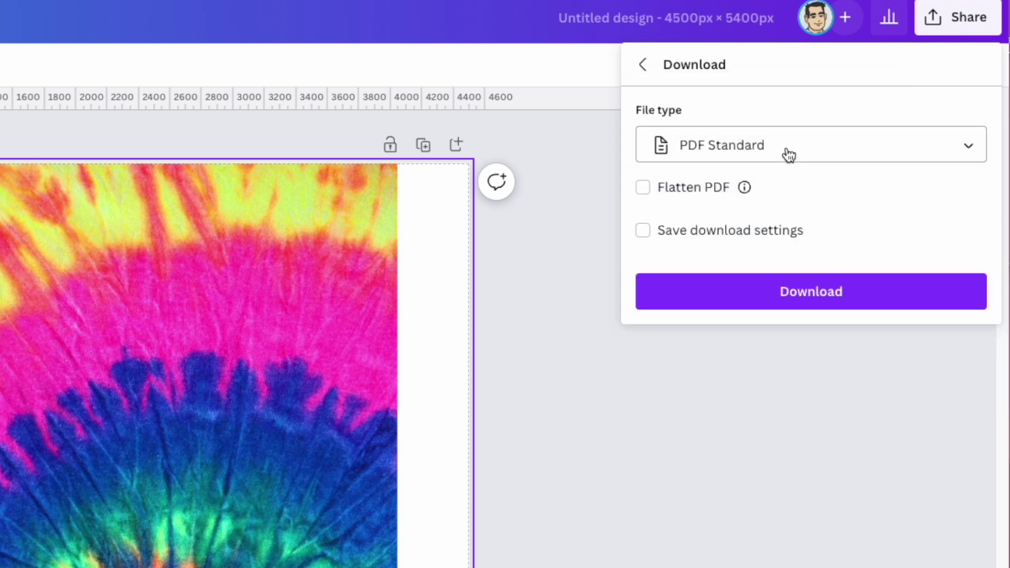
click(778, 298)
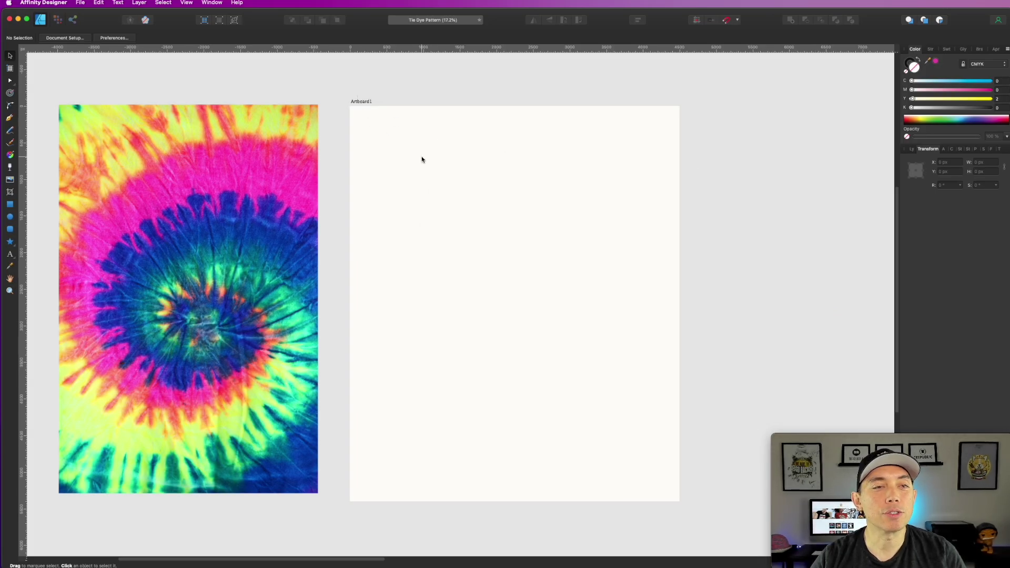
Step: Add artistic text 'LOVE' near the artboard's top-left and scale it to about 285 pt
drag(171, 179, 419, 184)
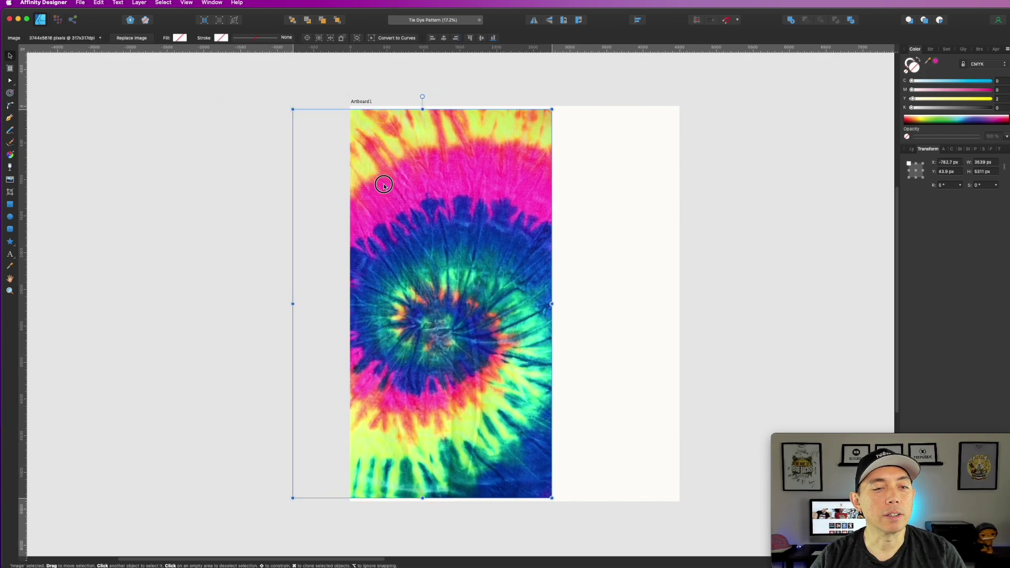
drag(420, 184, 183, 176)
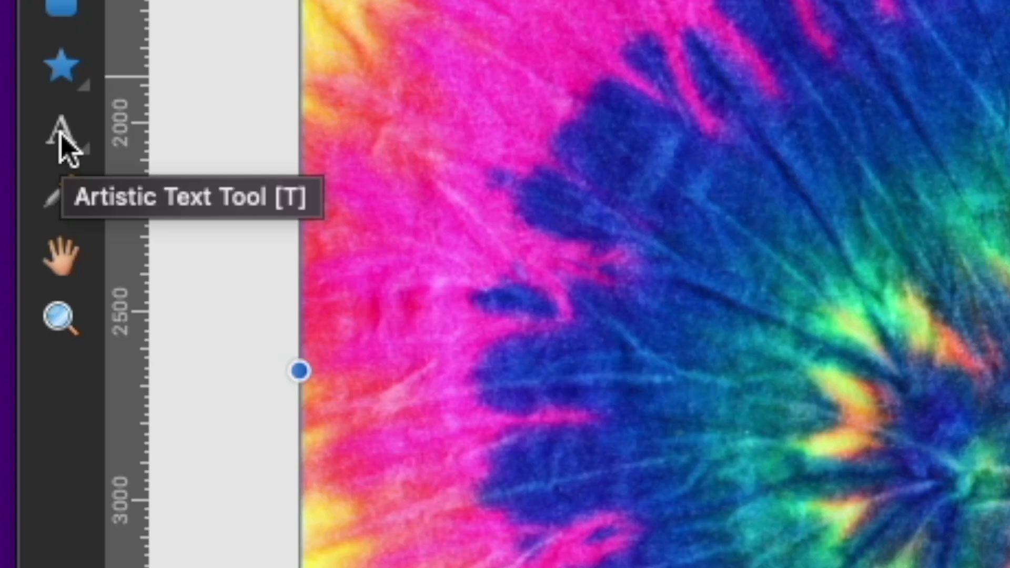
click(60, 136)
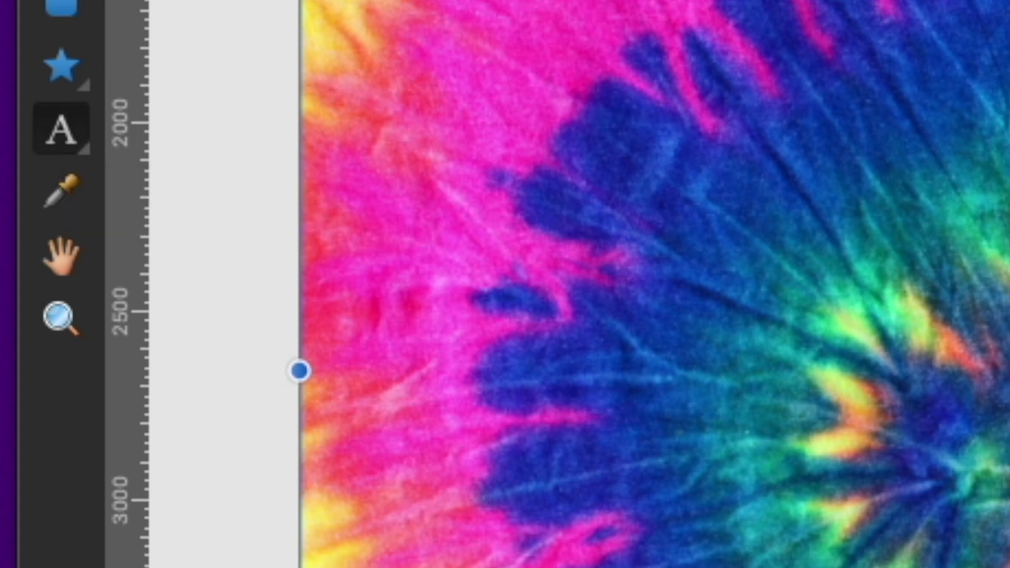
click(386, 167)
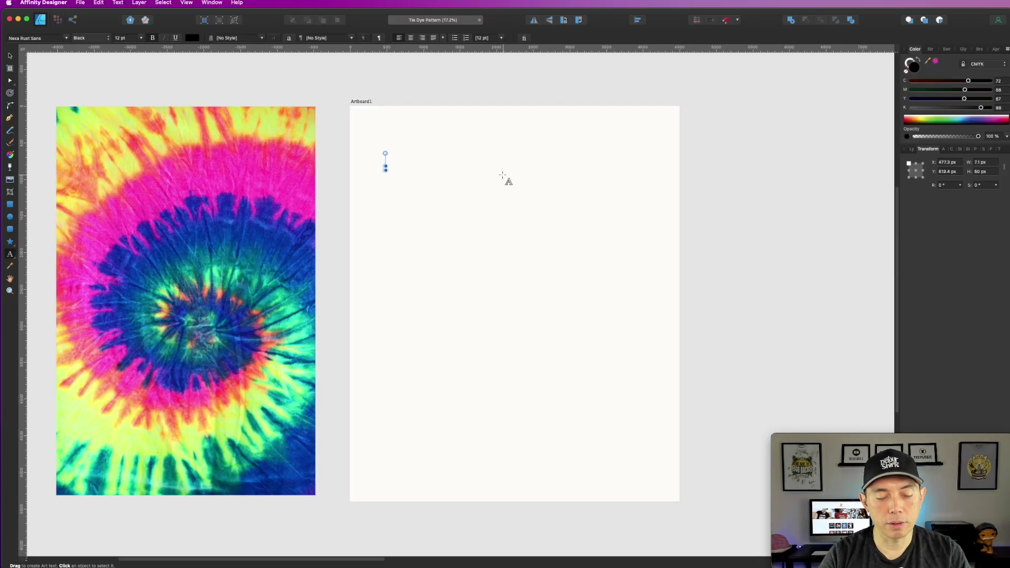
text(LOVE)
key(Escape)
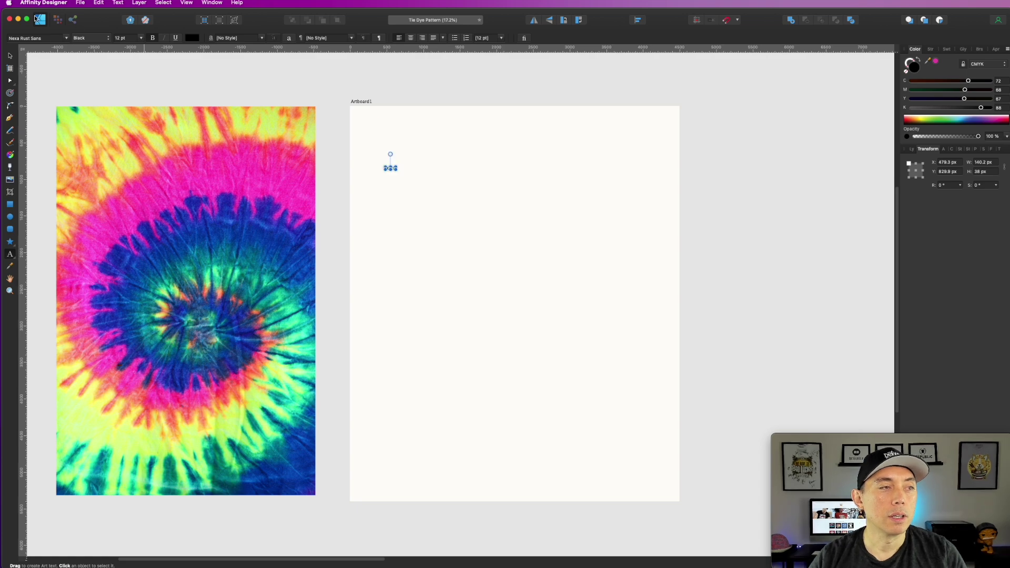
key(v)
drag(396, 168, 622, 262)
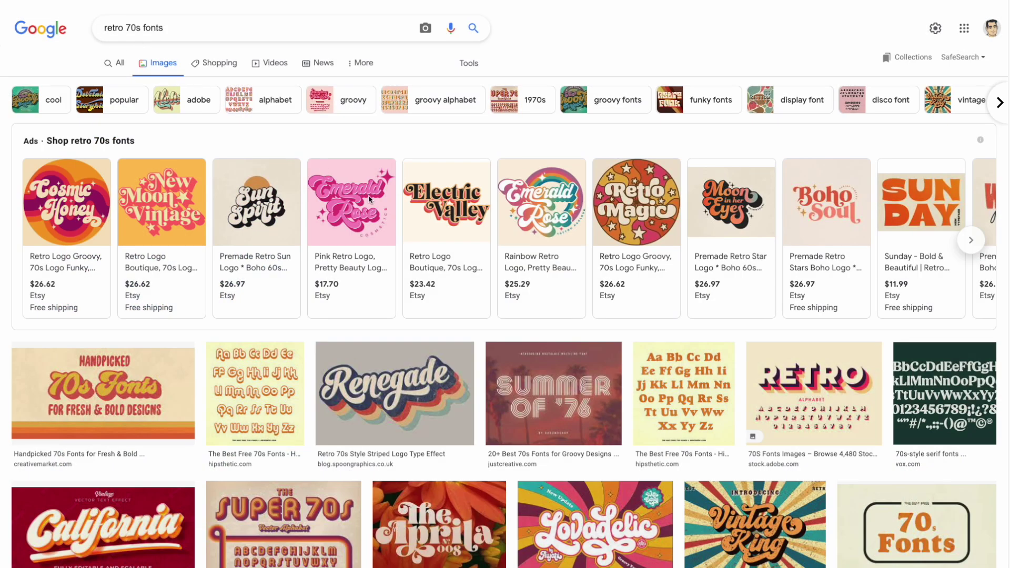
Step: Scroll through Google image results for 'retro 70s fonts'
scroll(370, 199, down, 2)
scroll(394, 215, down, 2)
scroll(421, 234, down, 1)
scroll(452, 258, down, 2)
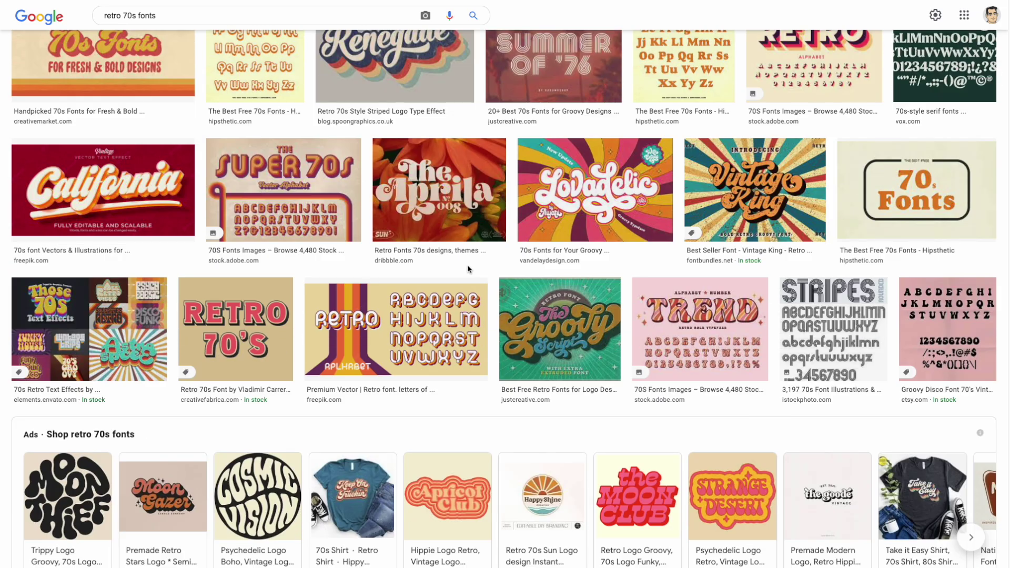
scroll(468, 269, down, 3)
scroll(468, 270, down, 2)
scroll(468, 269, down, 1)
scroll(468, 269, down, 3)
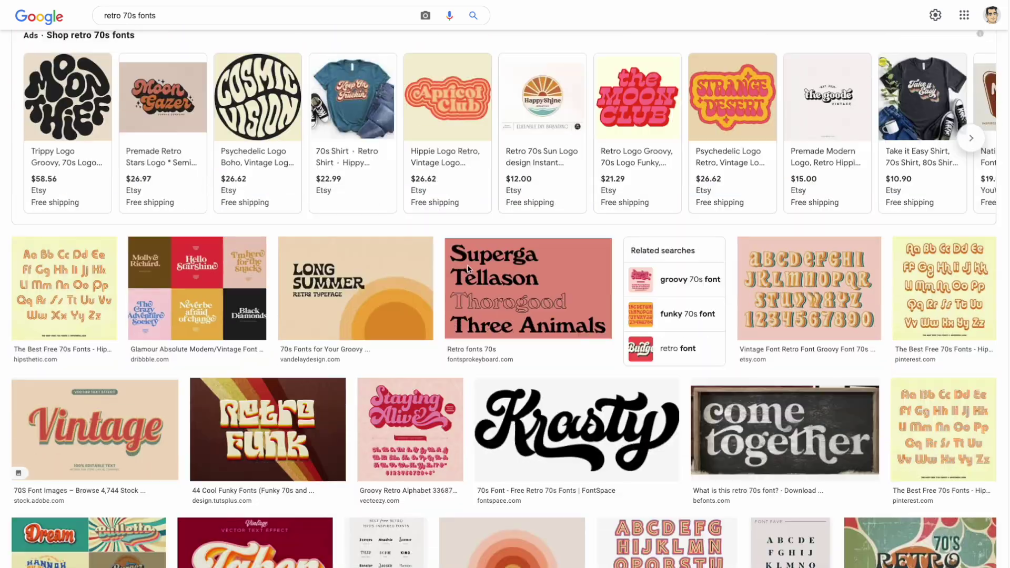
scroll(468, 270, down, 3)
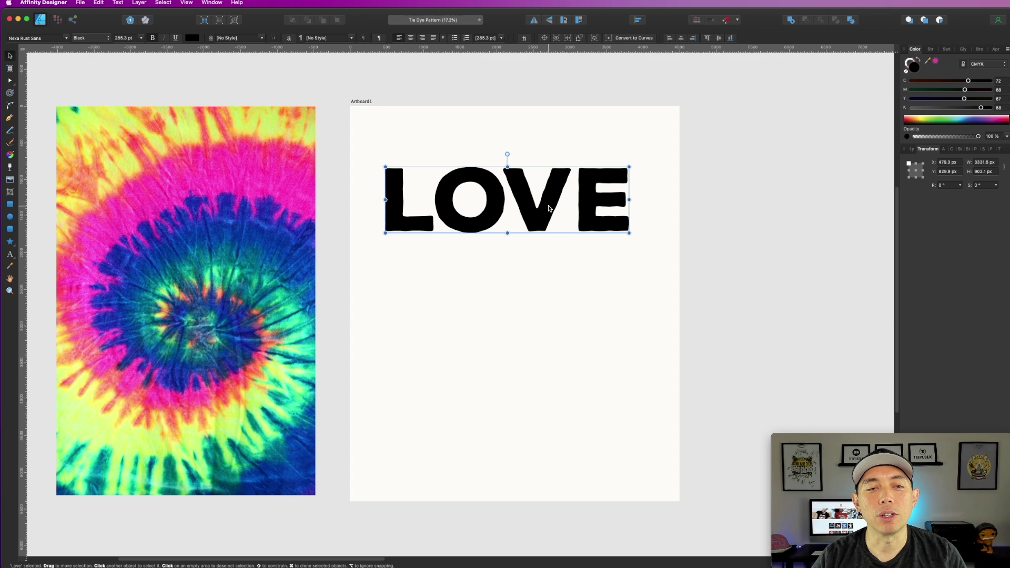
Step: Enlarge LOVE to about 4040 px wide and add a second line reading PEACE
drag(548, 208, 532, 162)
drag(613, 202, 665, 211)
mouse_move(609, 176)
mouse_down()
mouse_move(598, 270)
mouse_move(591, 267)
mouse_up()
double_click(590, 266)
text(PEACE)
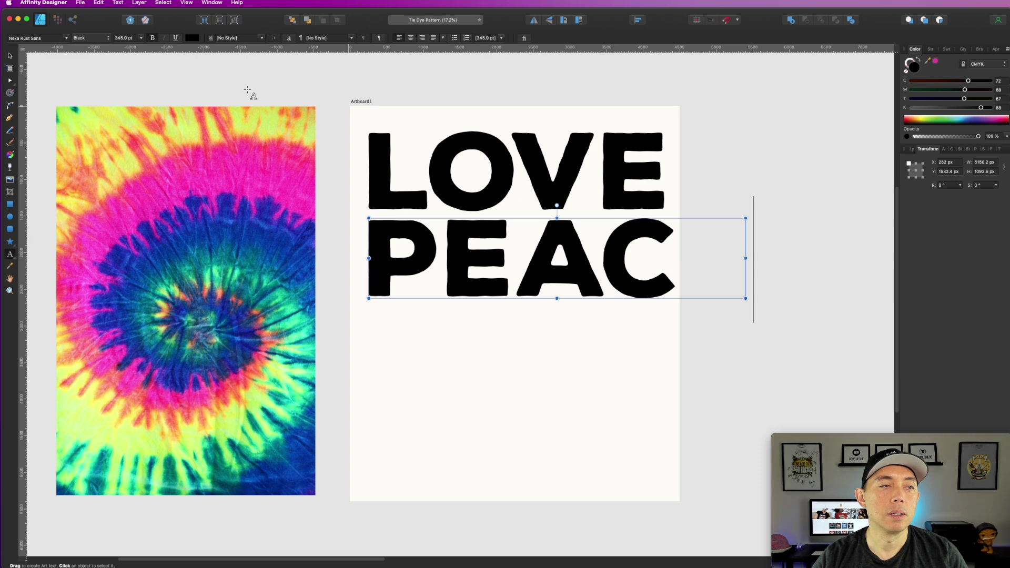
Step: Scale PEACE to fit, then duplicate it into third and fourth lines reading AND and JOY
click(10, 56)
drag(746, 298, 663, 281)
drag(560, 277, 544, 414)
double_click(544, 413)
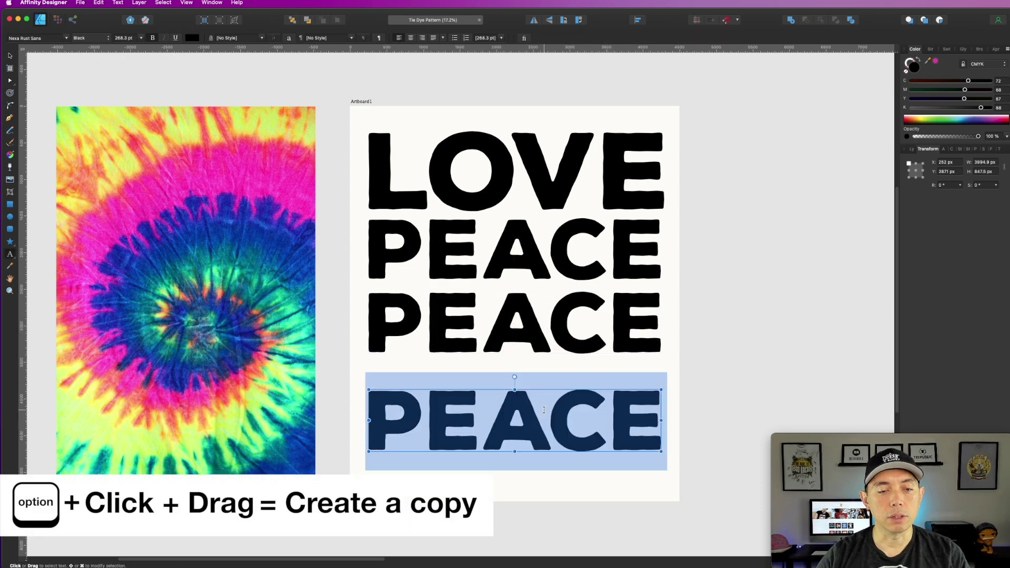
text(JOY)
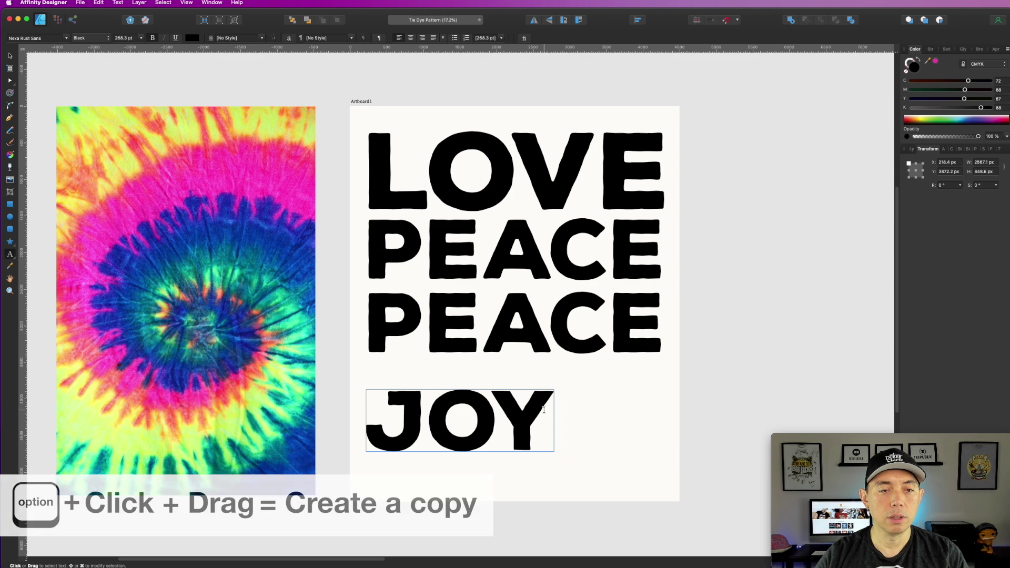
double_click(545, 335)
text(AND)
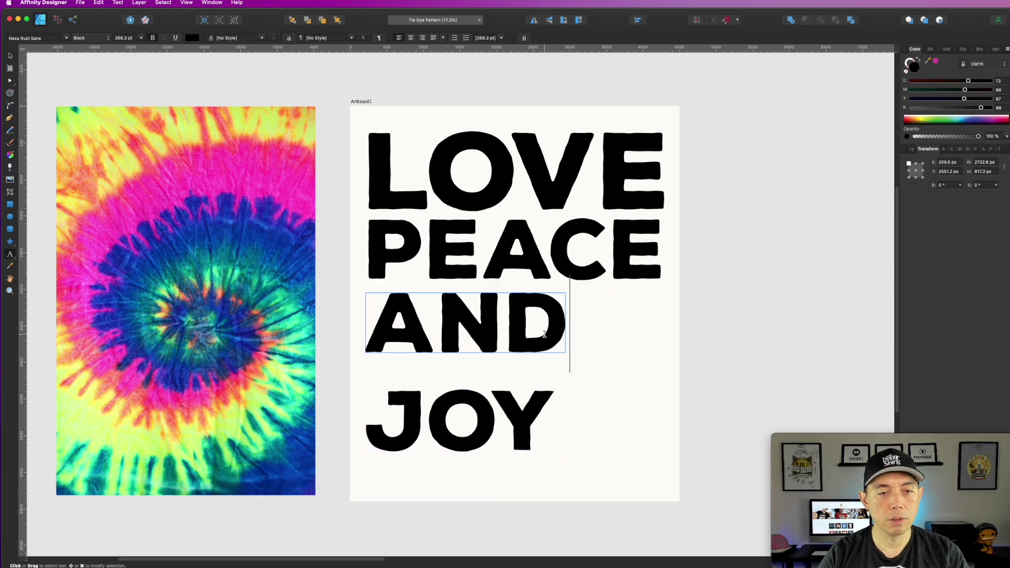
click(603, 158)
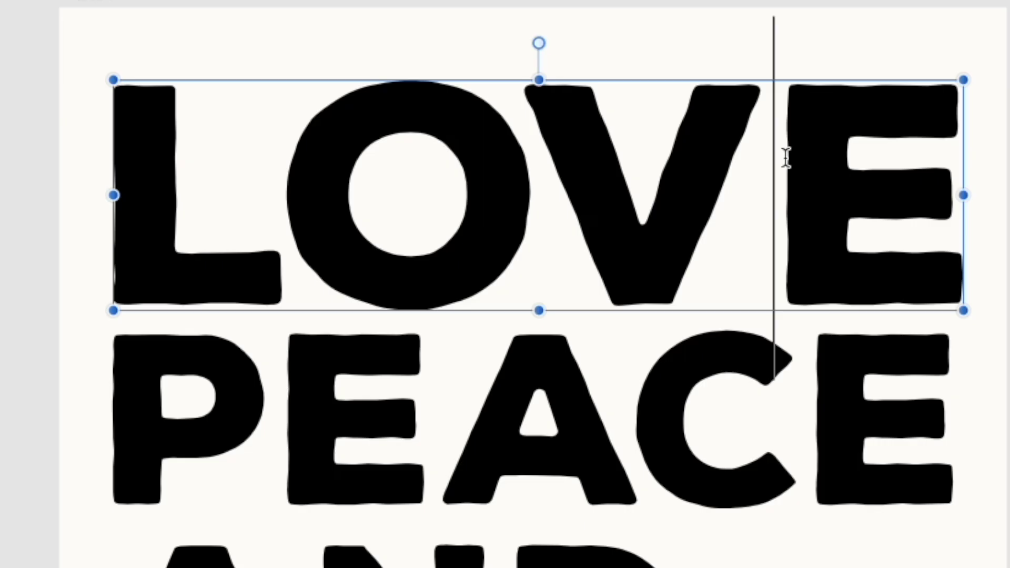
Step: Tighten the kerning between the letter pairs of LOVE
key(alt+Left)
key(alt+Left)
key(alt+Left)
key(alt+Left)
key(Left)
key(alt+Left)
key(alt+Left)
key(alt+Left)
key(Left)
key(alt+Left)
key(alt+Left)
key(alt+Left)
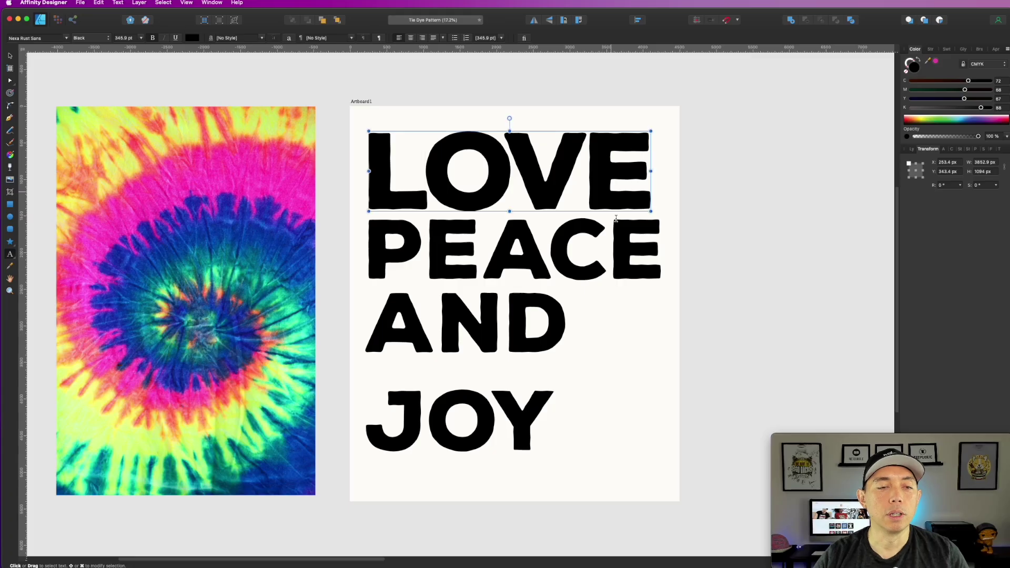
Step: Reduce the spacing between P–E and E–A in PEACE
click(433, 254)
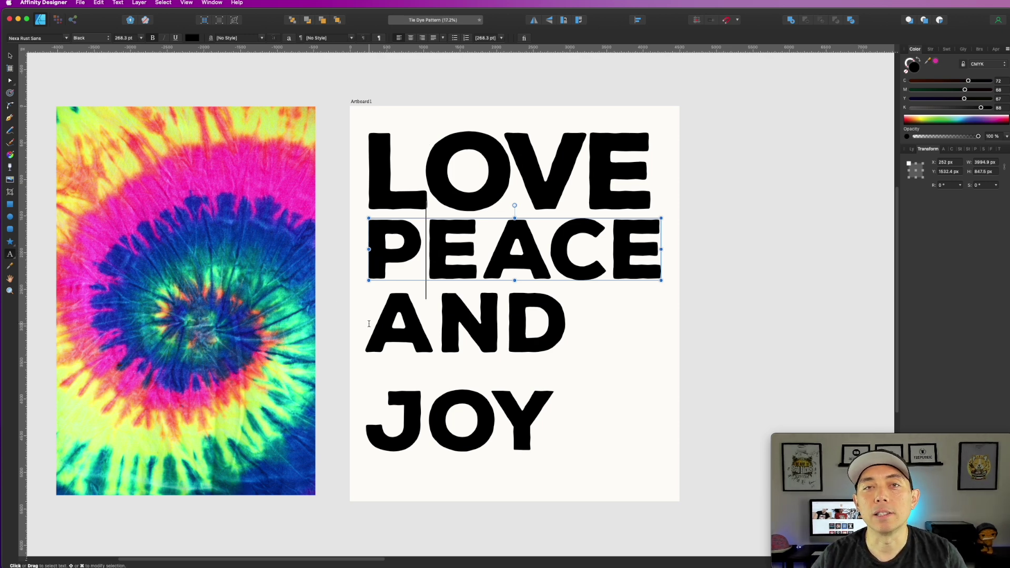
key(alt+Left)
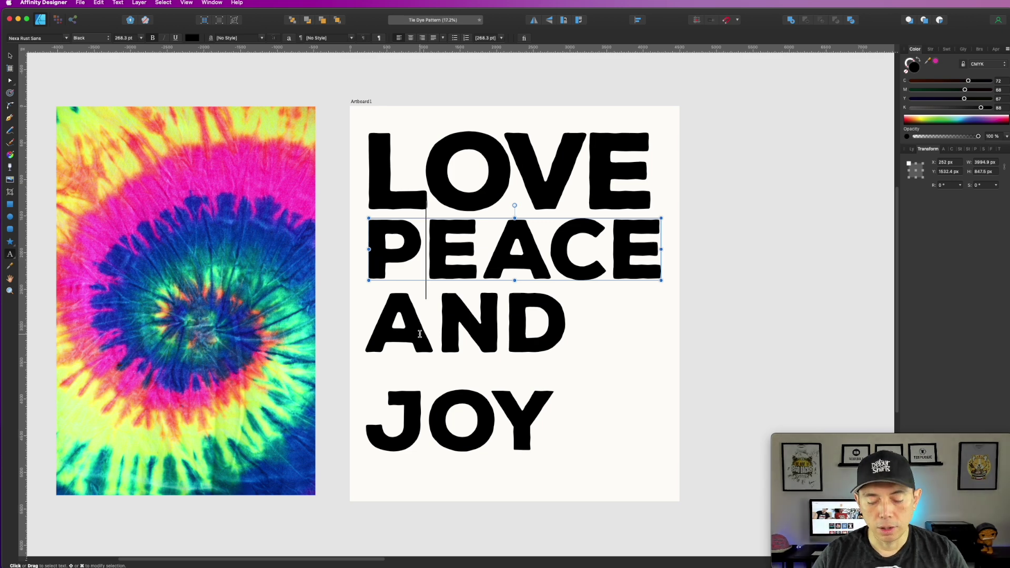
key(alt+Left)
key(alt+Left)
key(alt+Left)
key(alt+Left)
key(alt+Left)
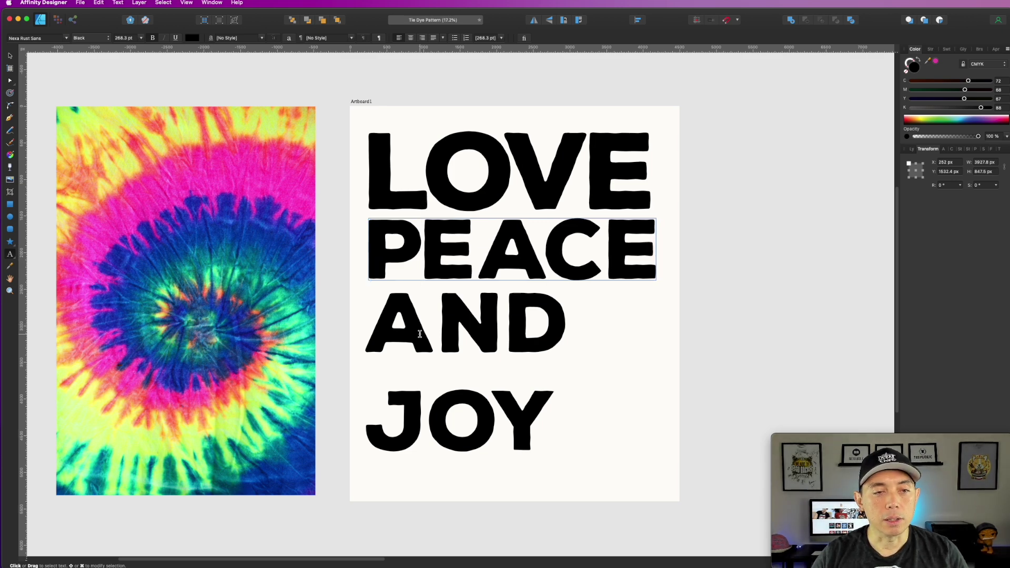
key(alt+Left)
key(alt+Left)
Step: Reduce the spacing between A–N and N–D in AND
key(alt+Left)
key(alt+Left)
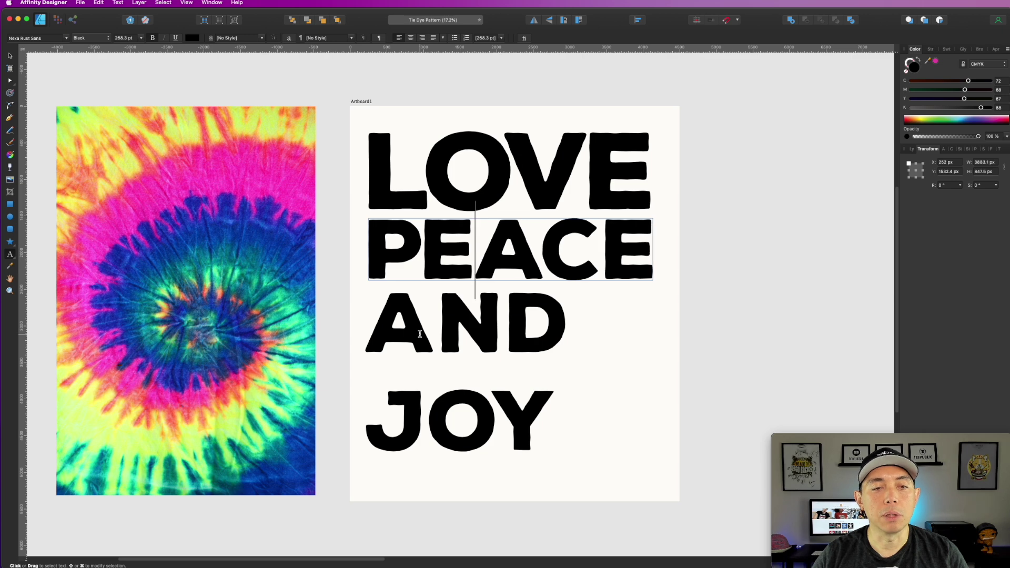
key(Right)
key(alt+Left)
key(alt+Left)
key(alt+Left)
key(alt+Left)
key(alt+Left)
key(alt+Left)
key(alt+Left)
key(alt+Left)
key(alt+Left)
key(alt+Left)
click(436, 302)
key(alt+Left)
key(alt+Left)
key(alt+Left)
key(alt+Left)
key(Right)
key(alt+Left)
key(alt+Left)
key(alt+Left)
key(alt+Left)
key(alt+Left)
key(alt+Left)
key(alt+Left)
key(alt+Left)
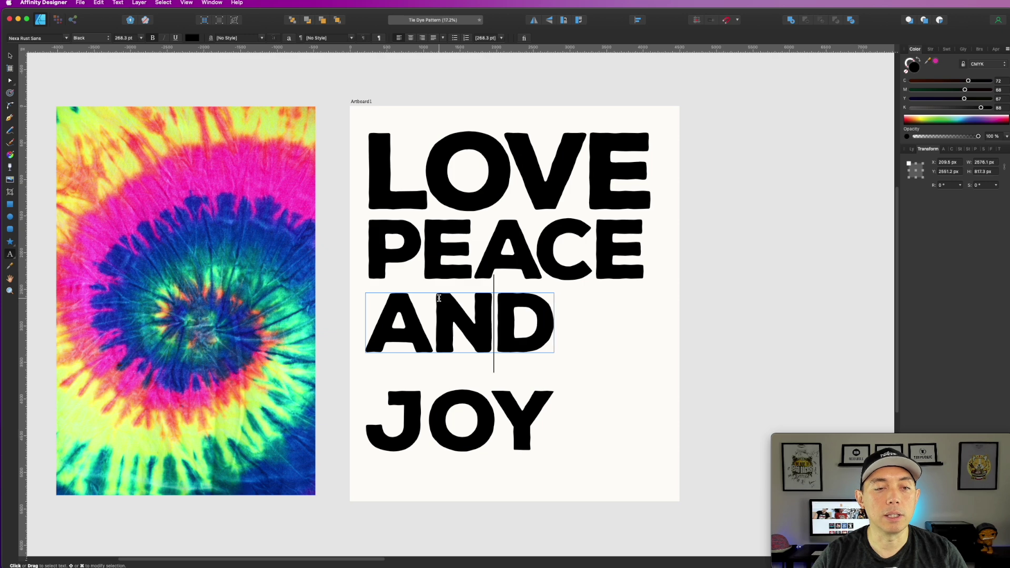
click(431, 408)
key(alt+Left)
key(alt+Left)
key(alt+Left)
key(alt+Left)
key(alt+Left)
key(alt+Left)
key(alt+Left)
key(alt+Left)
key(alt+Left)
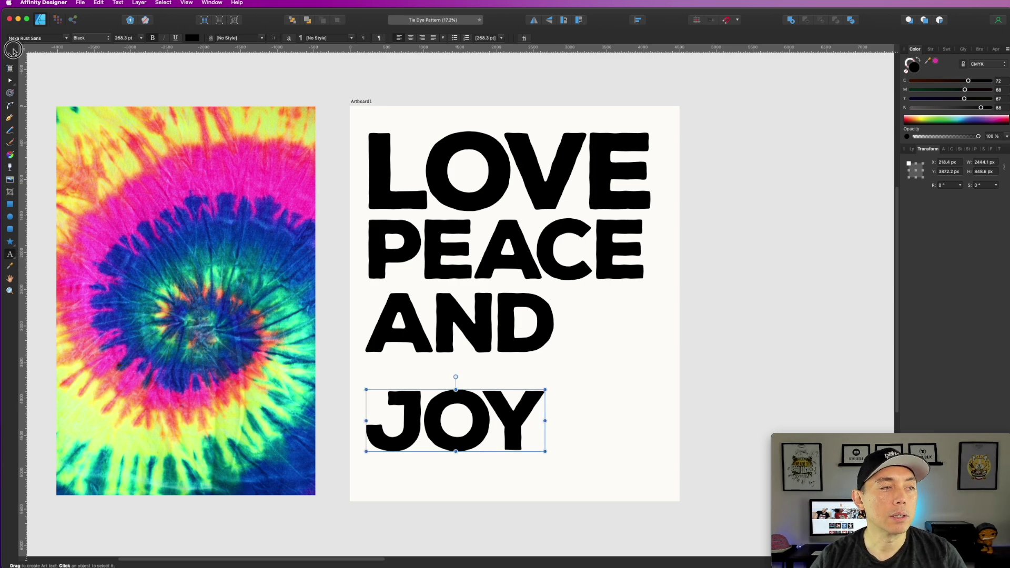
Step: Move AND and JOY up and enlarge them to span the line width
click(12, 54)
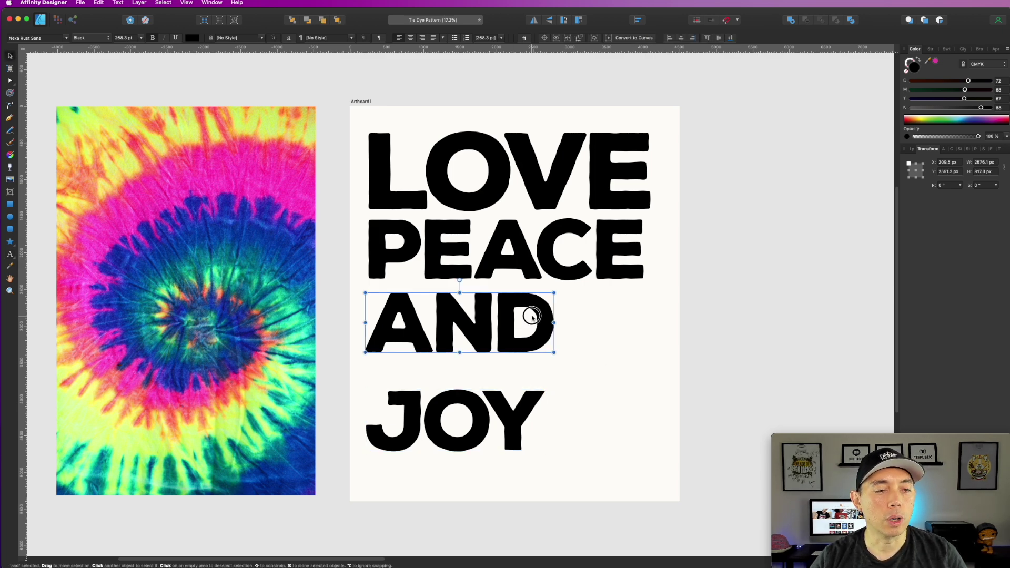
drag(530, 316, 535, 284)
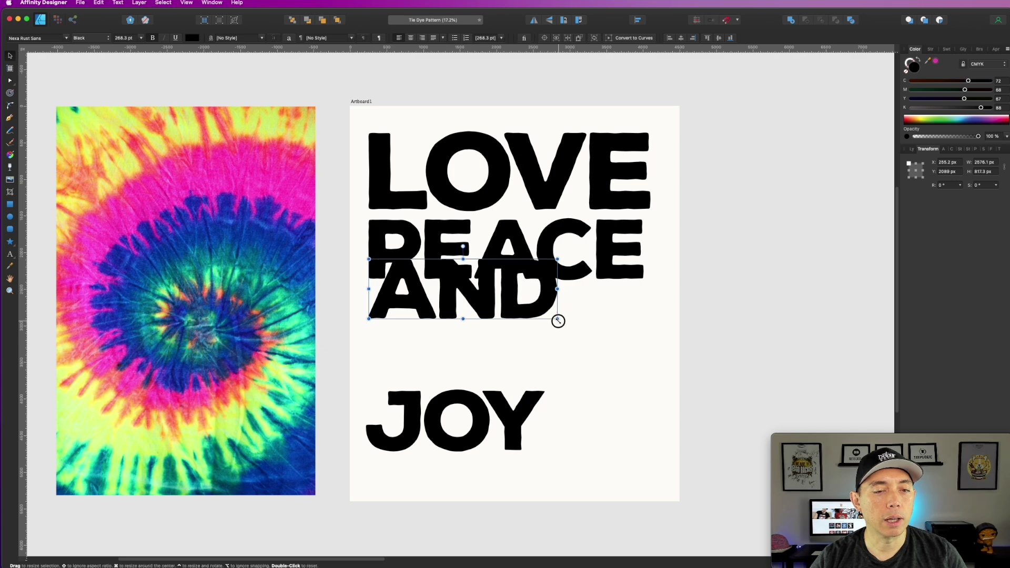
drag(557, 319, 642, 345)
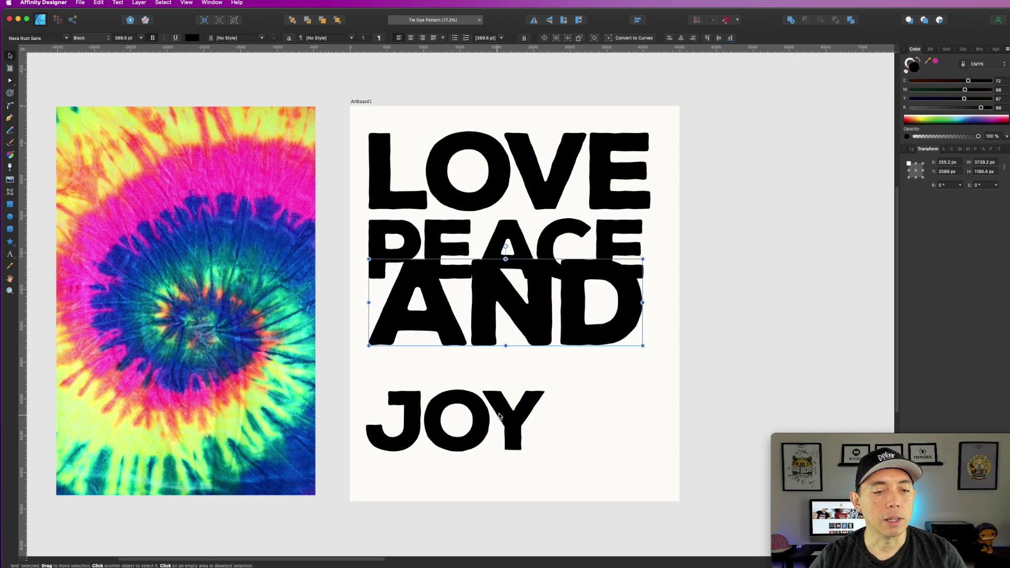
drag(500, 415, 501, 371)
mouse_move(548, 407)
mouse_down()
mouse_move(637, 429)
mouse_move(643, 440)
mouse_up()
shift+click(590, 327)
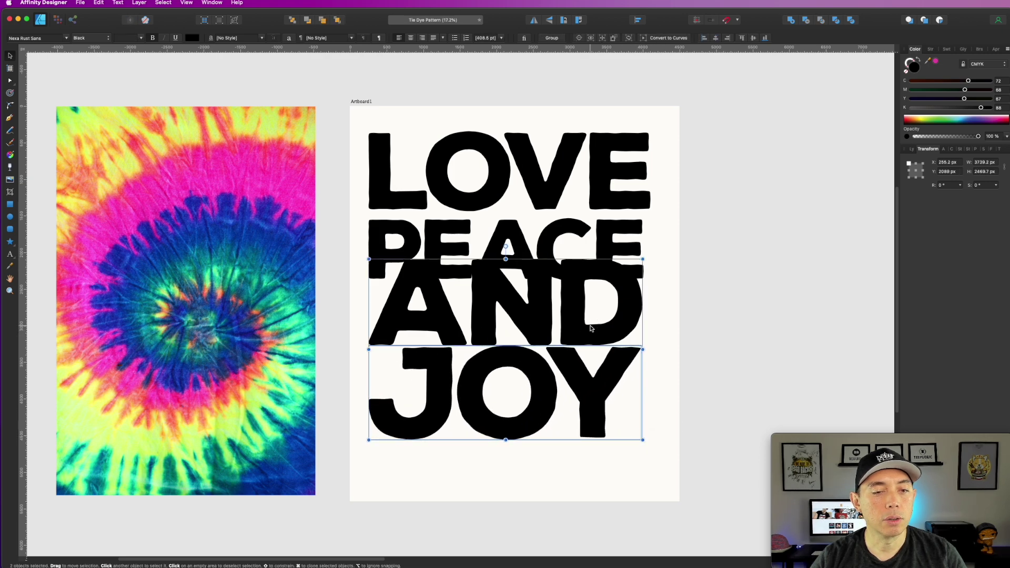
drag(590, 328, 589, 351)
Step: Scale the four-line text block up and shift it up-left on the artboard
click(770, 241)
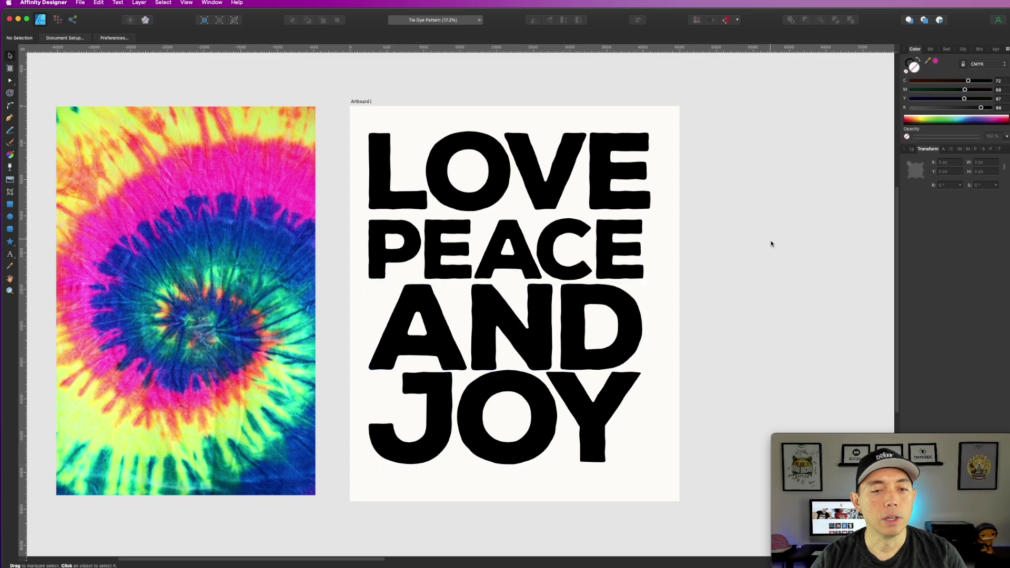
mouse_move(357, 138)
mouse_down()
mouse_move(650, 496)
mouse_move(674, 487)
mouse_up()
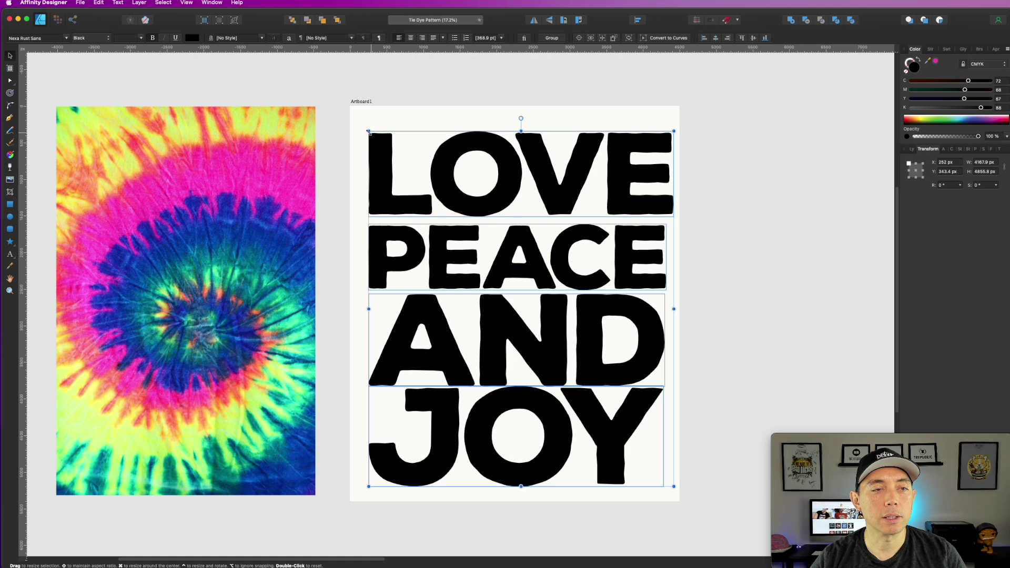
drag(369, 131, 362, 124)
drag(486, 174, 484, 166)
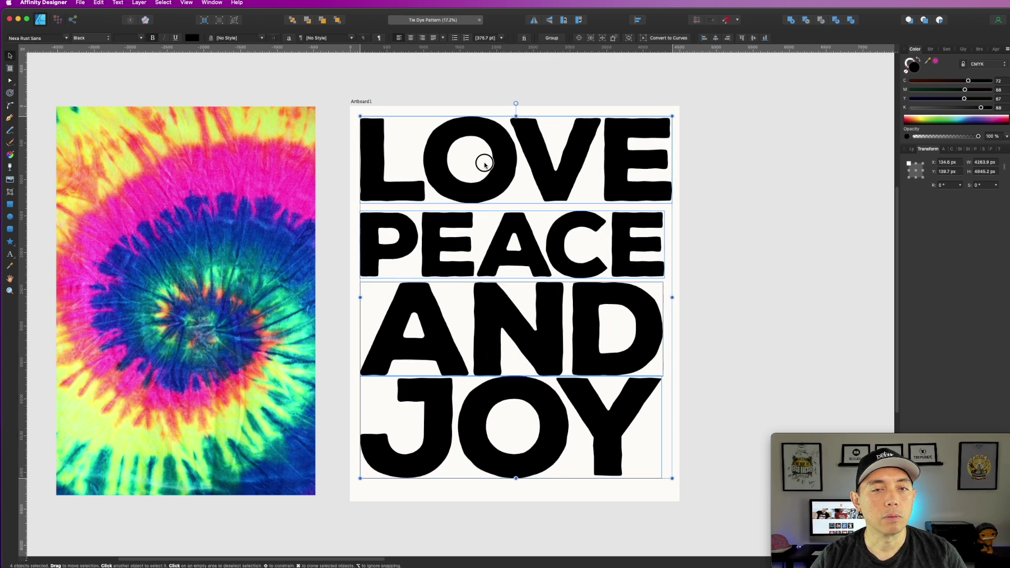
click(783, 253)
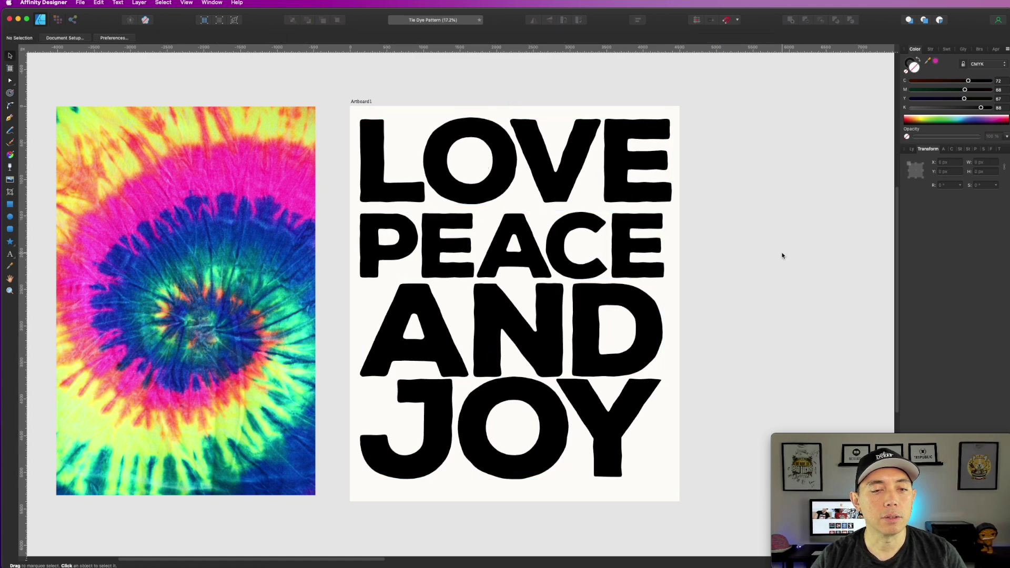
Step: Nudge PEACE, AND and JOY up to close the gaps, then select all four lines
click(552, 315)
shift+click(553, 413)
drag(552, 411, 552, 409)
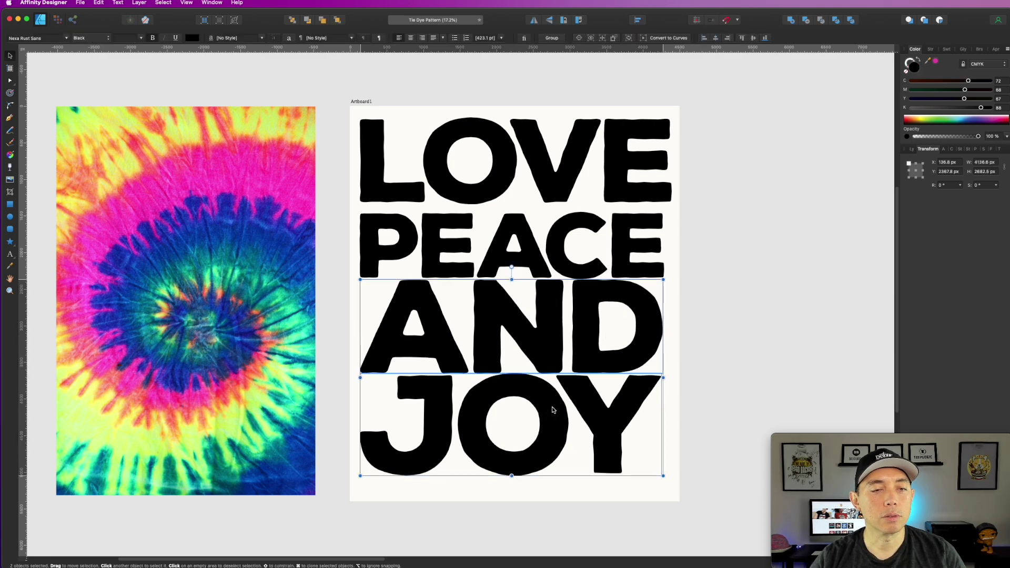
shift+click(524, 239)
drag(523, 236, 523, 229)
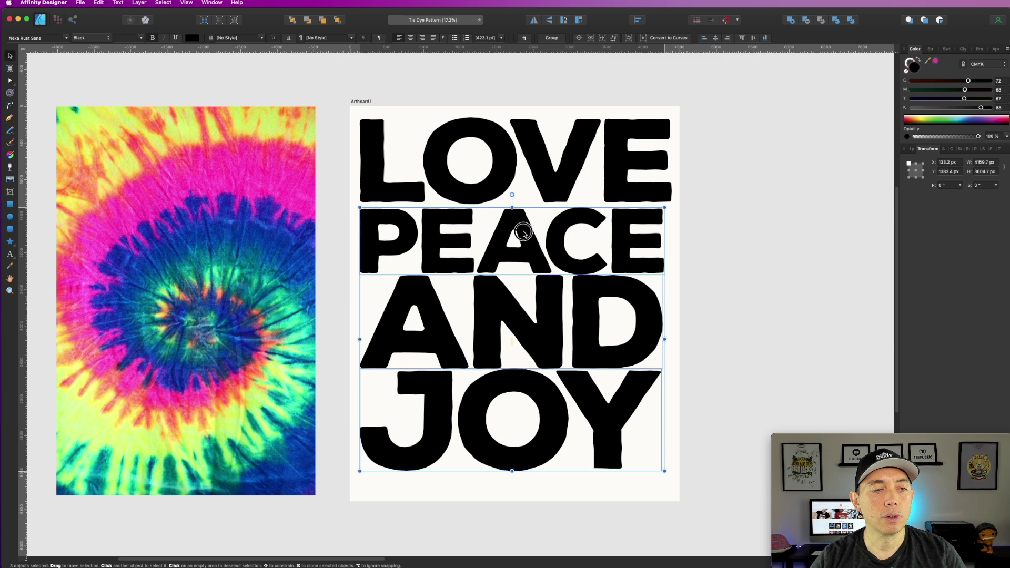
click(743, 202)
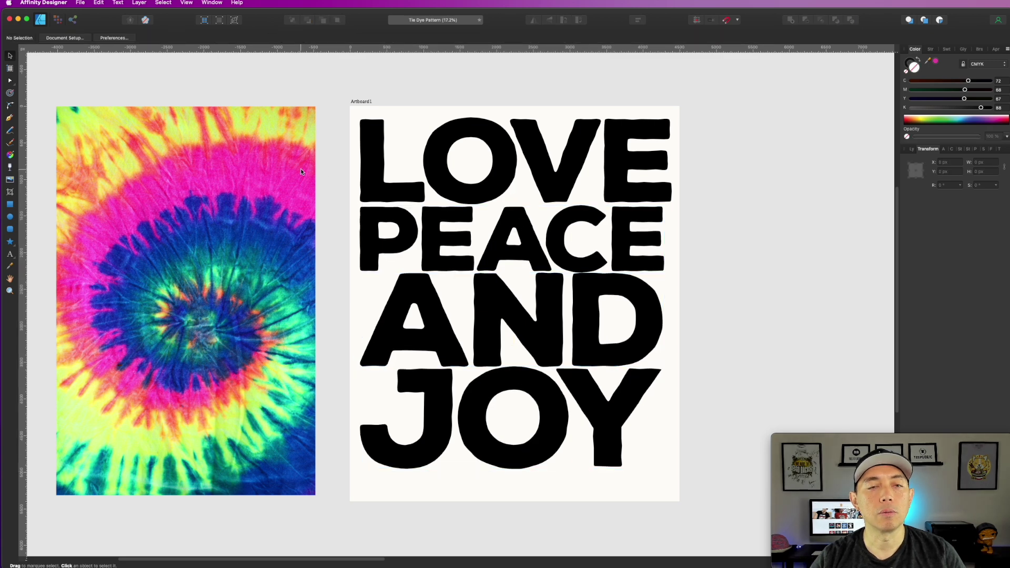
drag(340, 108, 707, 505)
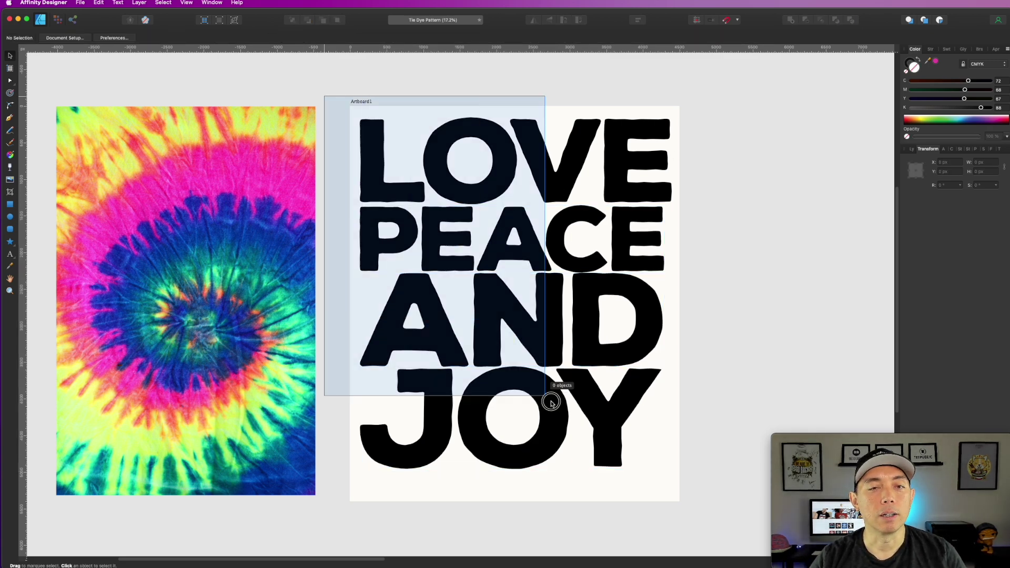
Step: Convert the LOVE and PEACE text to curves and ungroup their letters
click(794, 241)
click(581, 130)
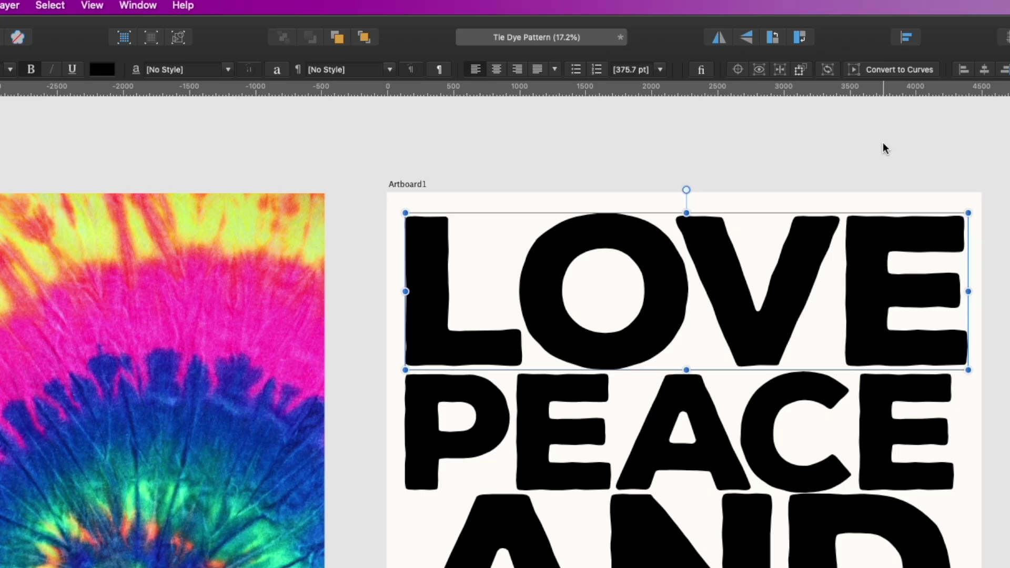
click(890, 71)
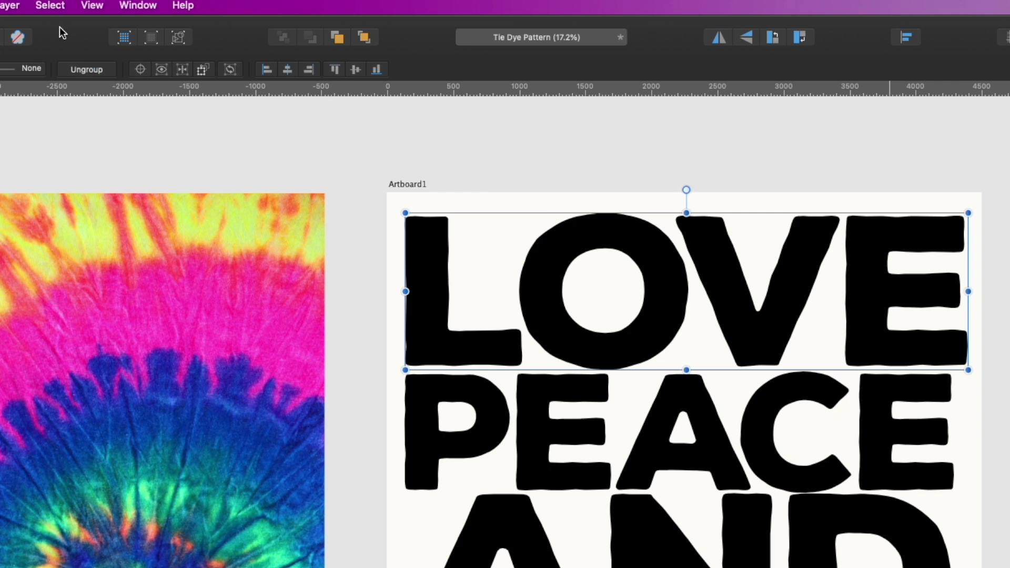
click(87, 70)
click(688, 402)
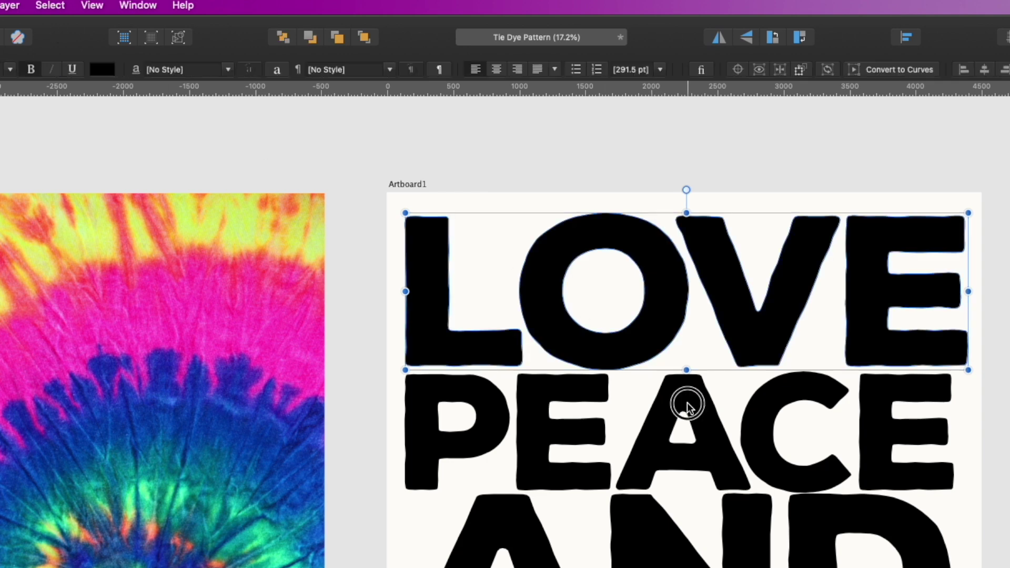
click(893, 71)
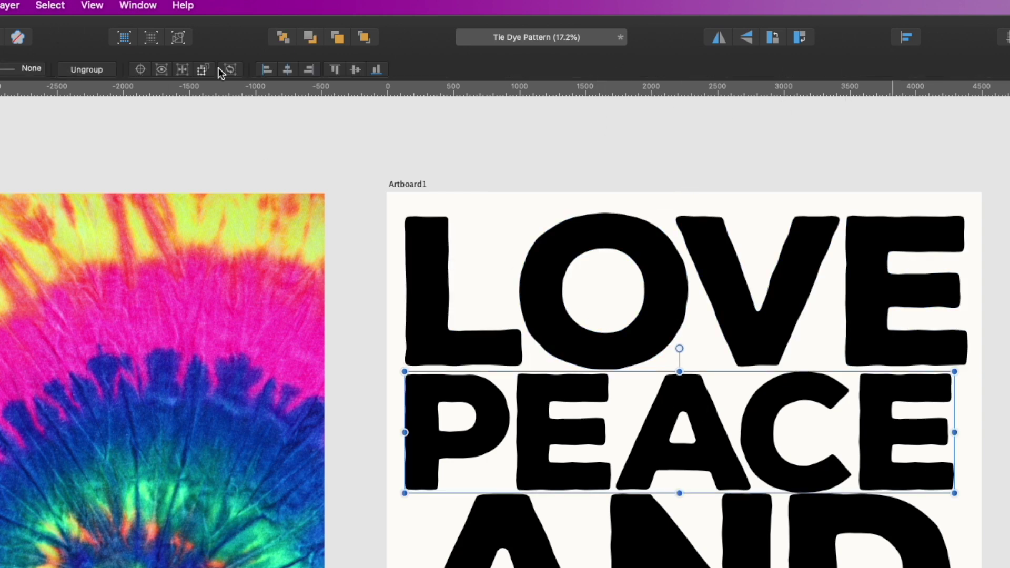
click(87, 70)
Step: Convert the AND and JOY text to curves and ungroup their letters
click(664, 537)
click(900, 70)
click(86, 69)
click(519, 378)
click(639, 39)
key(super+shift+g)
Step: Combine all letter shapes into one layer named TEXT and place the tie-dye image over it
drag(332, 100, 691, 507)
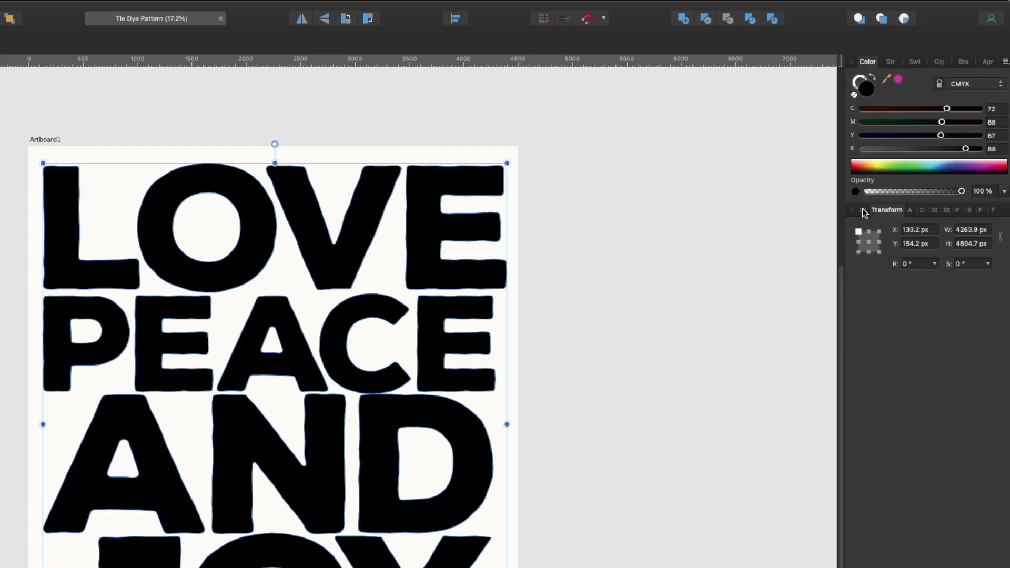
click(911, 150)
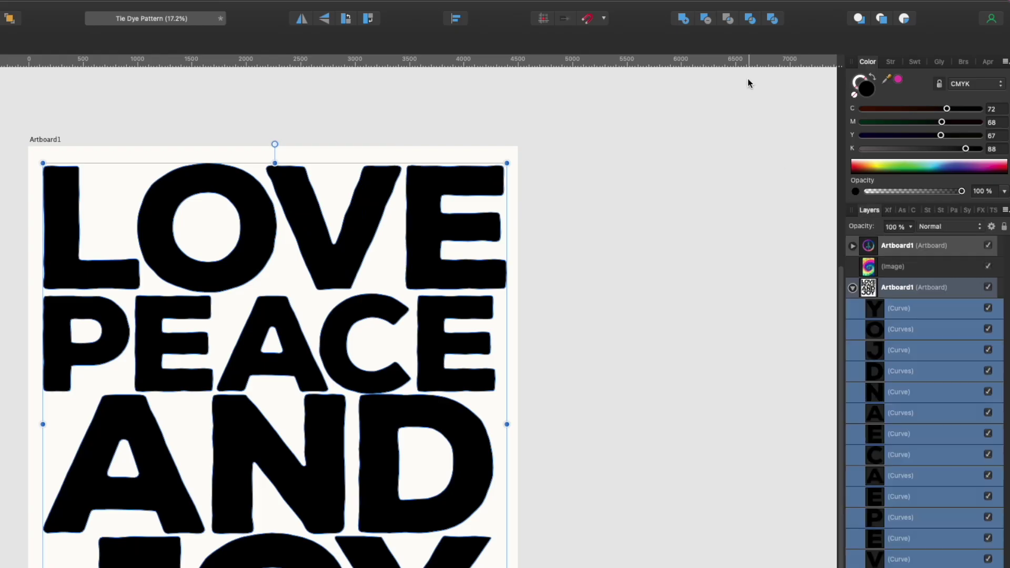
click(684, 20)
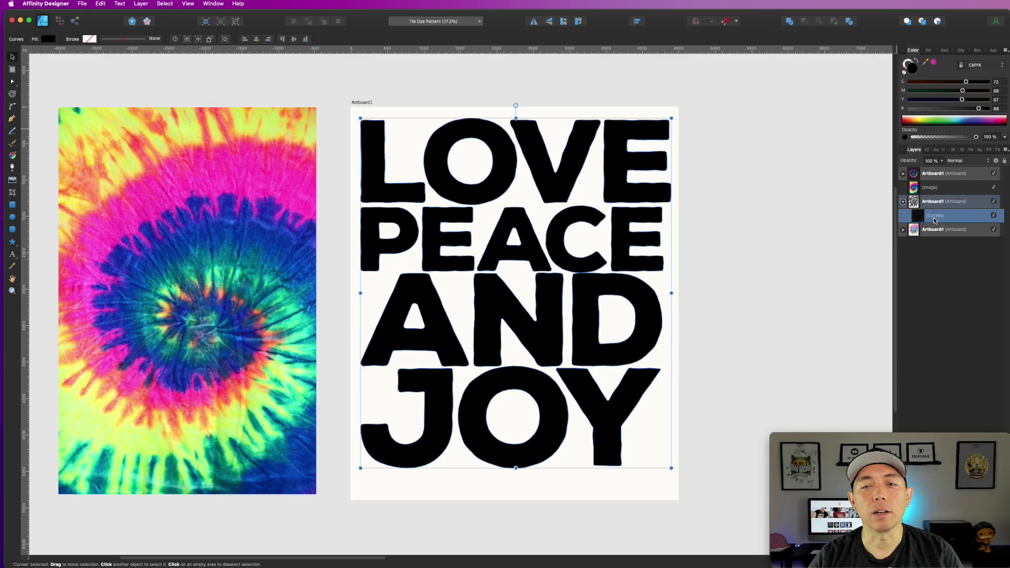
text(TEXT)
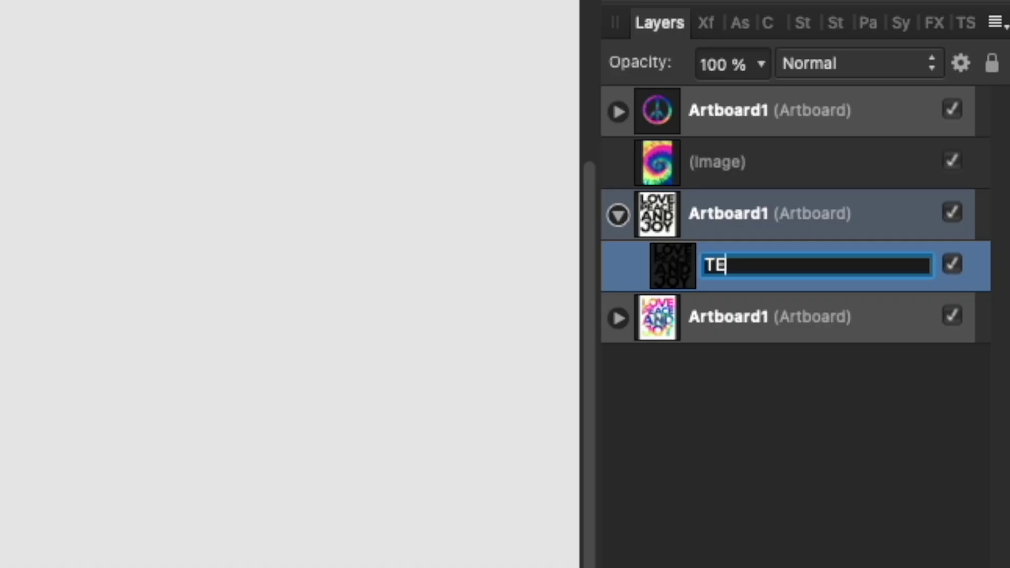
key(Return)
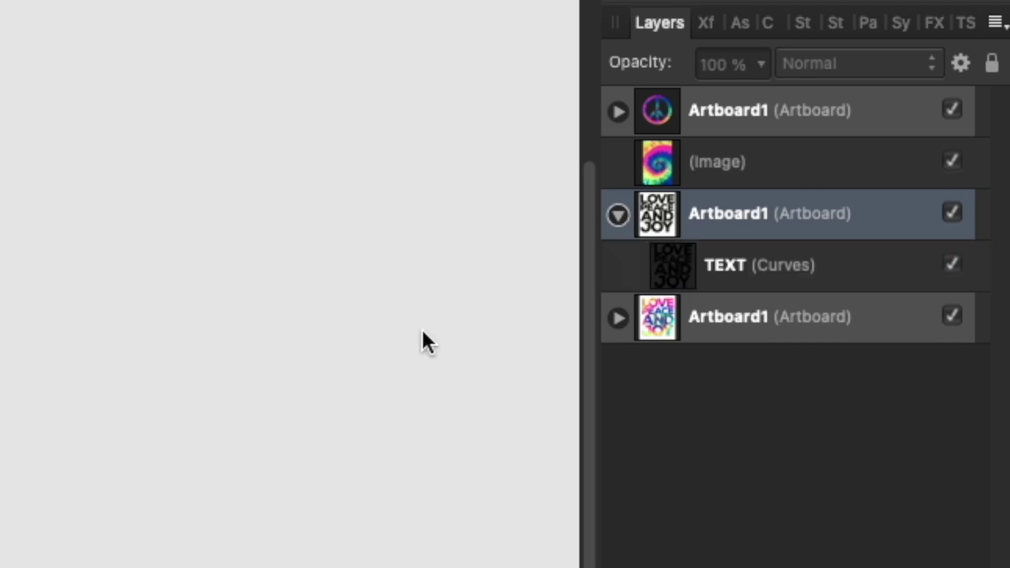
click(220, 139)
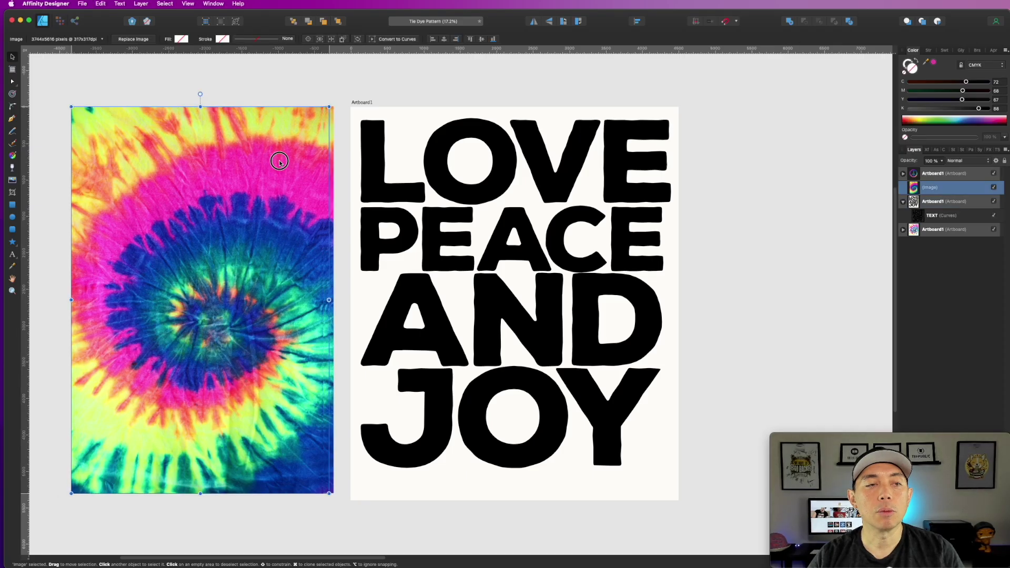
drag(280, 161, 565, 158)
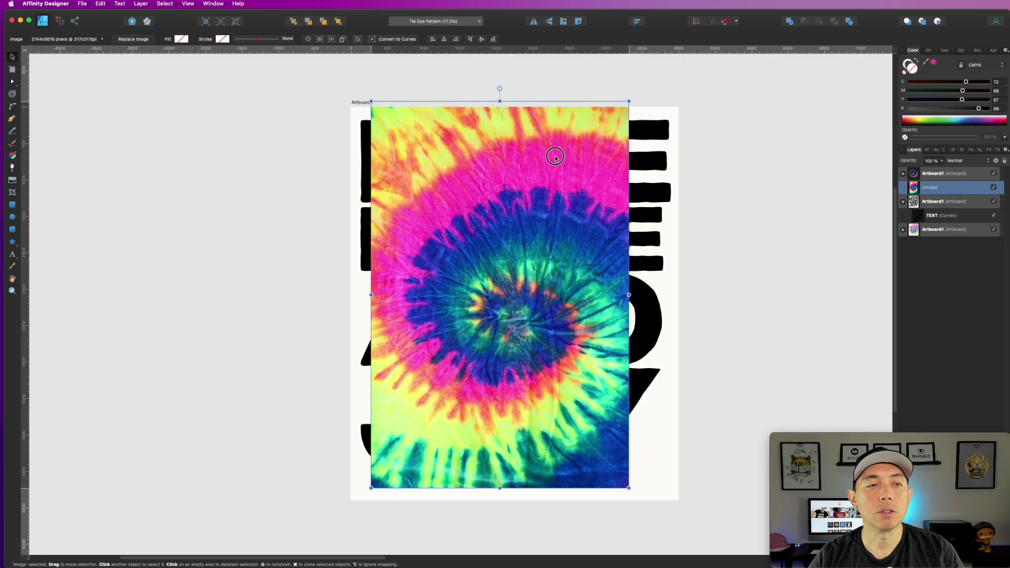
Step: Enlarge the tie-dye image over the artboard and clip it inside the TEXT curves layer
mouse_move(614, 491)
mouse_down()
mouse_move(717, 549)
mouse_move(688, 514)
mouse_up()
scroll(684, 368, down, 1)
scroll(663, 288, up, 2)
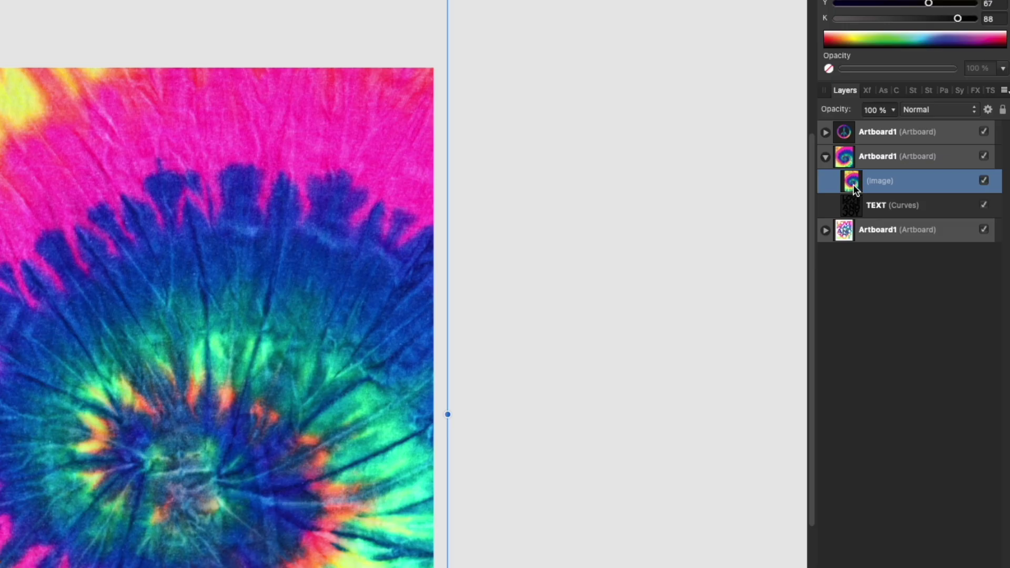
mouse_move(853, 184)
mouse_down()
mouse_move(934, 231)
mouse_move(911, 208)
mouse_up()
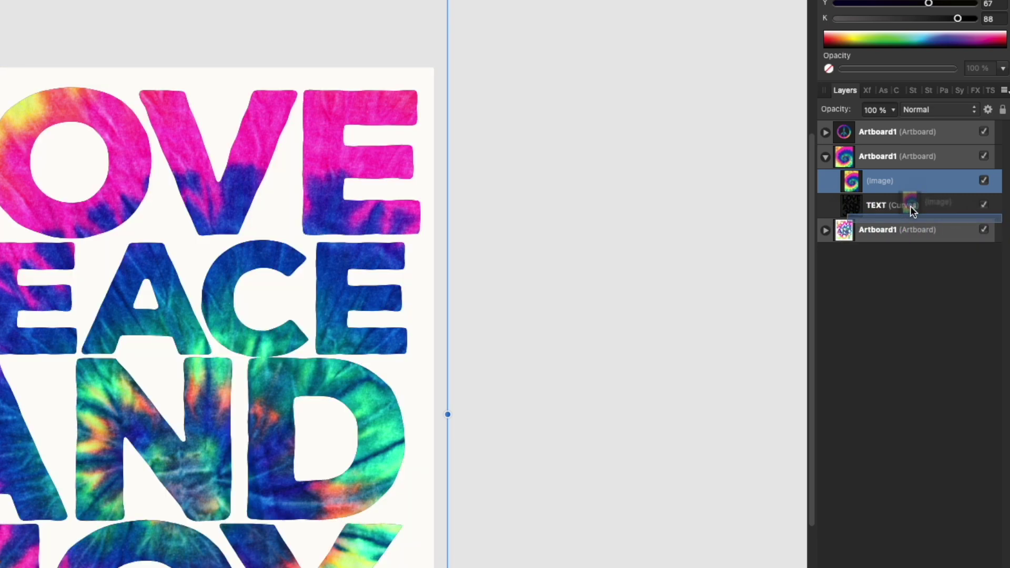
drag(911, 207, 910, 207)
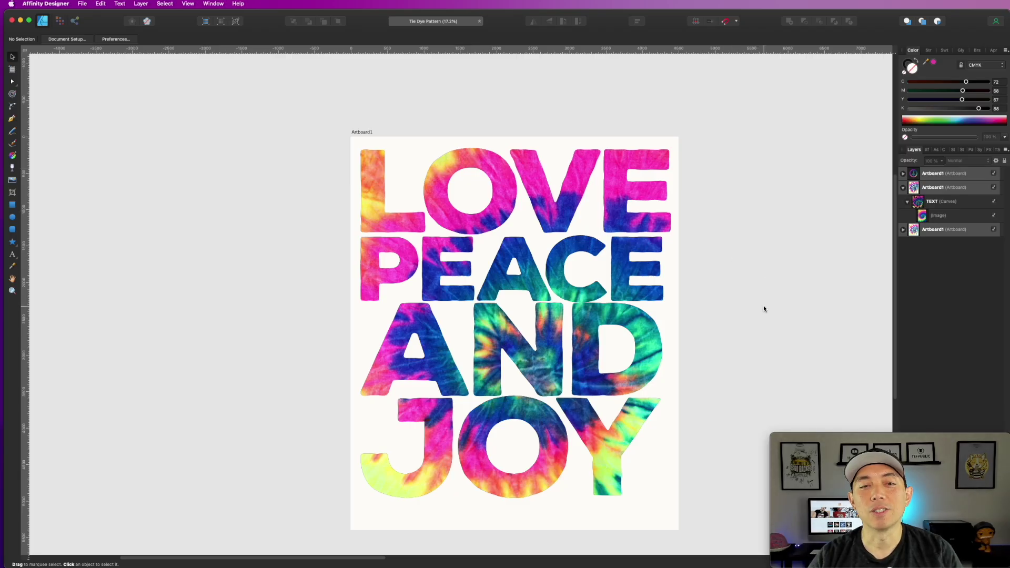
scroll(763, 305, down, 2)
click(360, 103)
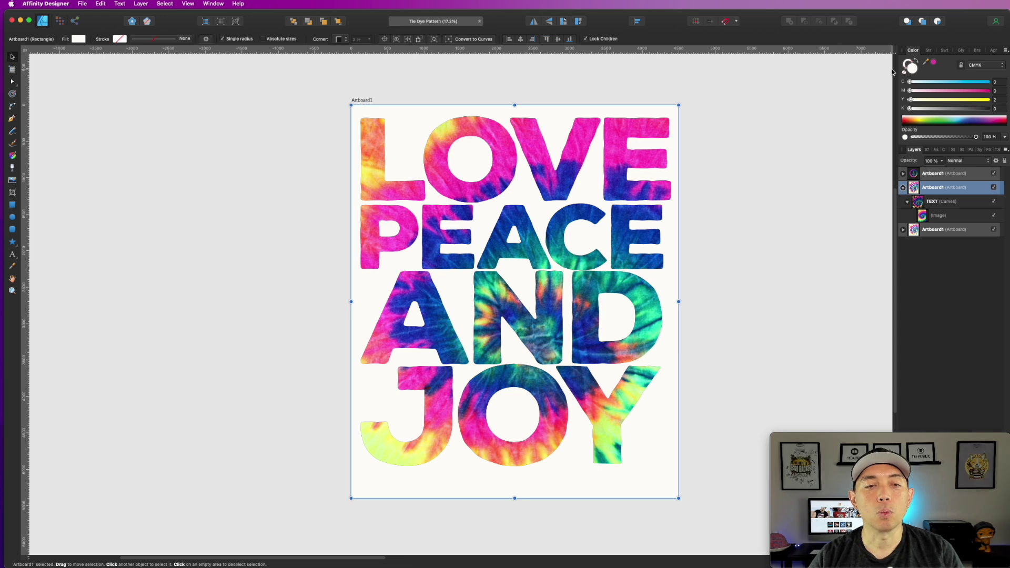
Step: Set the artboard background to black with C, M, Y and K at 100
click(988, 82)
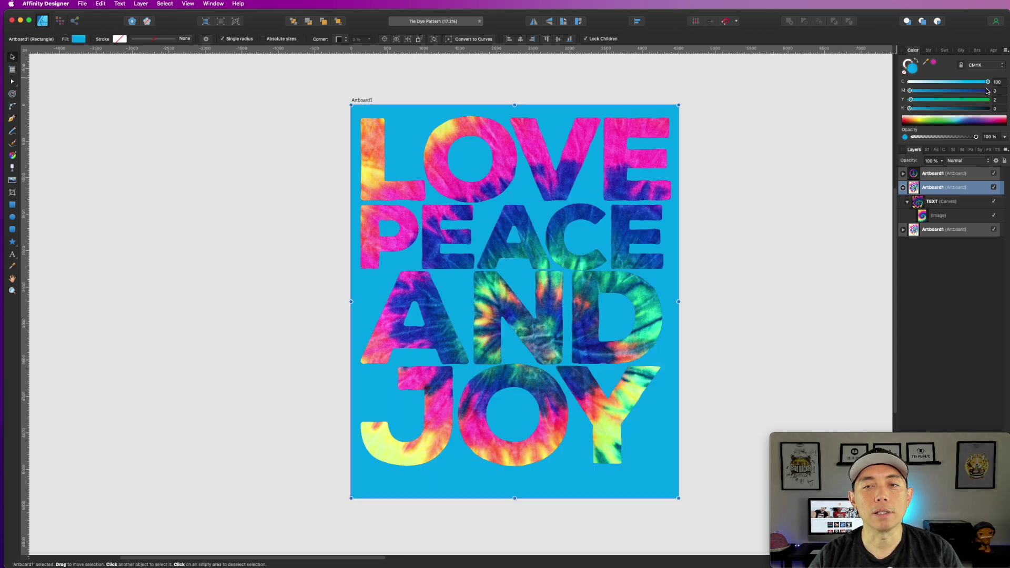
click(988, 100)
click(989, 109)
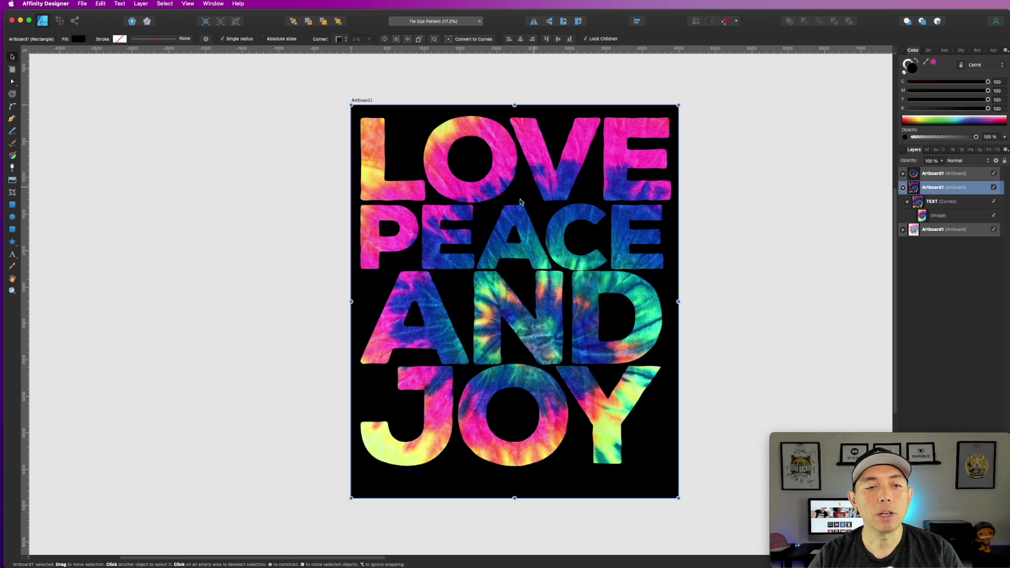
click(945, 219)
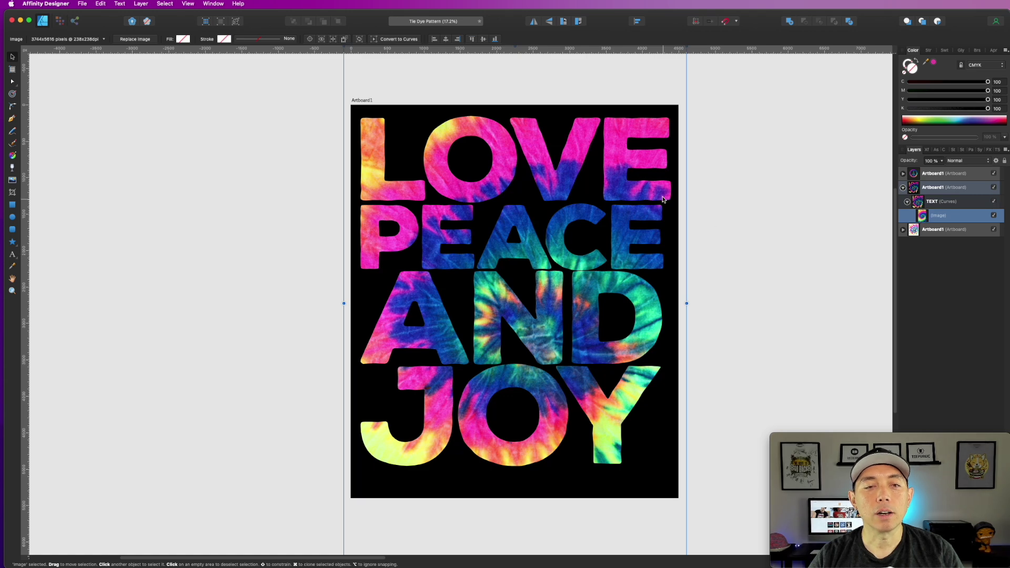
Step: Move and resize the clipped tie-dye image for a yellow-pink top fading into blue-green lines
drag(642, 188, 634, 255)
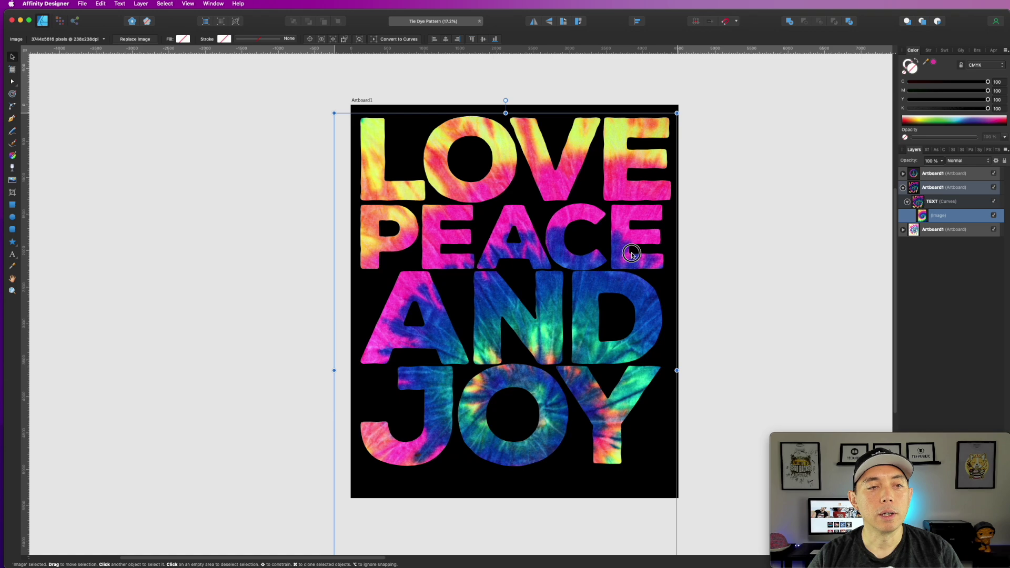
drag(633, 255, 632, 230)
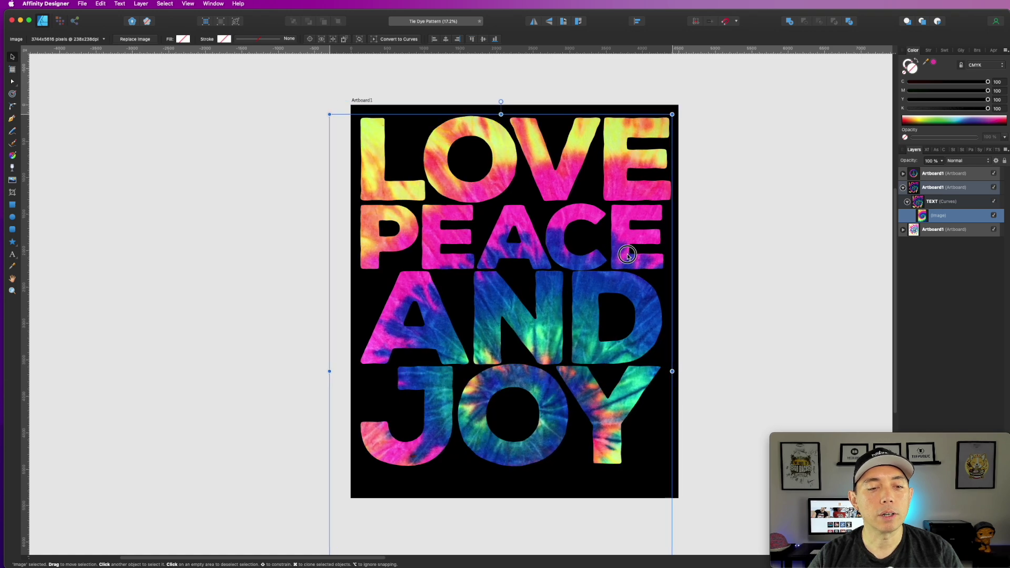
drag(632, 230, 637, 215)
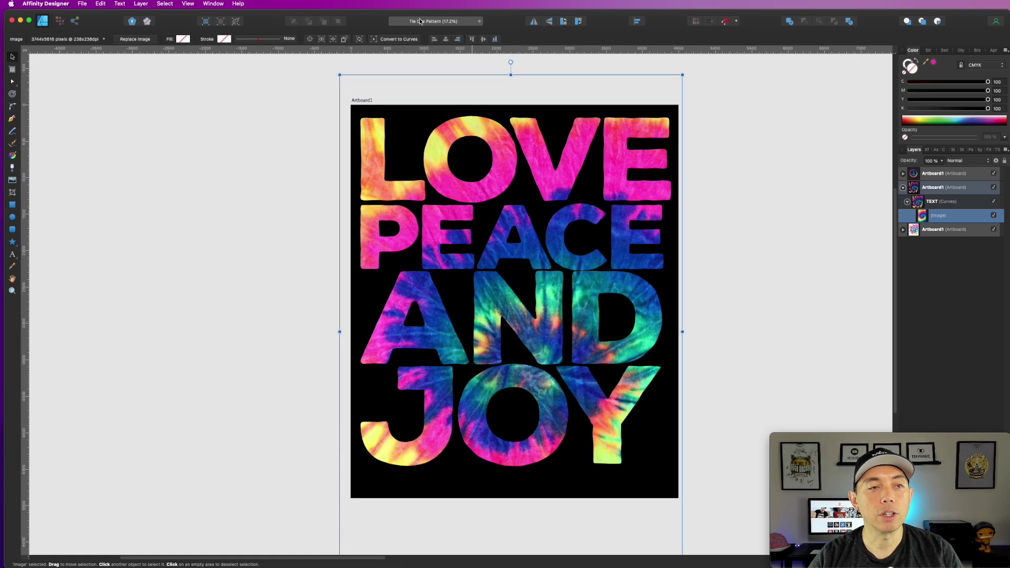
drag(340, 74, 311, 97)
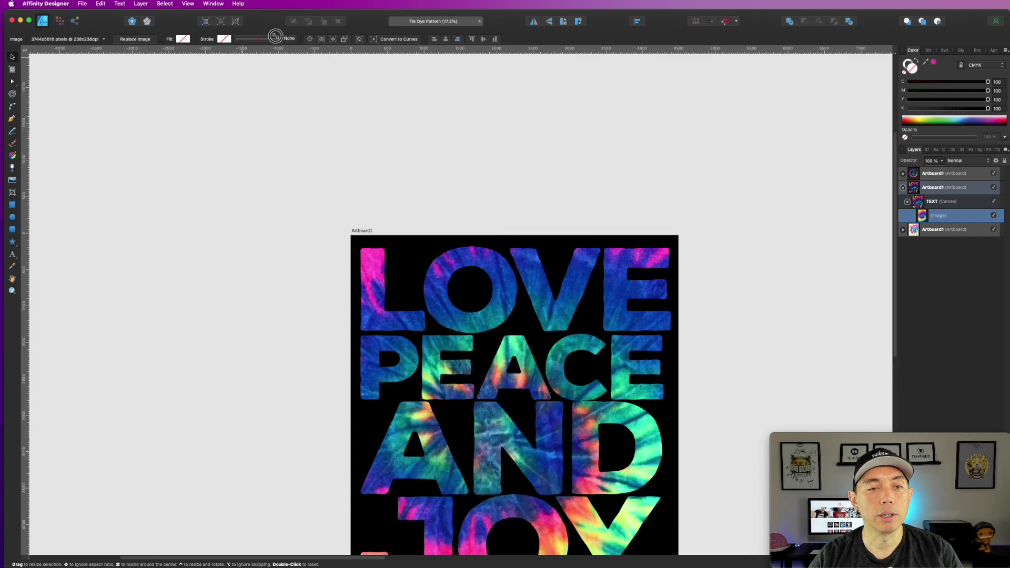
scroll(595, 241, down, 1)
mouse_move(552, 192)
mouse_down()
mouse_move(610, 268)
mouse_move(634, 368)
mouse_up()
drag(293, 83, 401, 159)
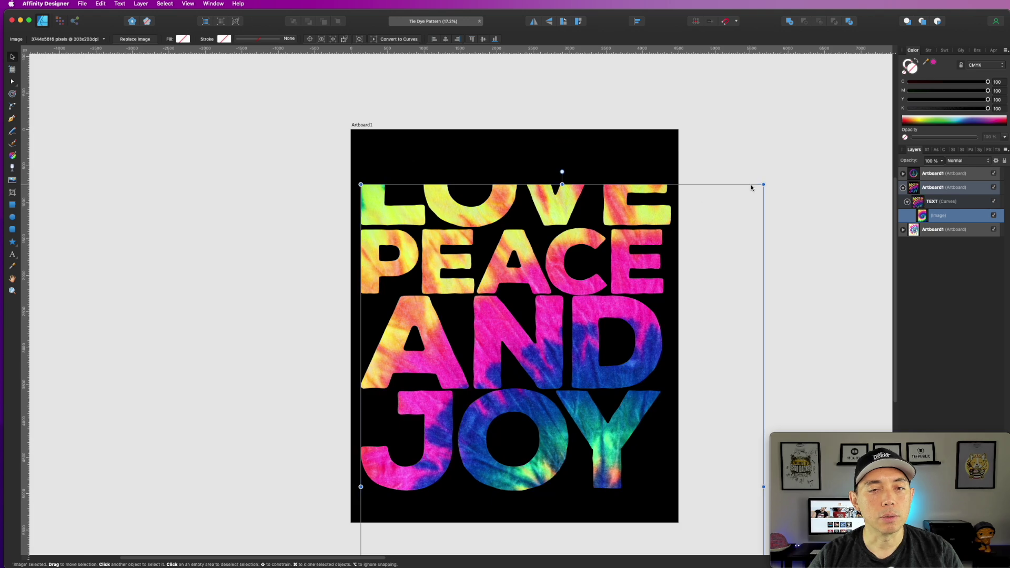
mouse_move(763, 185)
mouse_down()
mouse_move(620, 343)
mouse_move(610, 164)
mouse_up()
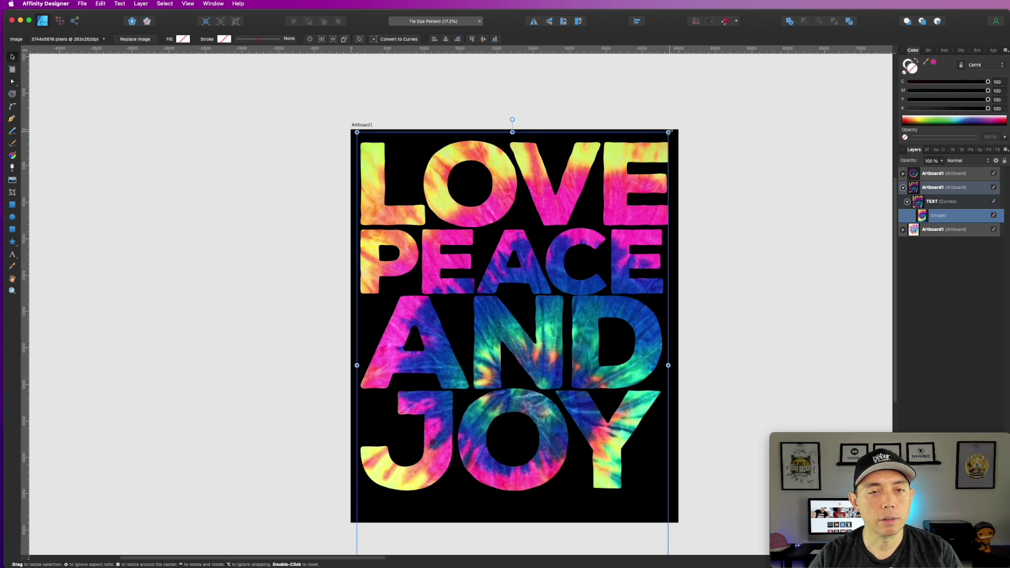
drag(671, 132, 674, 128)
click(734, 131)
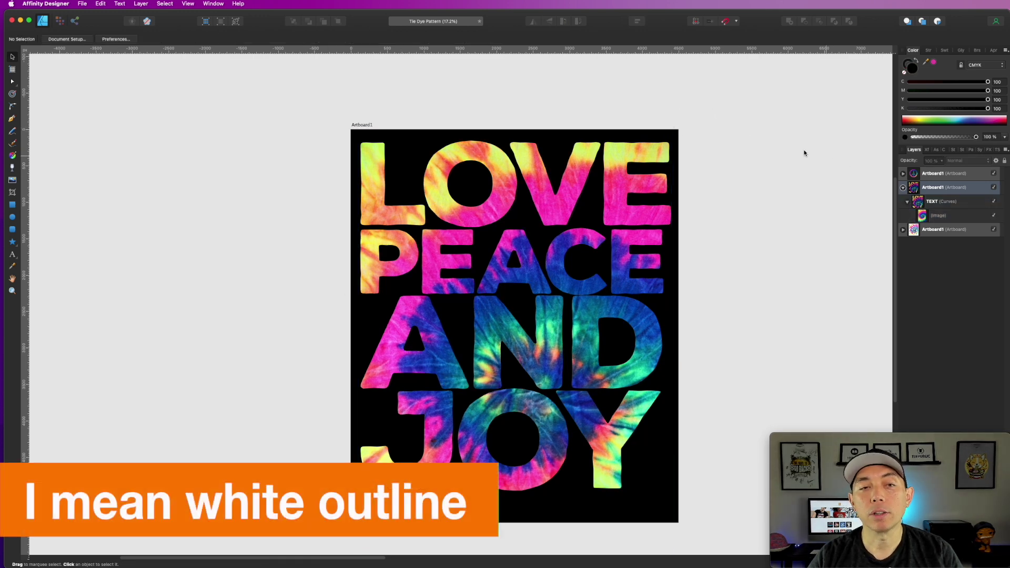
Step: Give the TEXT letters an 8 pt white stroke aligned outside
click(944, 204)
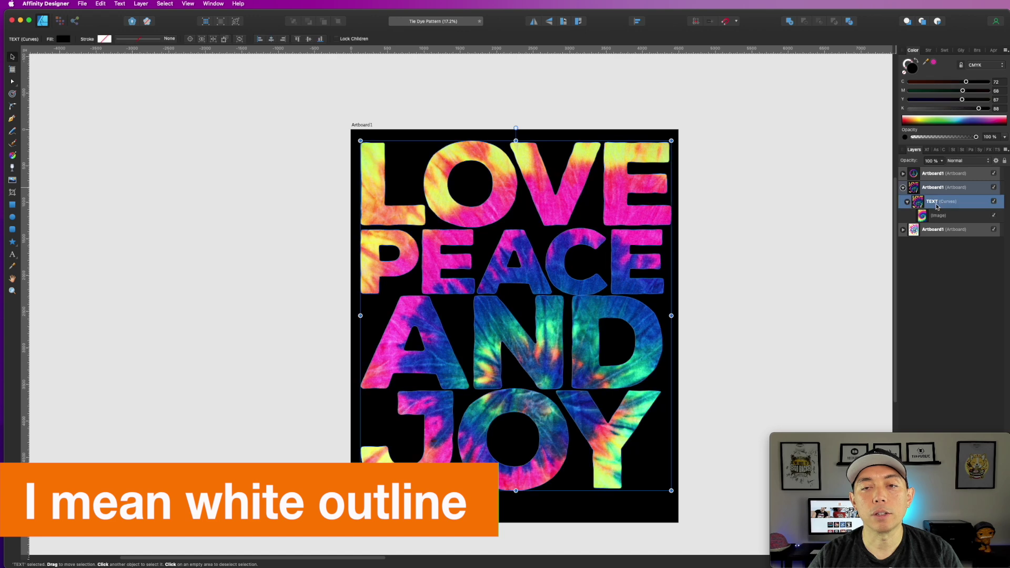
click(911, 111)
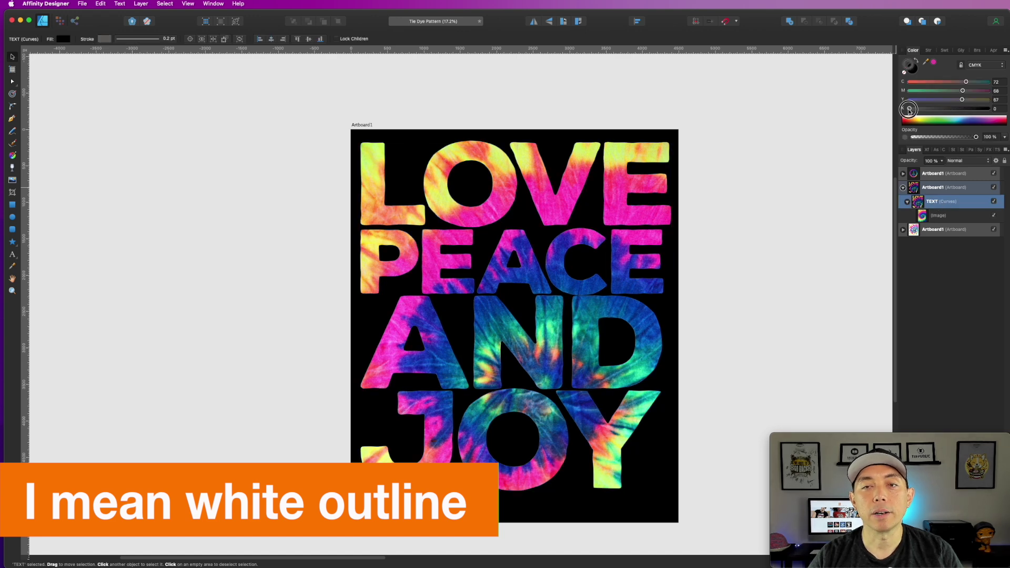
click(909, 82)
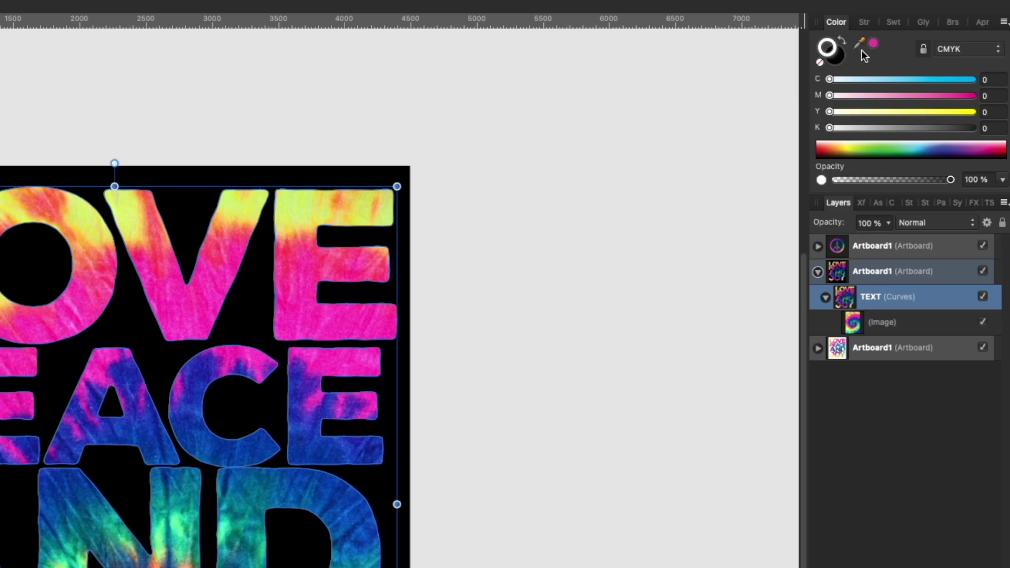
click(865, 24)
drag(853, 65, 886, 64)
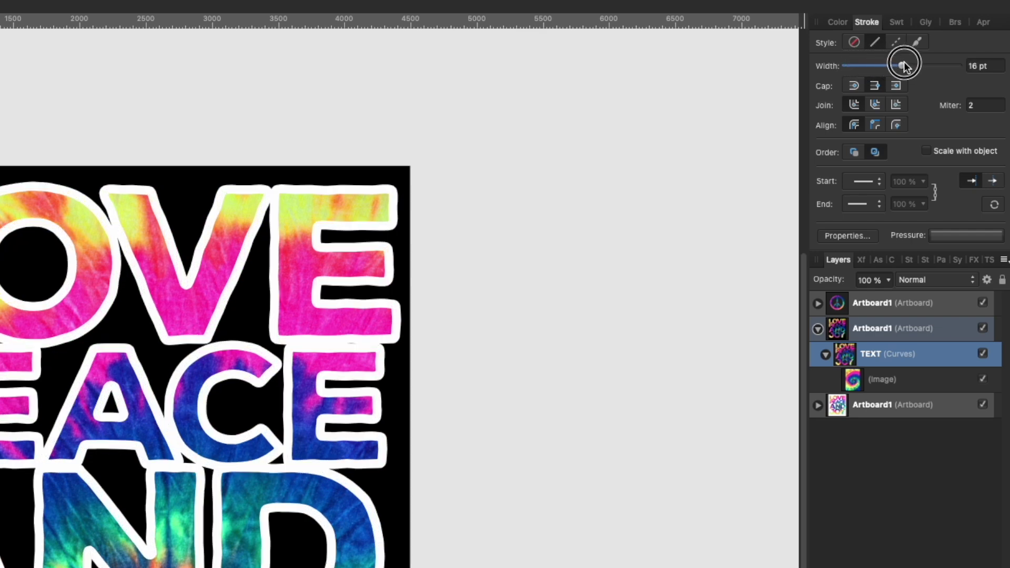
drag(886, 64, 889, 64)
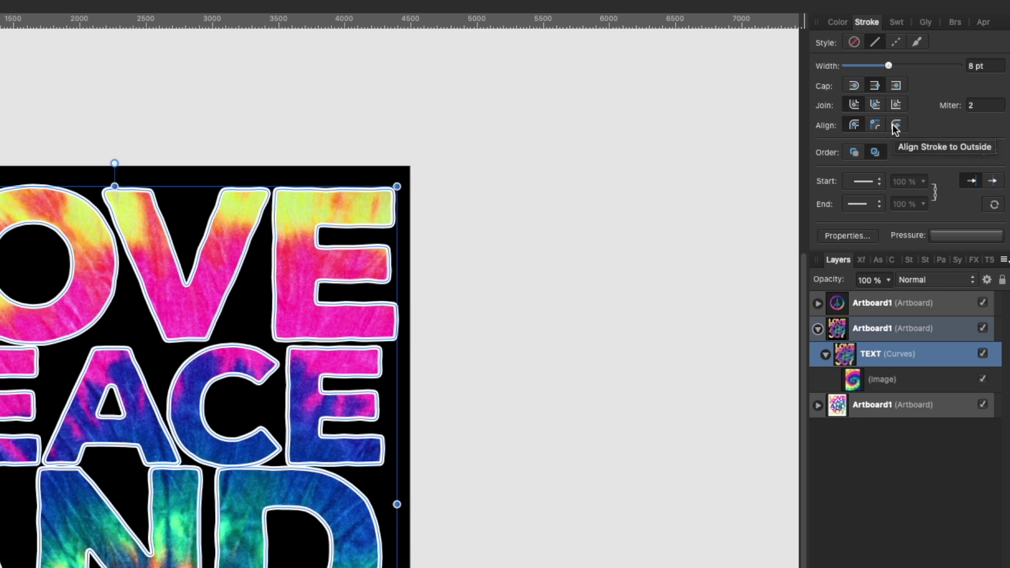
click(895, 126)
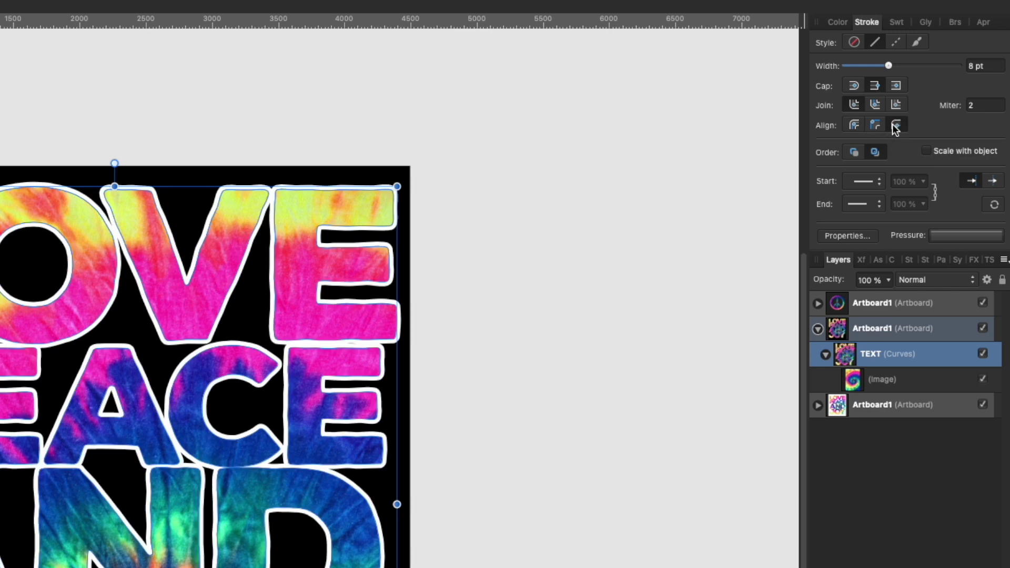
Step: Move the lettering artboard to the right
click(579, 168)
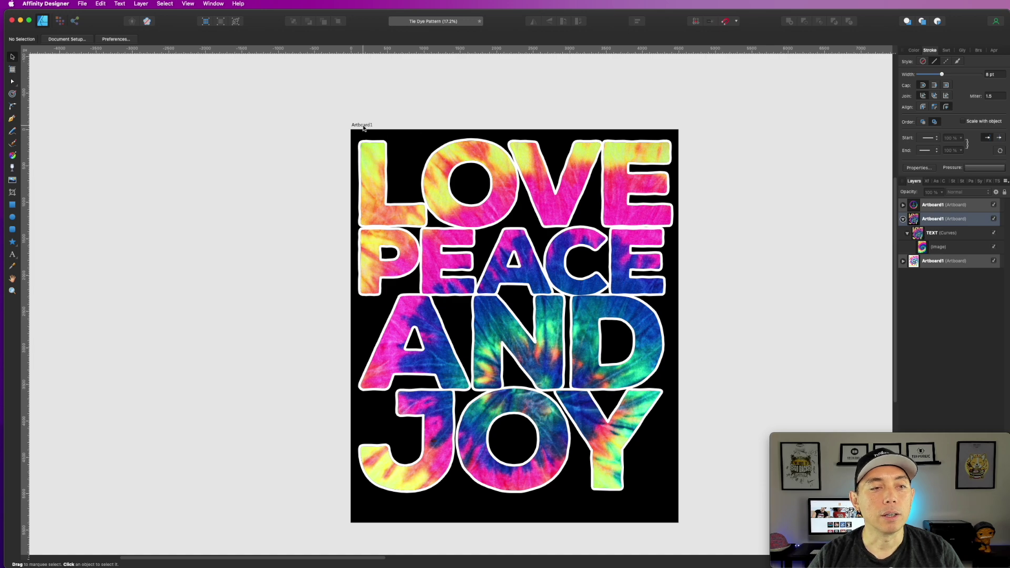
drag(363, 126, 406, 125)
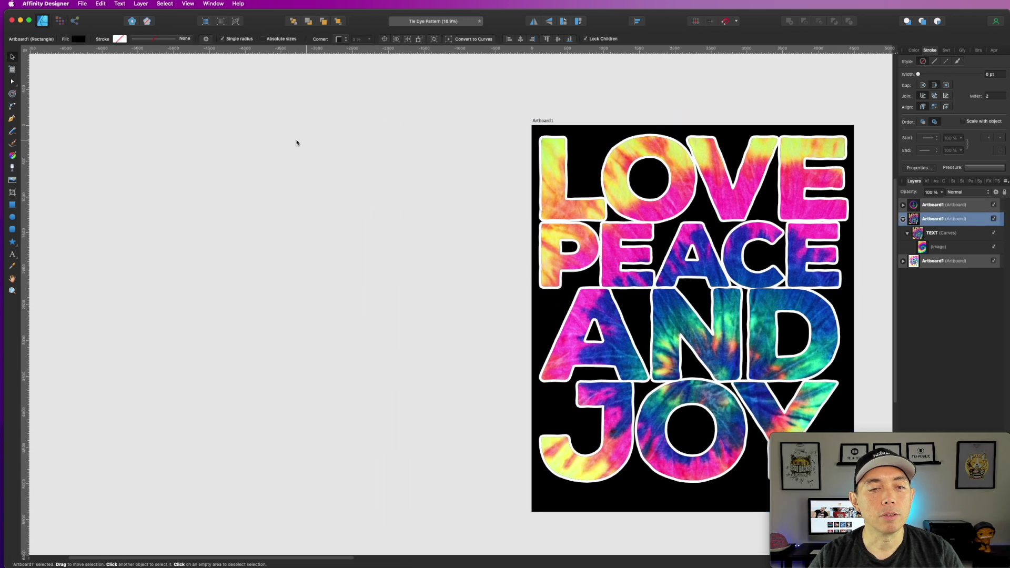
scroll(412, 109, left, 5)
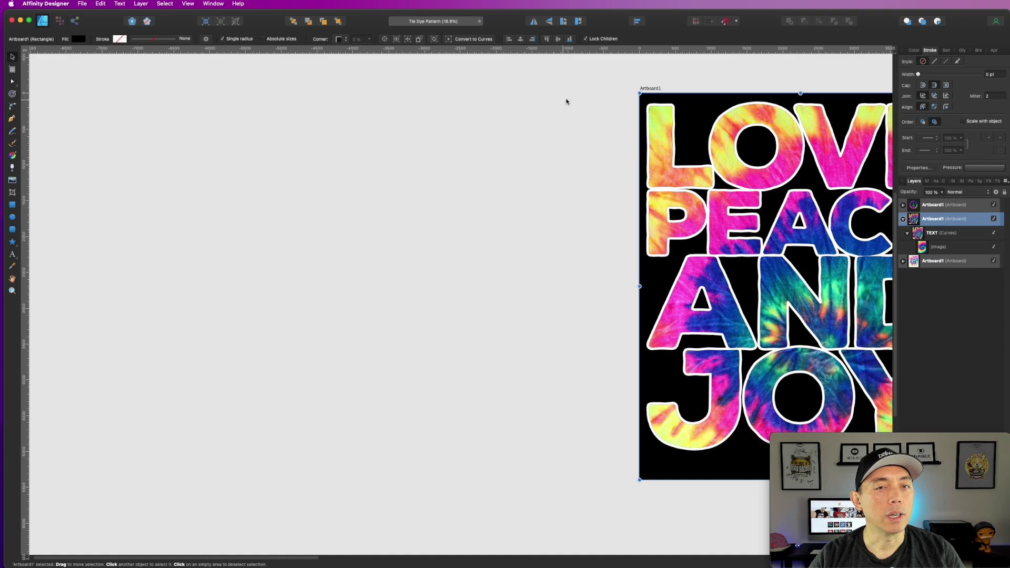
Step: Duplicate the lettering artboard to the left and delete its lettering
drag(648, 90, 253, 82)
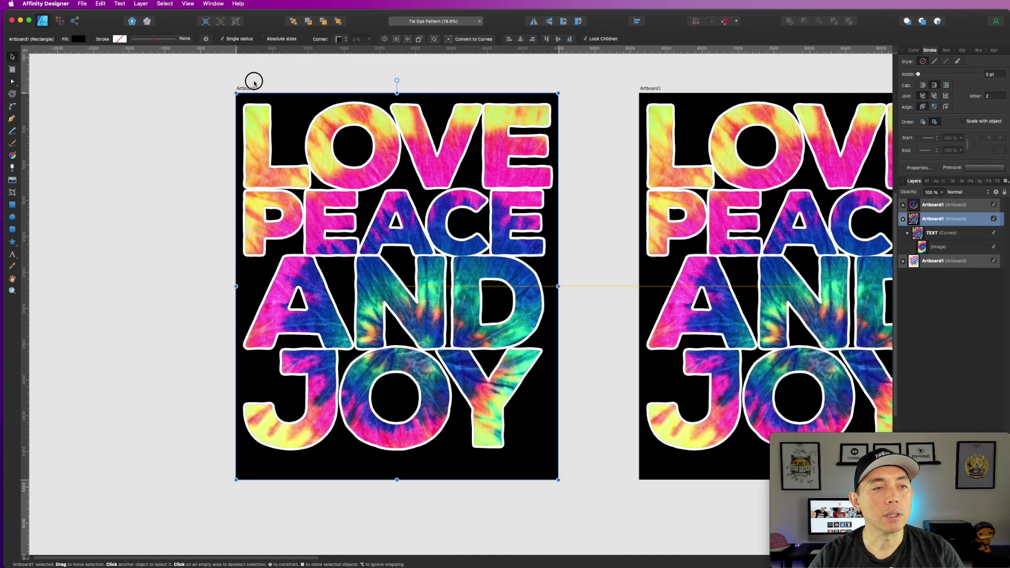
drag(194, 106, 581, 473)
key(Delete)
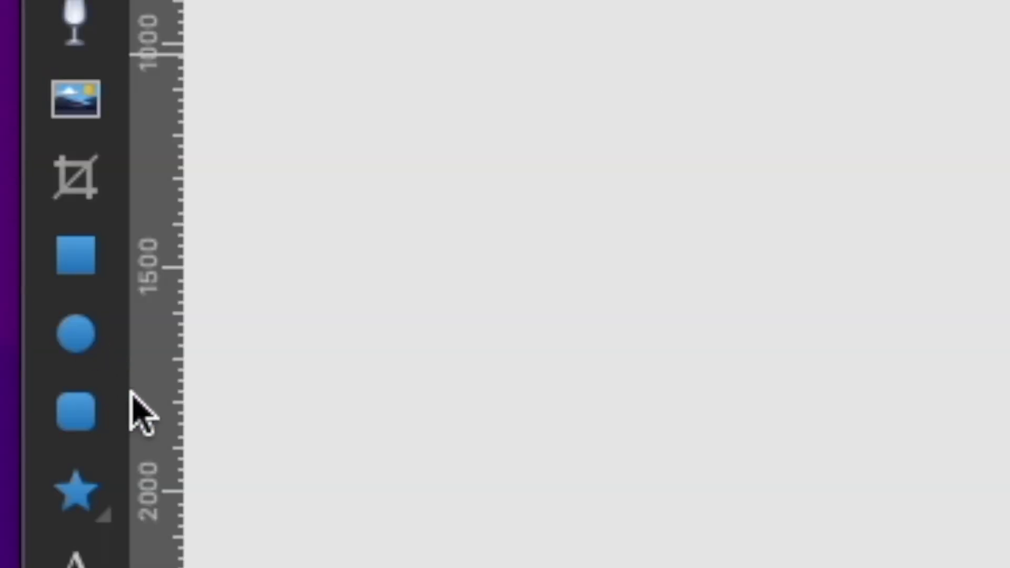
Step: Draw a large circle with a 100 pt centre-aligned white stroke on the copy
click(12, 216)
drag(281, 133, 372, 277)
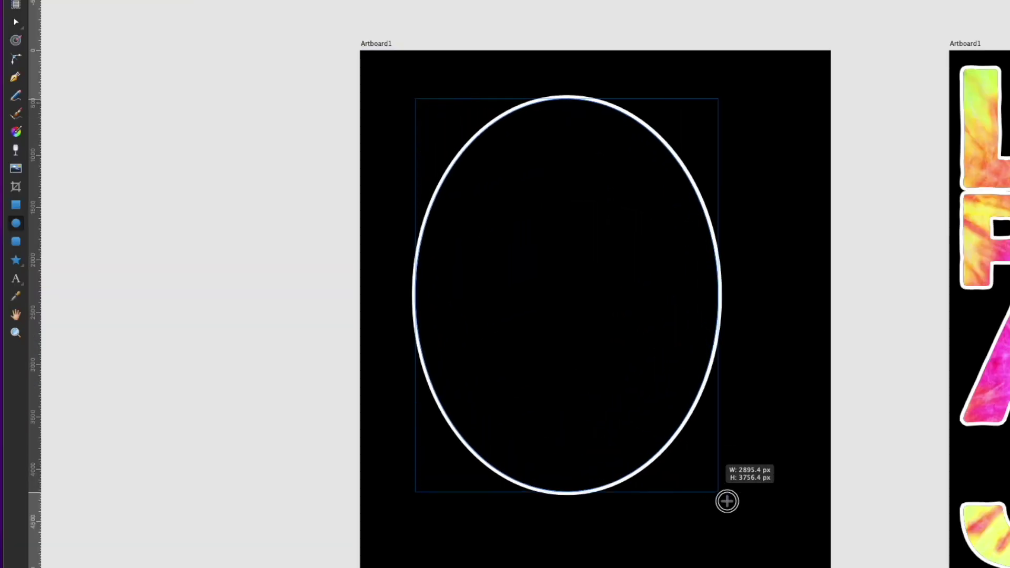
mouse_move(550, 315)
mouse_down()
mouse_move(759, 515)
mouse_move(738, 501)
mouse_up()
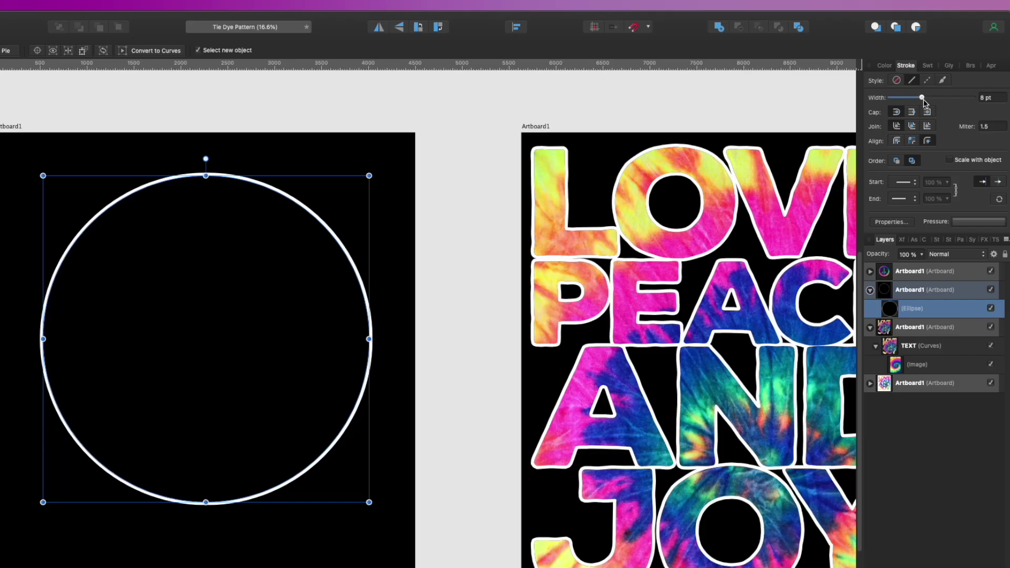
drag(925, 101, 1006, 88)
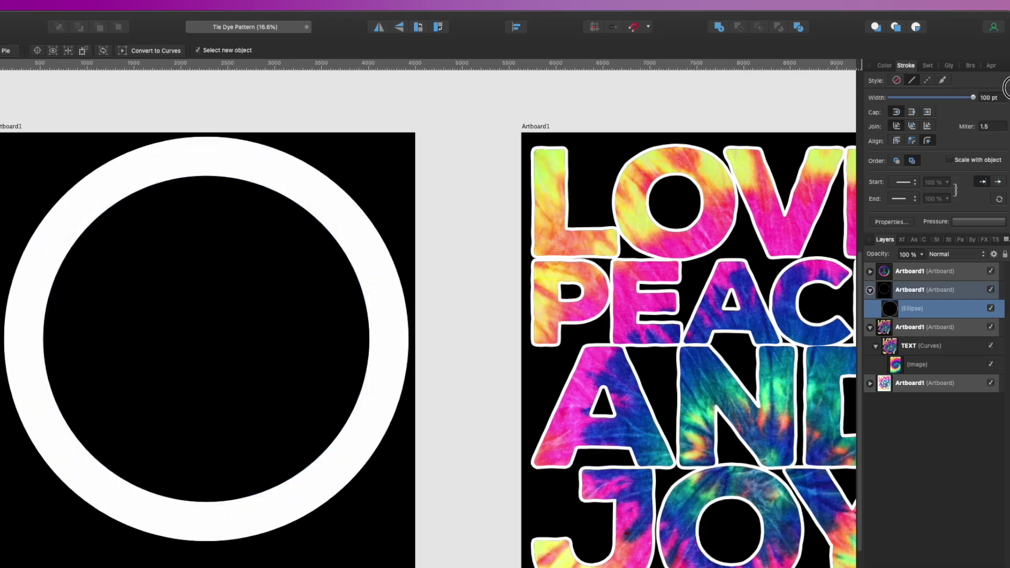
click(896, 141)
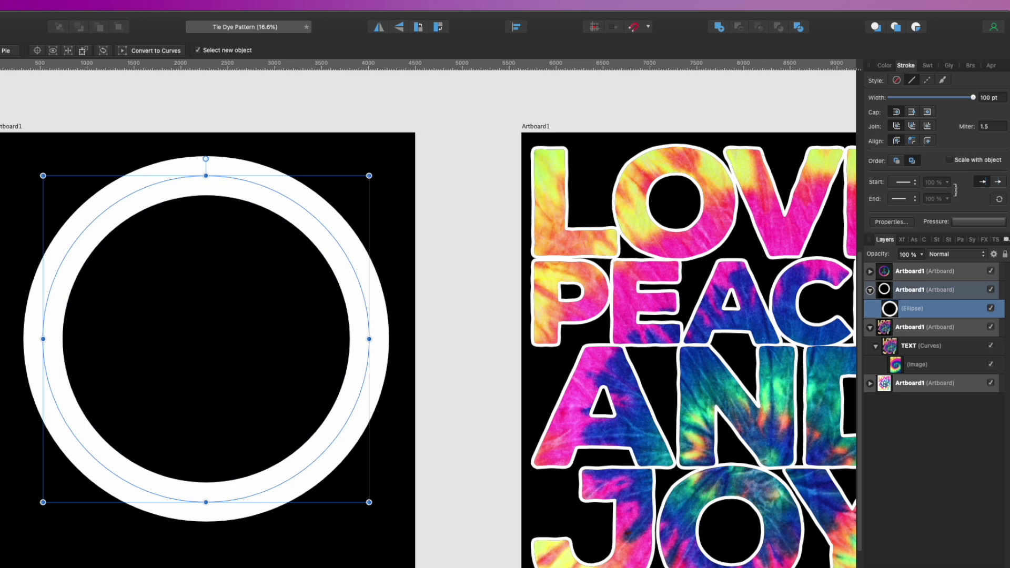
drag(322, 220, 318, 251)
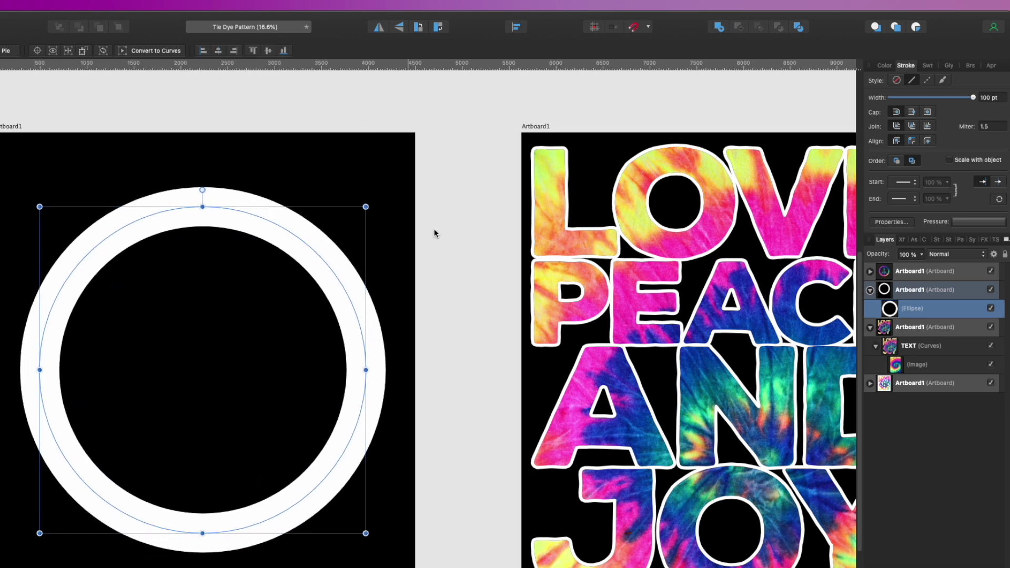
click(488, 220)
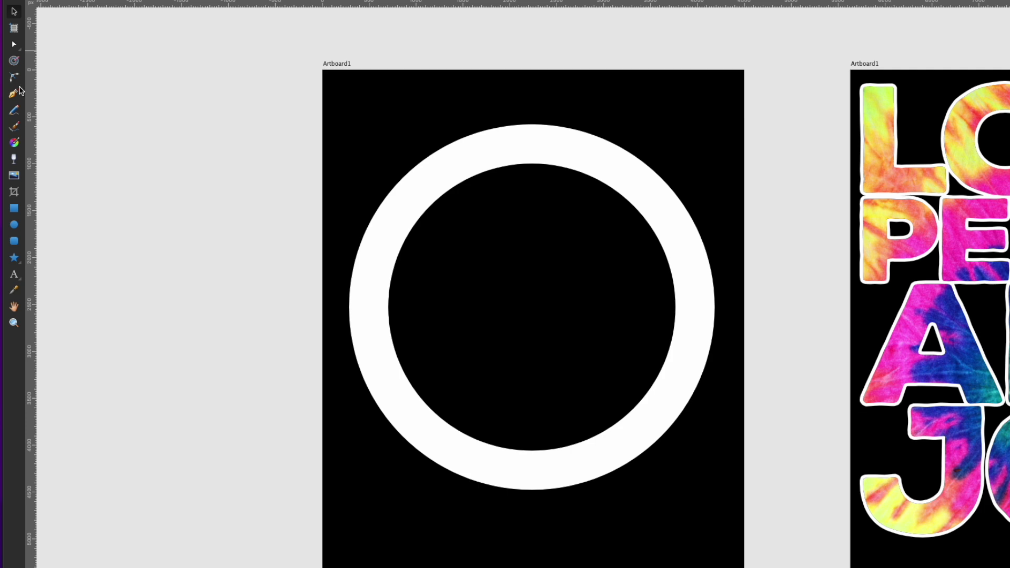
Step: Draw the vertical bar from the ring's top to its bottom
click(14, 94)
click(531, 146)
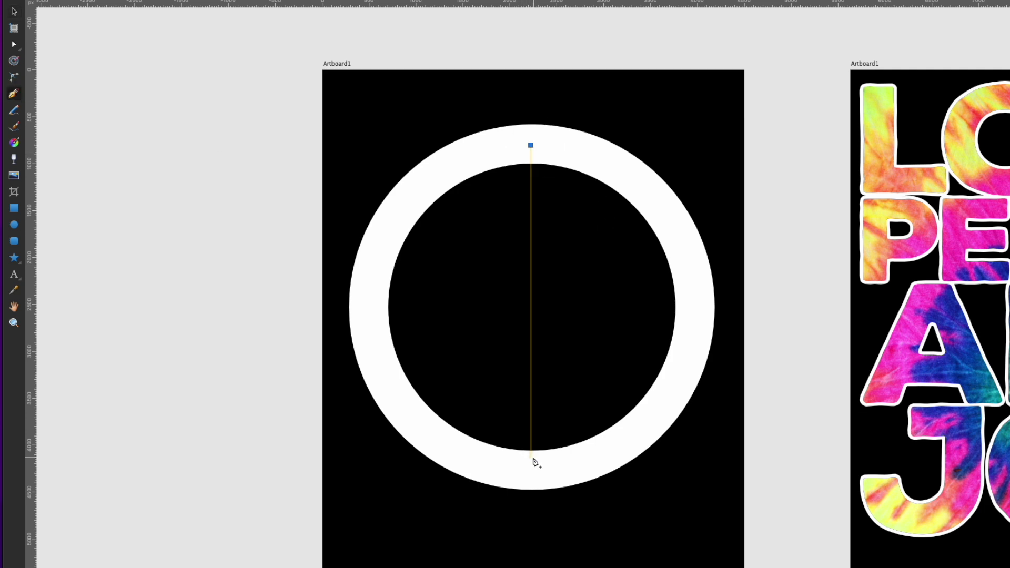
click(531, 457)
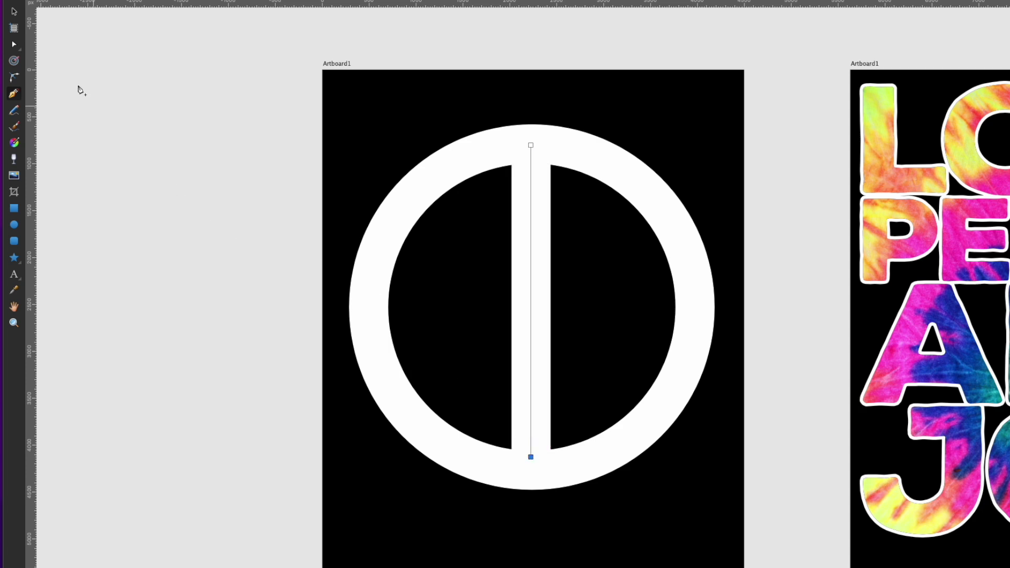
key(v)
click(66, 51)
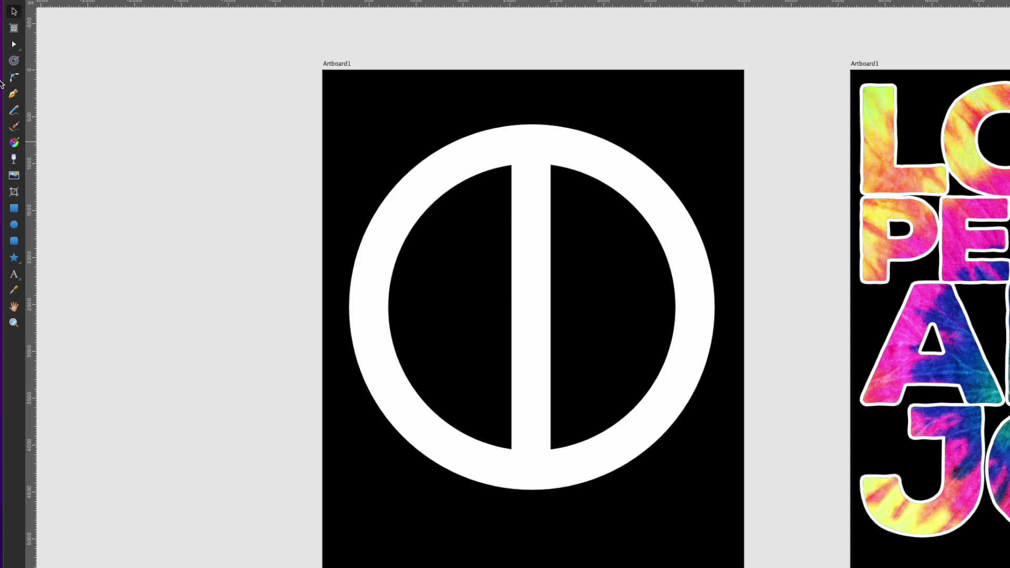
Step: Draw the left diagonal leg, duplicate and flip it for the right leg, and select all parts
click(13, 94)
click(530, 314)
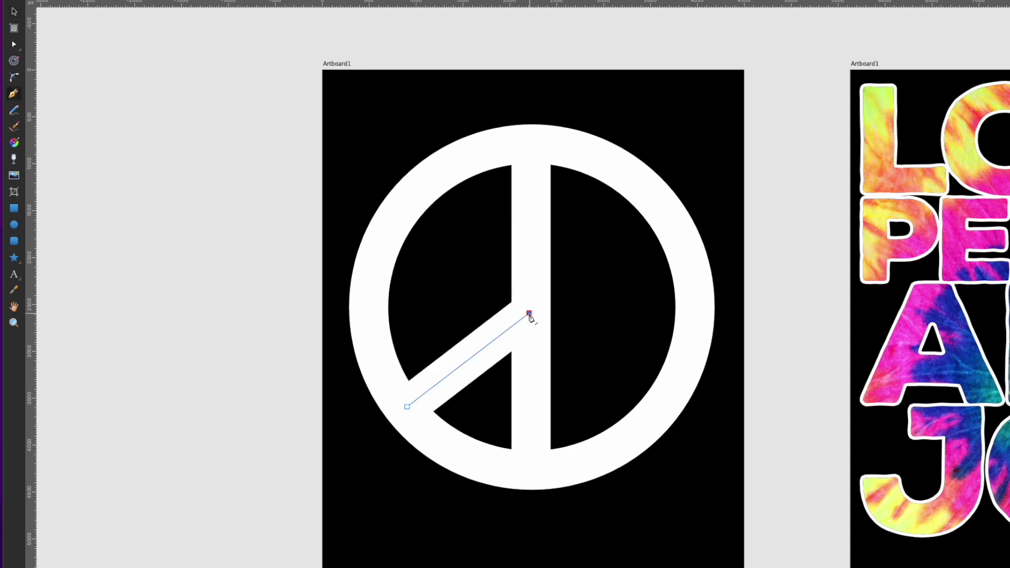
key(v)
drag(480, 352, 608, 351)
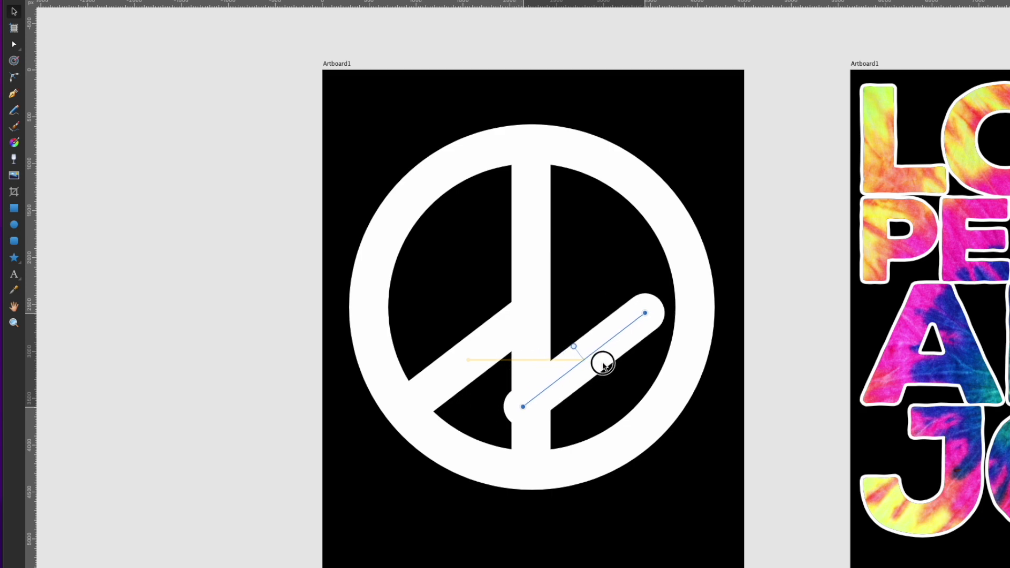
key(ctrl+shift+v)
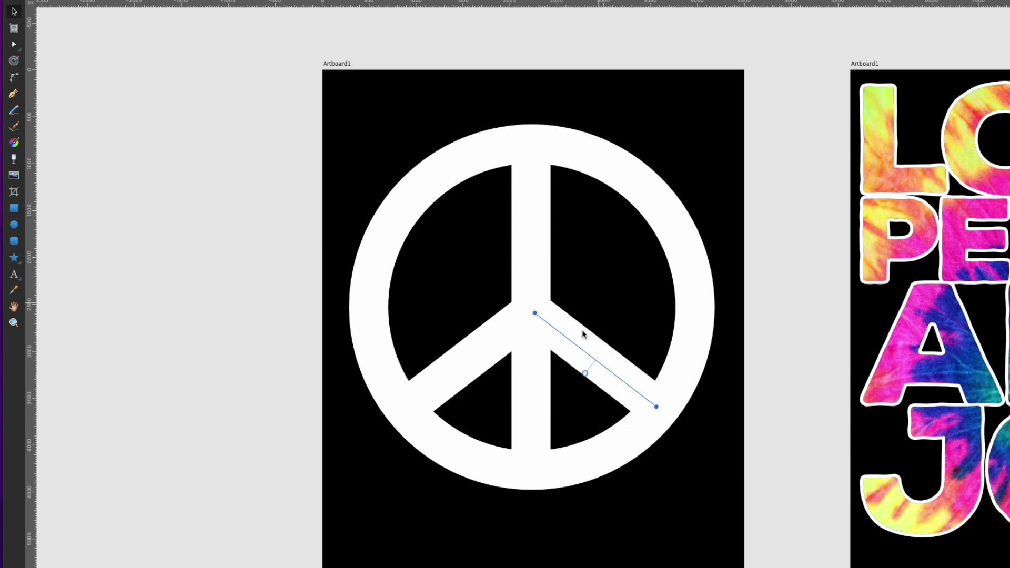
click(187, 184)
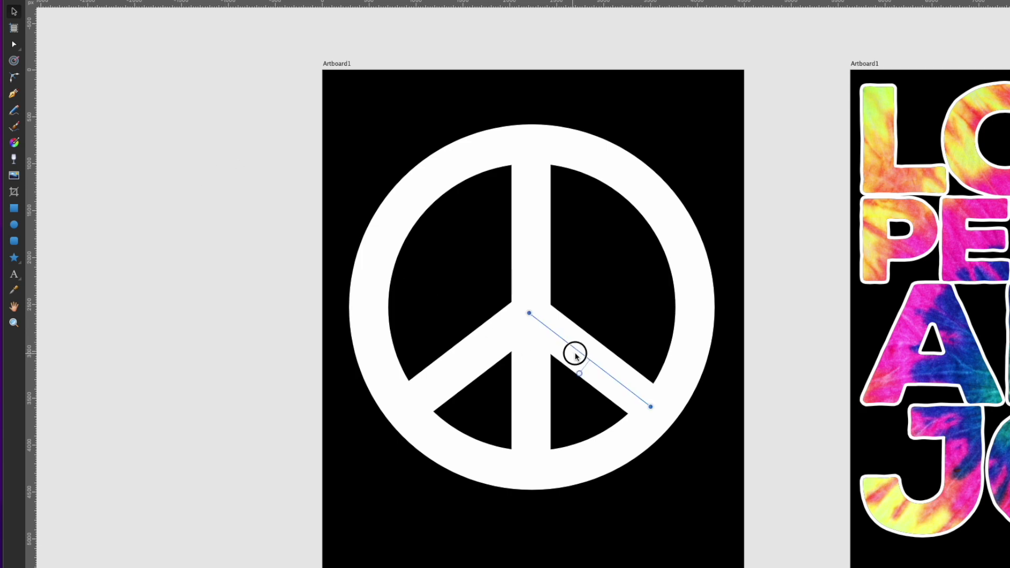
drag(575, 354, 578, 351)
click(260, 272)
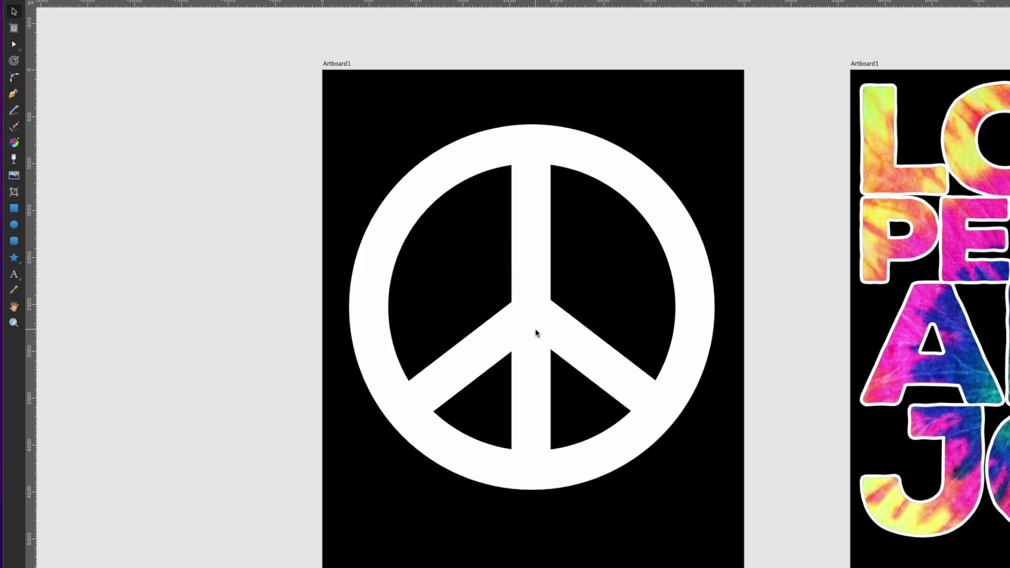
mouse_move(264, 120)
mouse_down()
mouse_move(708, 552)
mouse_move(694, 559)
mouse_up()
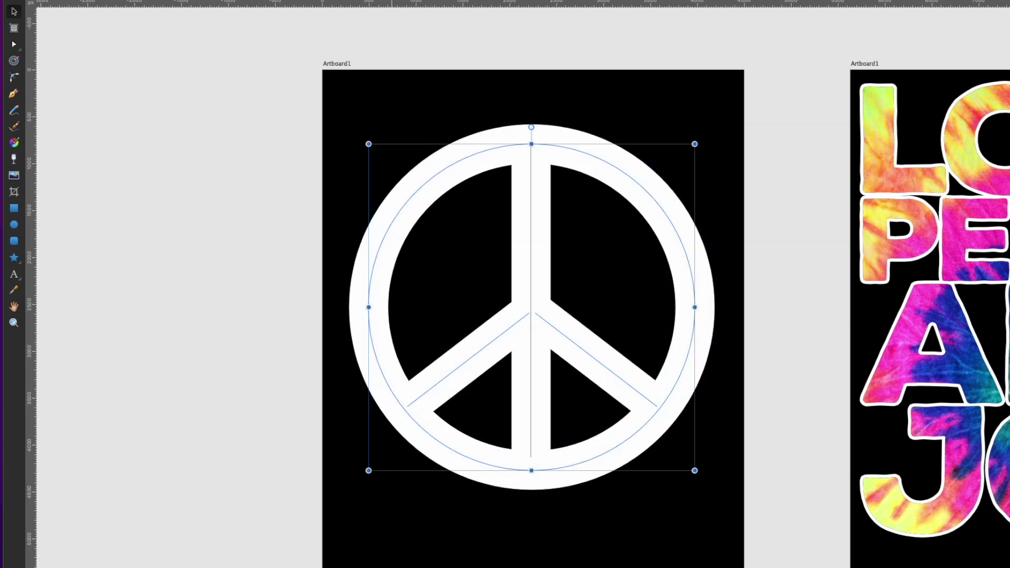
click(185, 4)
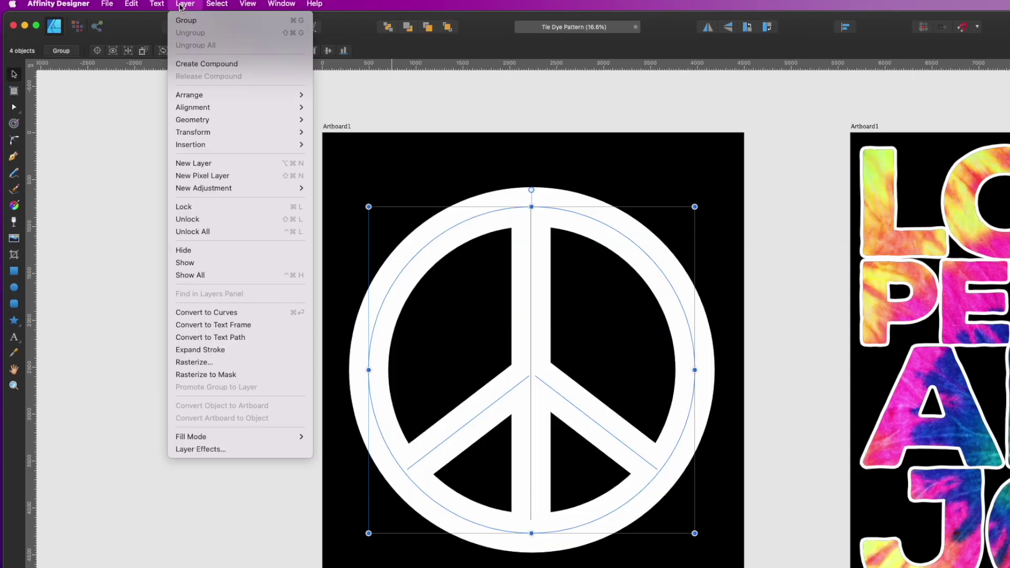
Step: Expand the peace sign strokes and clip the tie-dye image inside its curves
click(192, 350)
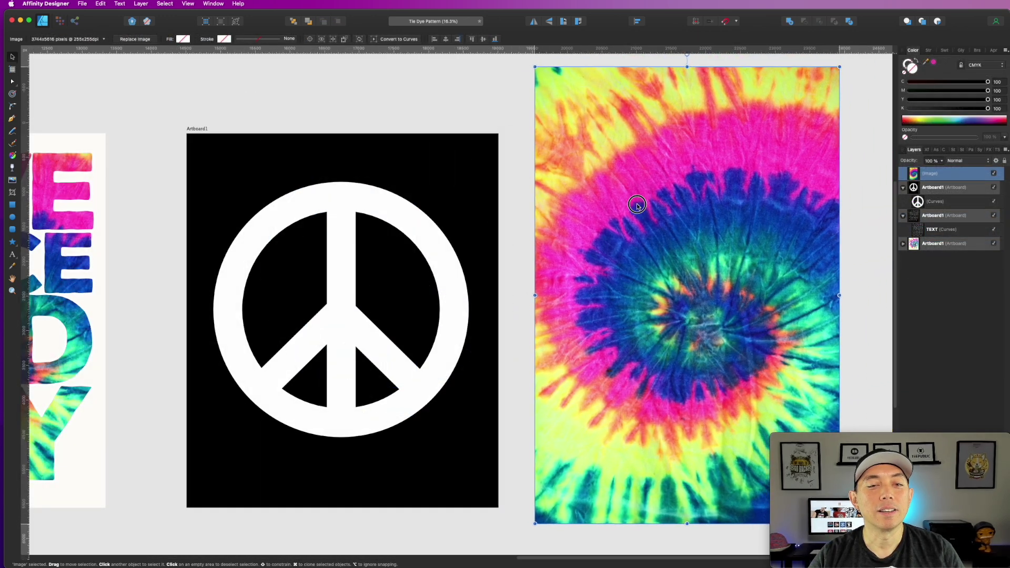
mouse_move(629, 200)
mouse_down()
mouse_move(669, 187)
mouse_move(332, 186)
mouse_up()
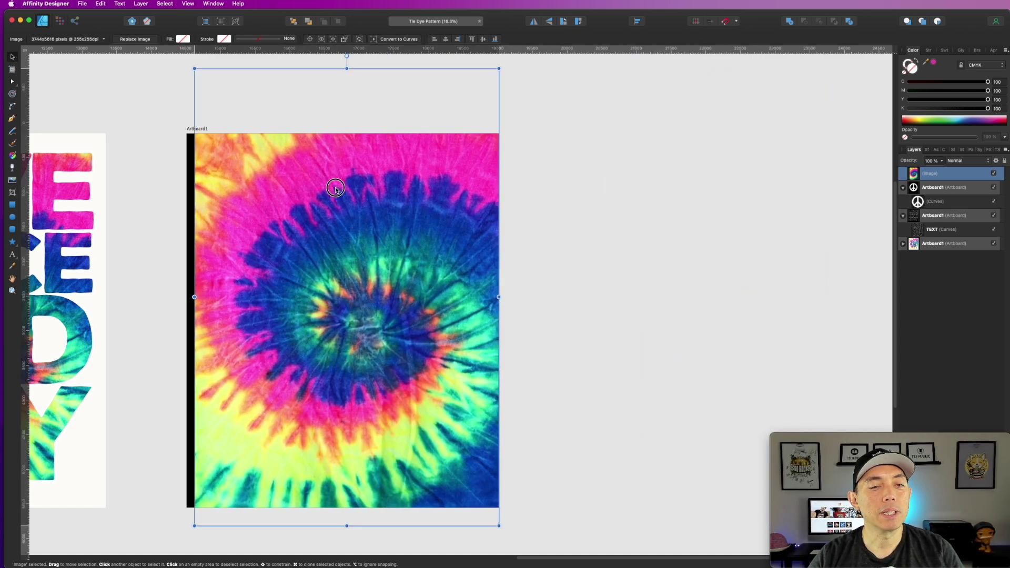
drag(332, 187, 326, 189)
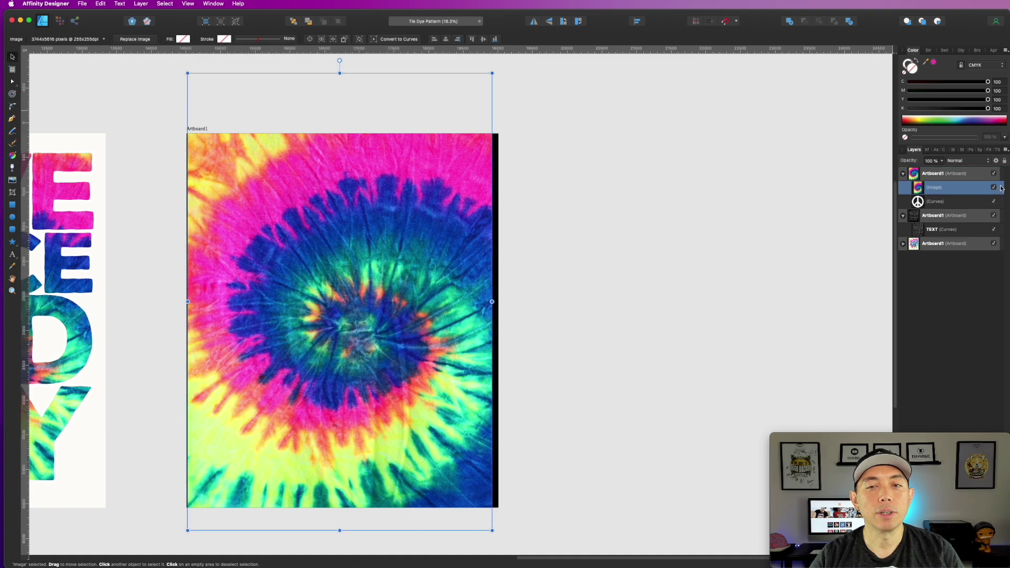
double_click(930, 191)
drag(919, 188, 960, 205)
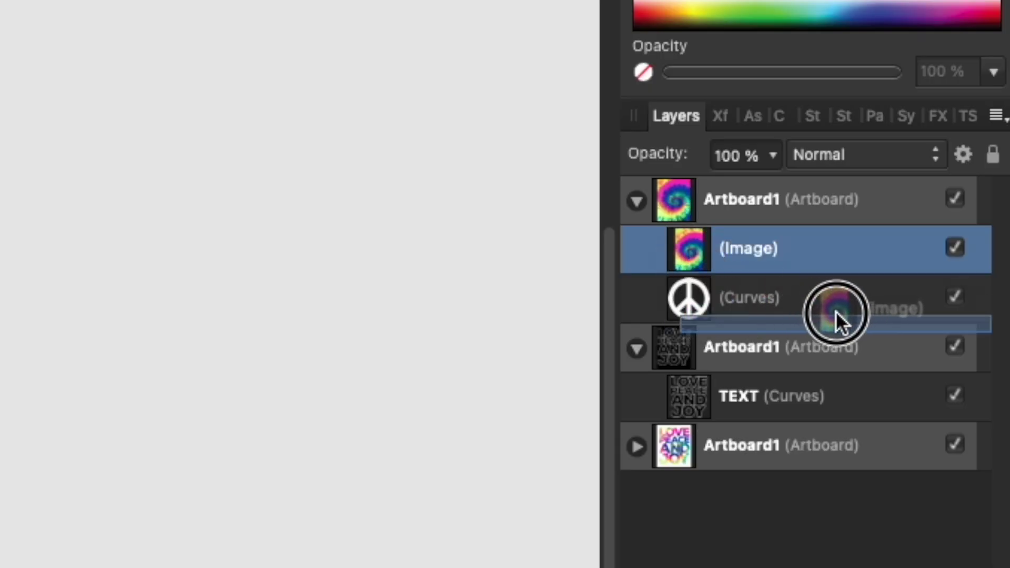
drag(836, 311, 835, 311)
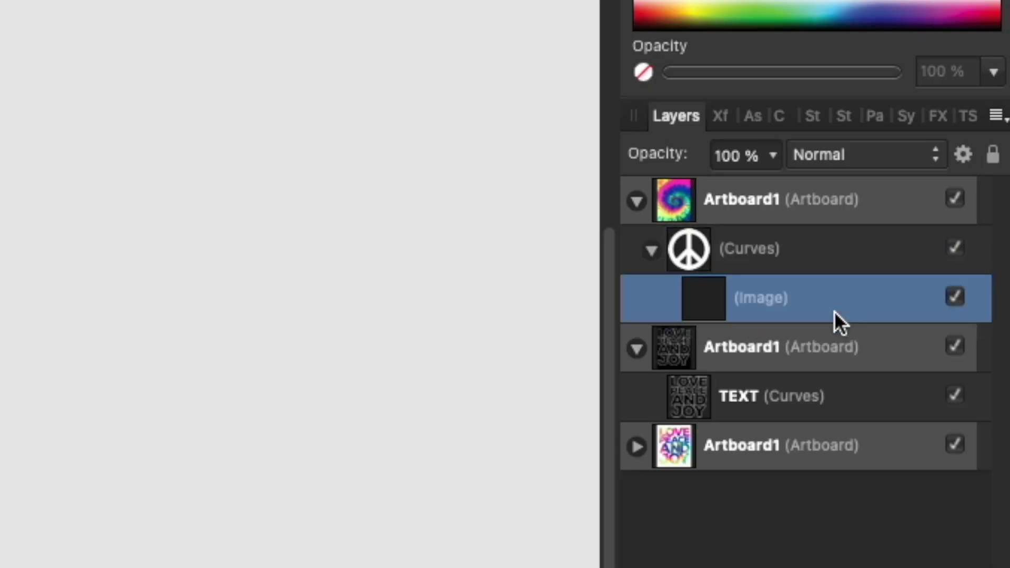
Step: Resize and reposition the tie-dye pattern within the peace sign
drag(480, 70, 438, 129)
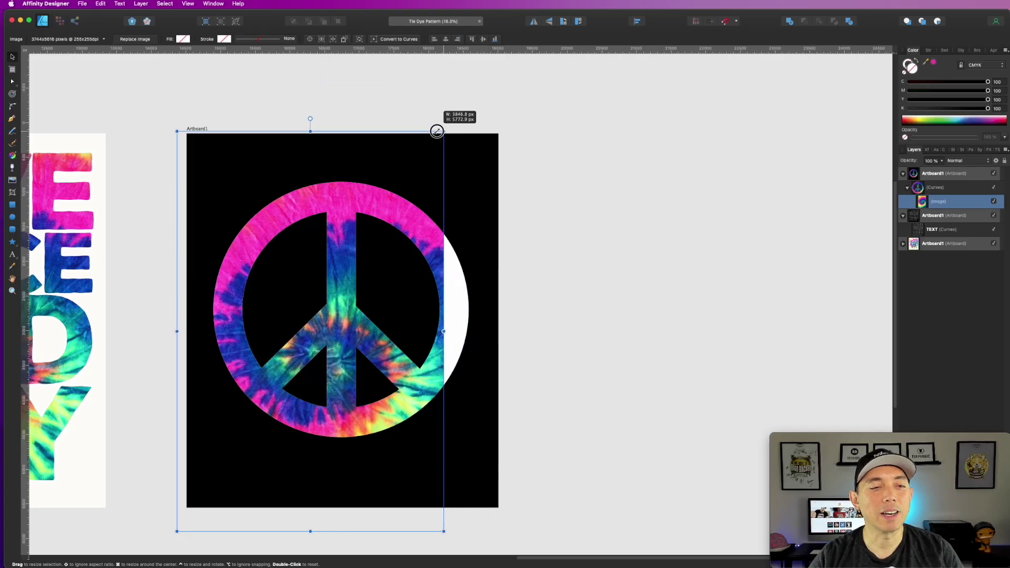
drag(401, 216, 428, 195)
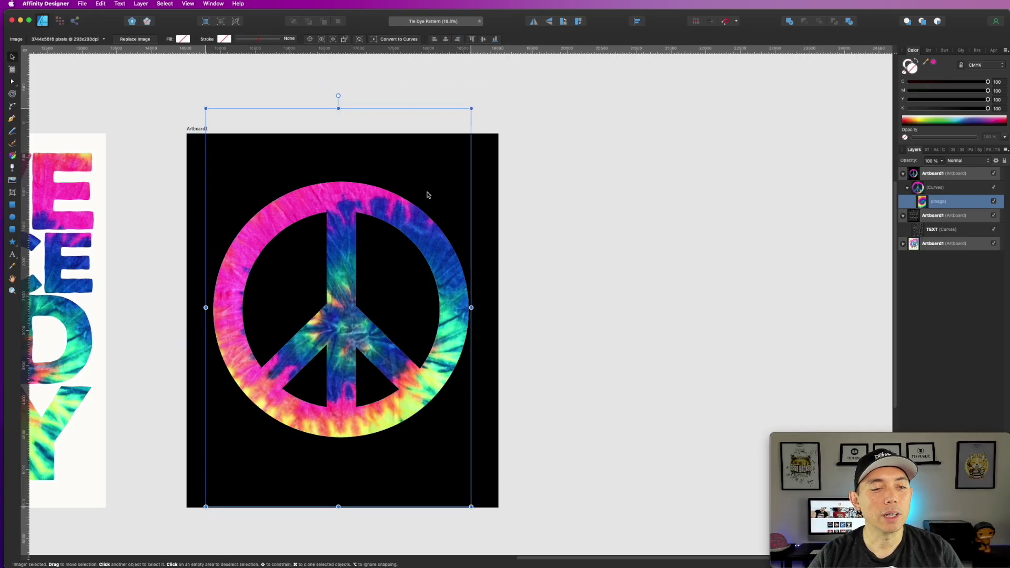
click(556, 173)
click(399, 211)
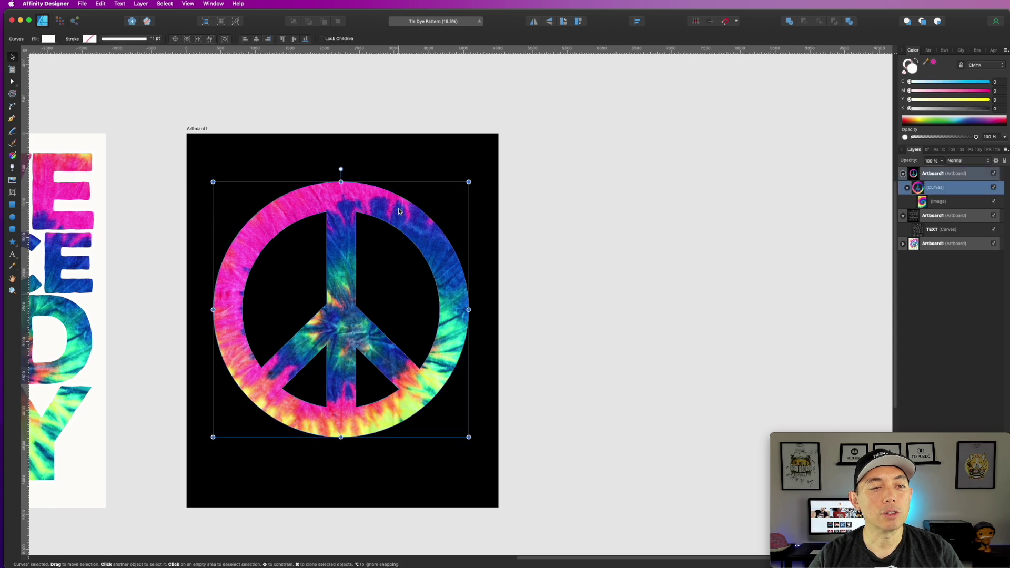
click(503, 187)
click(198, 129)
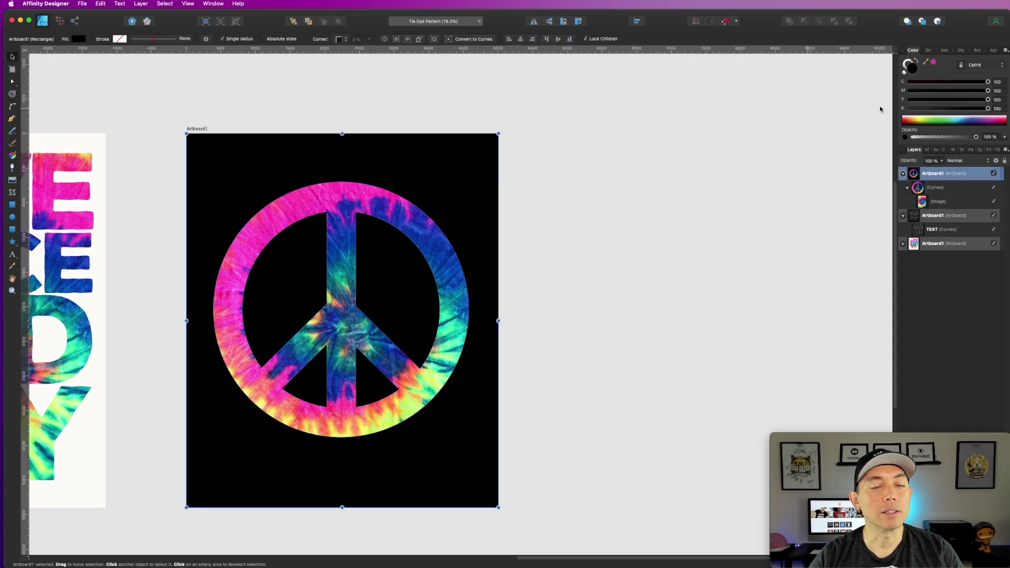
Step: Fill the artboard white (CMYK 0) and give the peace sign Curves a black stroke (CMYK 100)
click(910, 82)
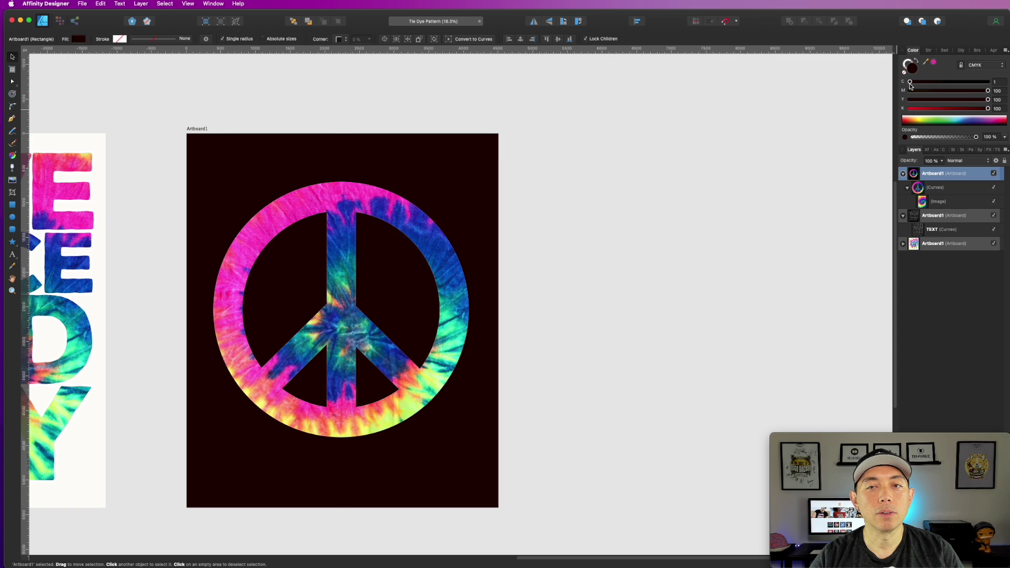
click(910, 99)
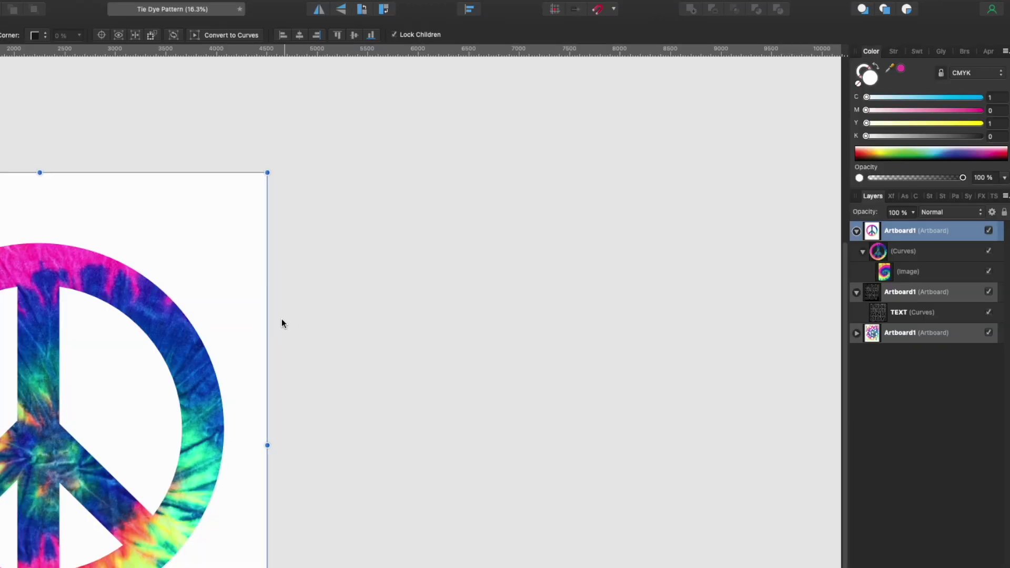
click(909, 255)
click(862, 70)
click(981, 98)
click(982, 123)
click(982, 136)
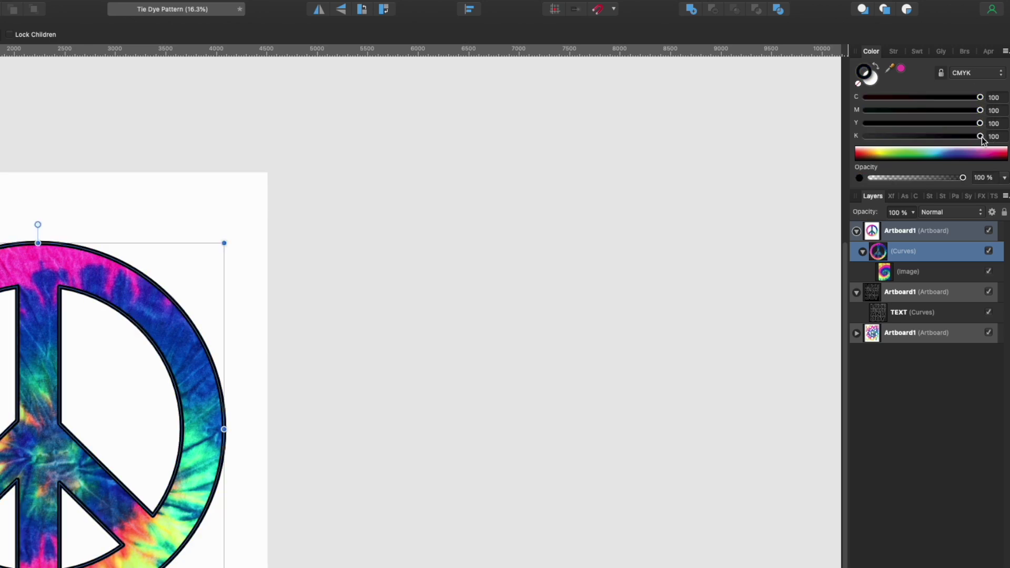
click(413, 206)
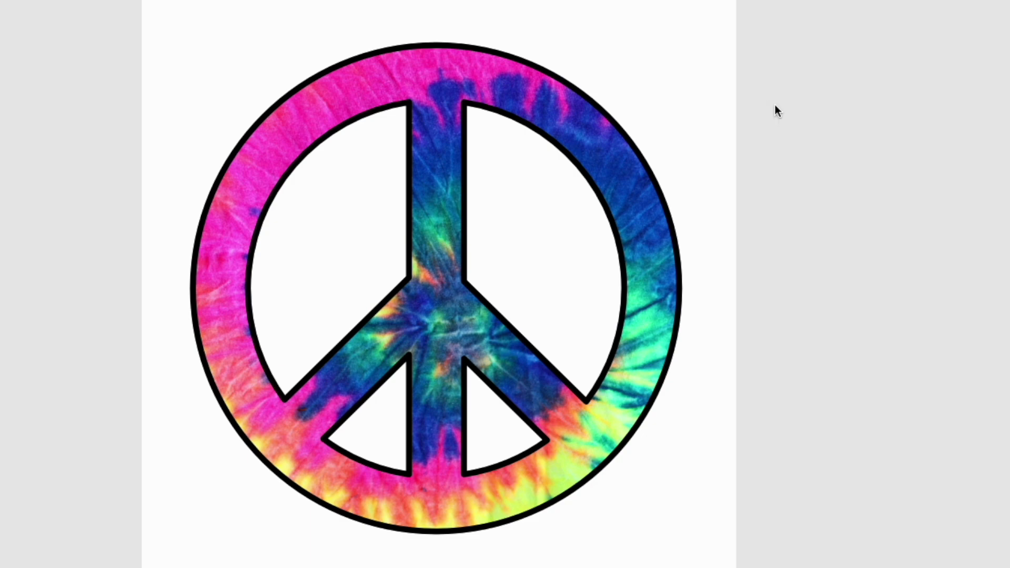
click(462, 79)
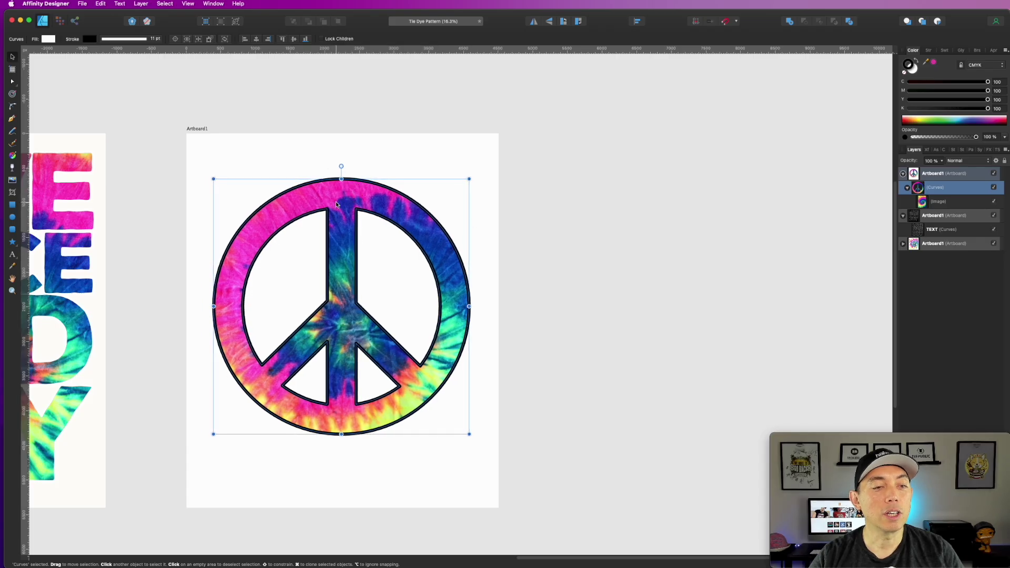
click(938, 202)
click(962, 161)
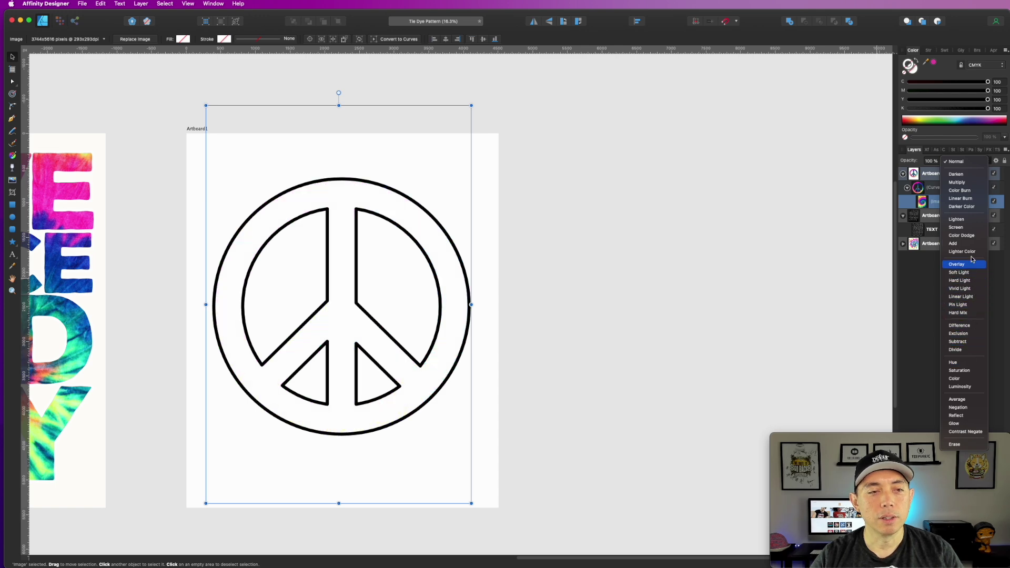
click(614, 206)
click(618, 295)
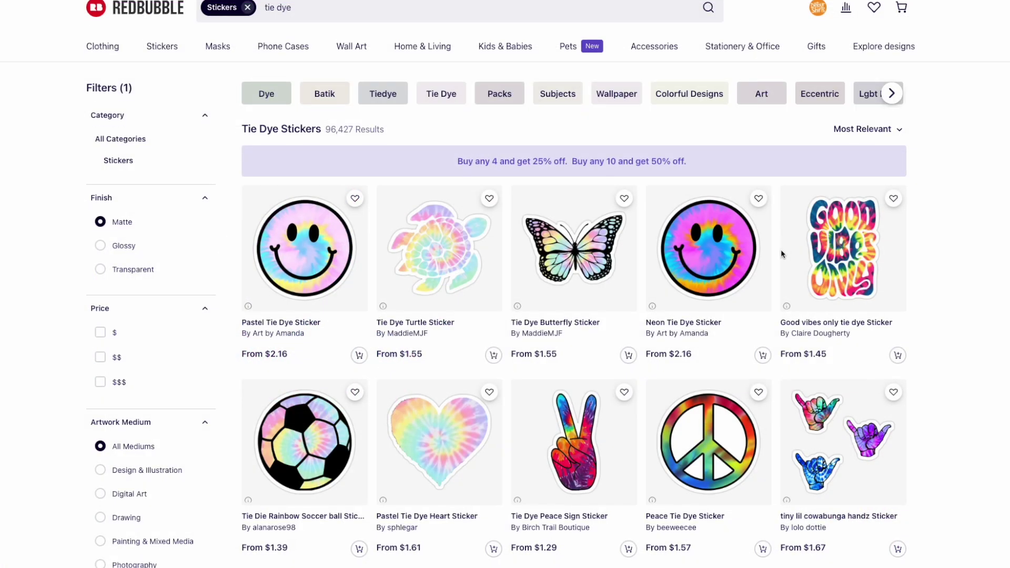
scroll(789, 253, down, 1)
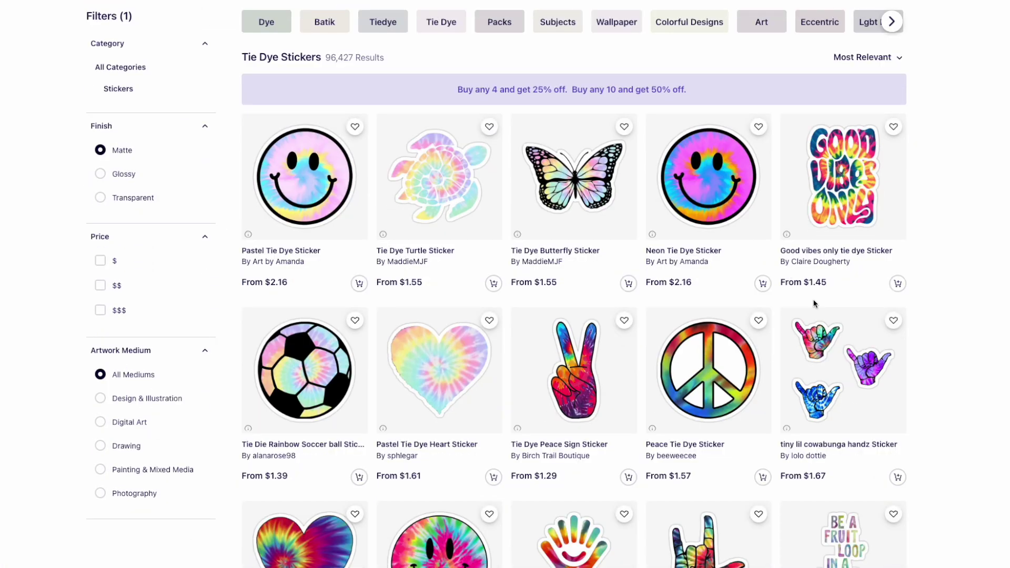
scroll(852, 302, down, 1)
scroll(842, 326, down, 2)
scroll(834, 335, down, 1)
scroll(834, 335, down, 2)
scroll(835, 335, down, 2)
scroll(835, 335, down, 1)
scroll(834, 334, down, 2)
scroll(835, 335, down, 2)
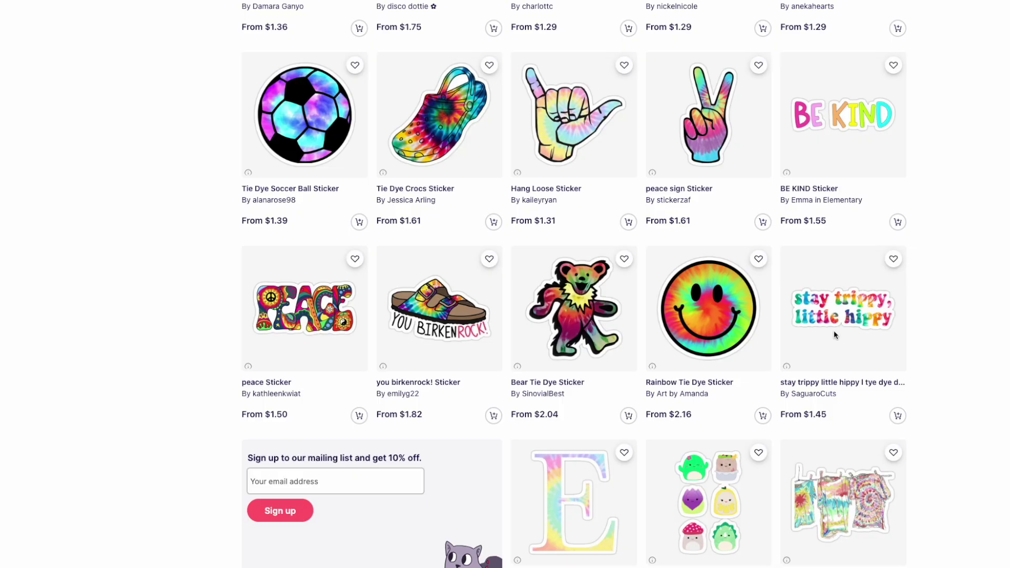
scroll(835, 334, down, 3)
scroll(835, 335, down, 1)
scroll(835, 335, down, 2)
scroll(835, 335, down, 3)
scroll(835, 335, down, 2)
scroll(835, 335, down, 1)
scroll(835, 335, down, 3)
scroll(834, 334, down, 4)
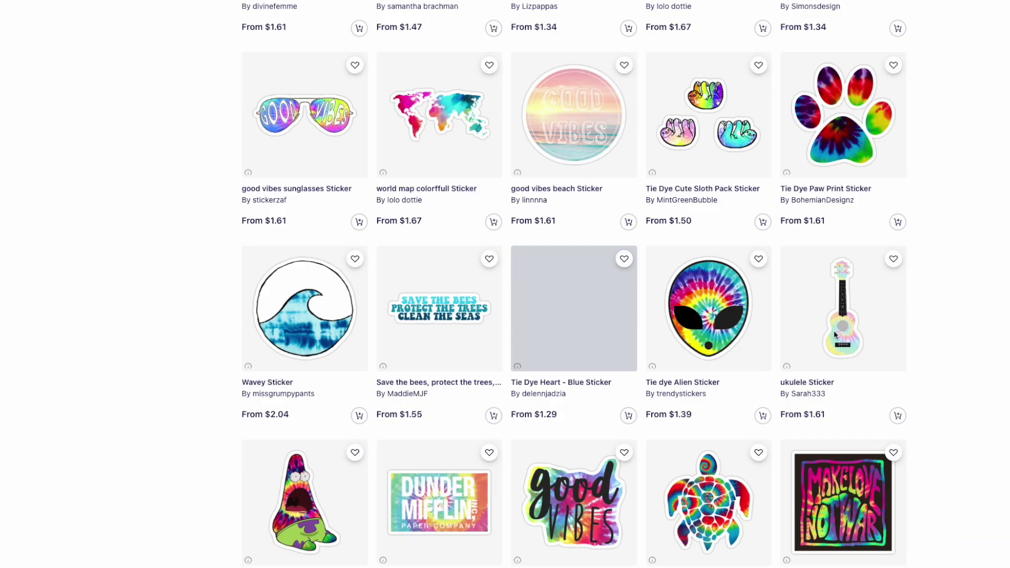
scroll(835, 335, down, 4)
scroll(835, 335, down, 1)
scroll(835, 335, down, 3)
scroll(835, 334, down, 4)
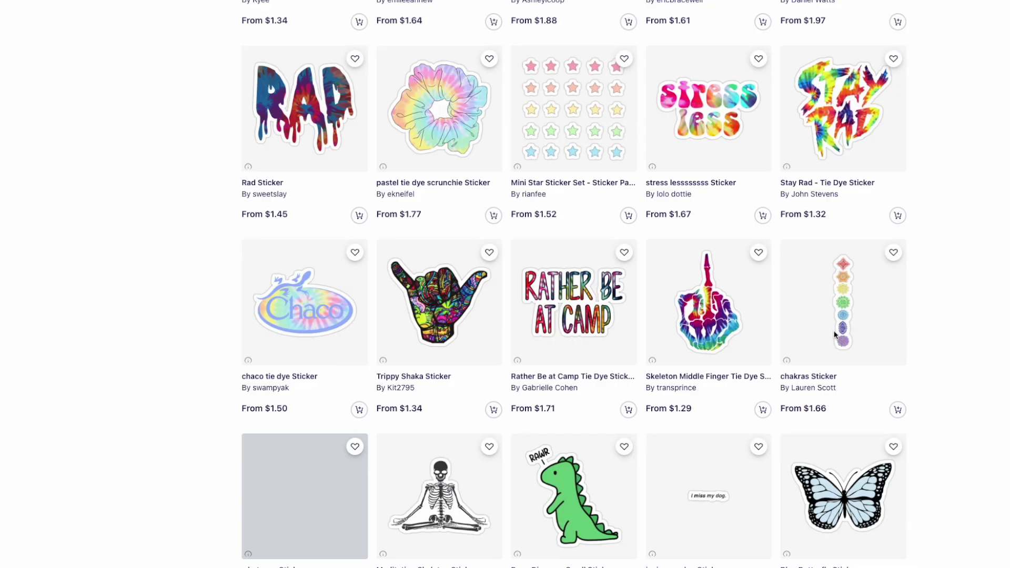
scroll(834, 334, down, 3)
scroll(834, 335, down, 1)
scroll(835, 335, down, 2)
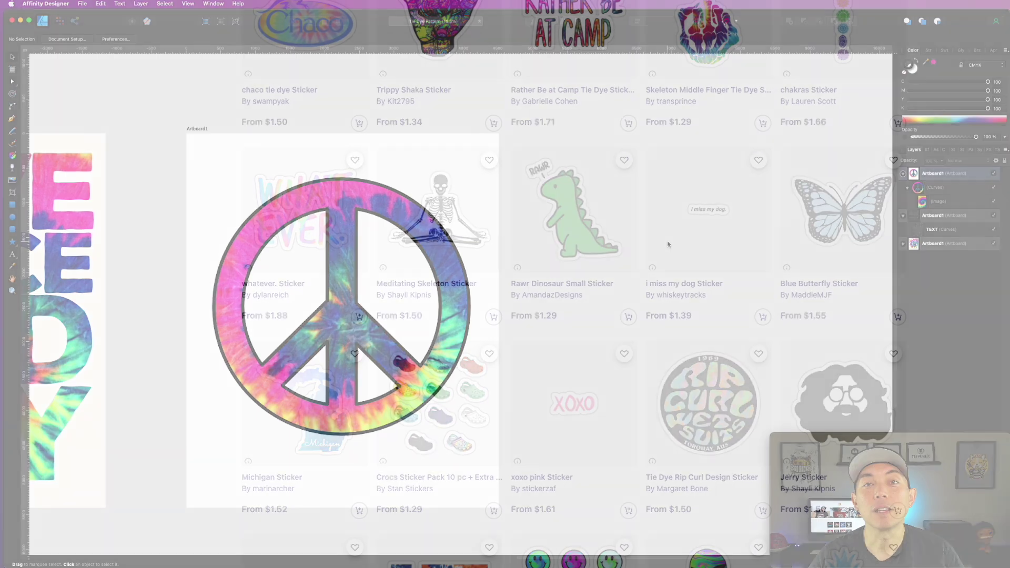